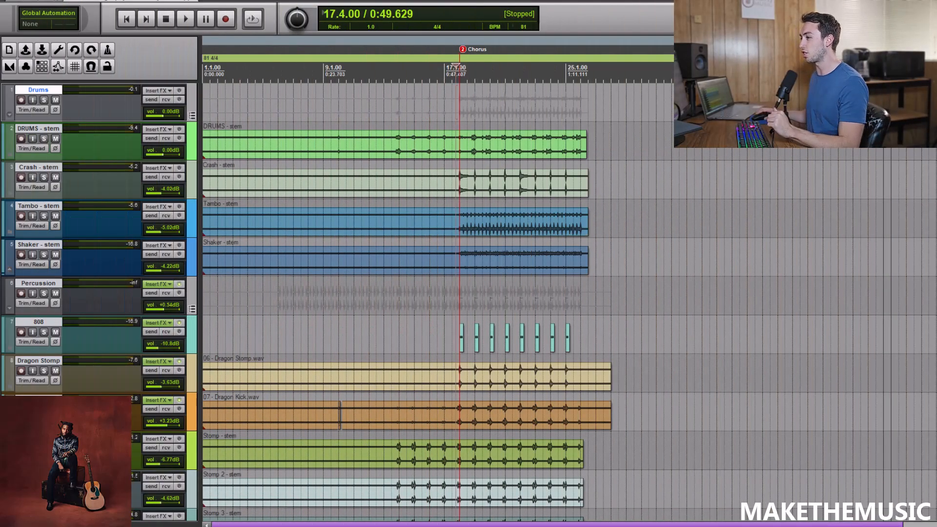
# Open the mixer and inspect the Virtual Mix Rack settings on the master track.
pyautogui.scroll(-5, 456, 67)
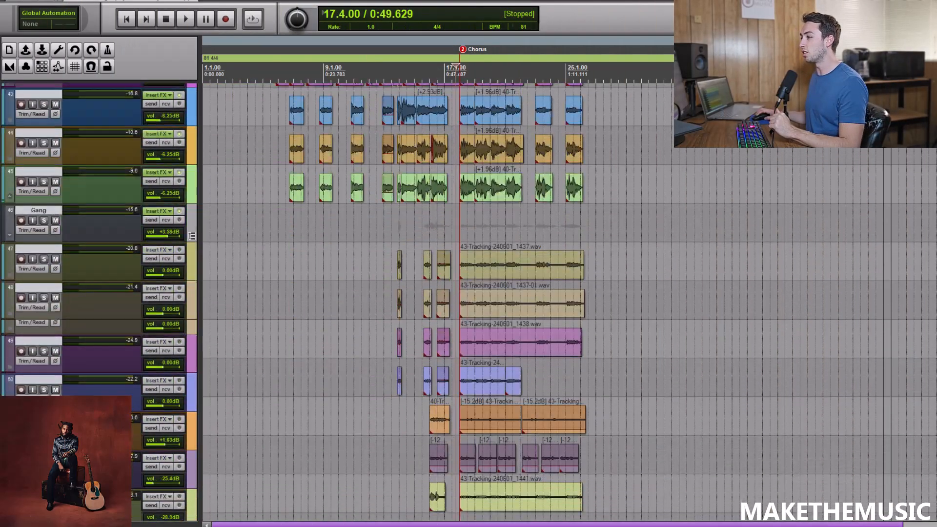
pyautogui.scroll(-5, 437, 301)
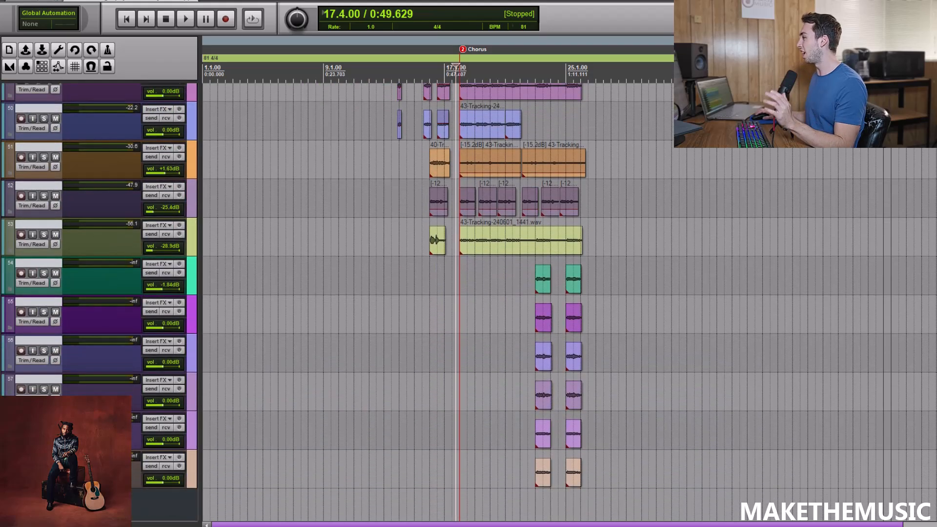
pyautogui.scroll(20, 438, 302)
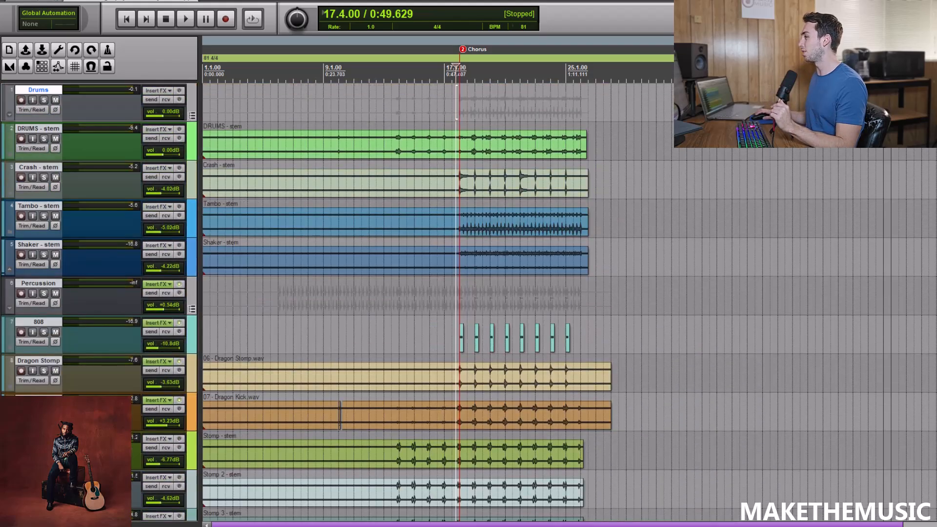
pyautogui.click(294, 113)
pyautogui.click(47, 1)
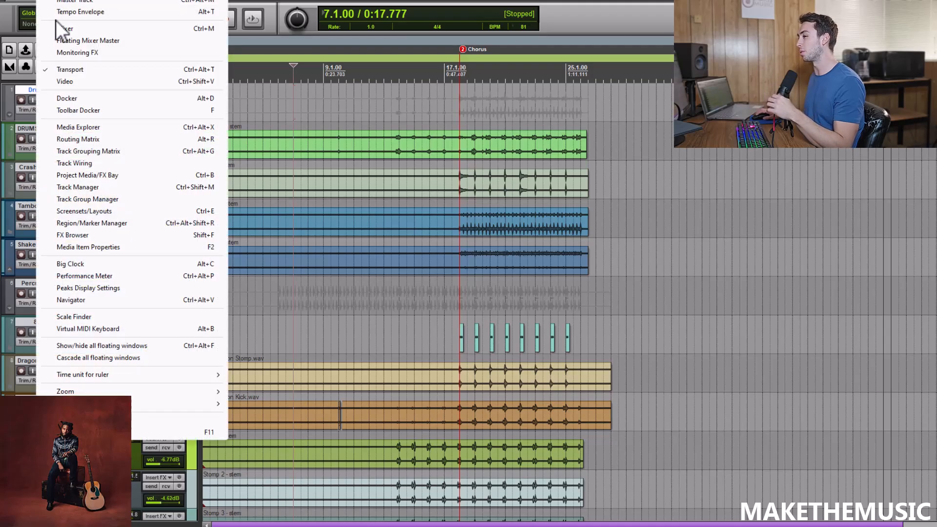
pyautogui.click(61, 28)
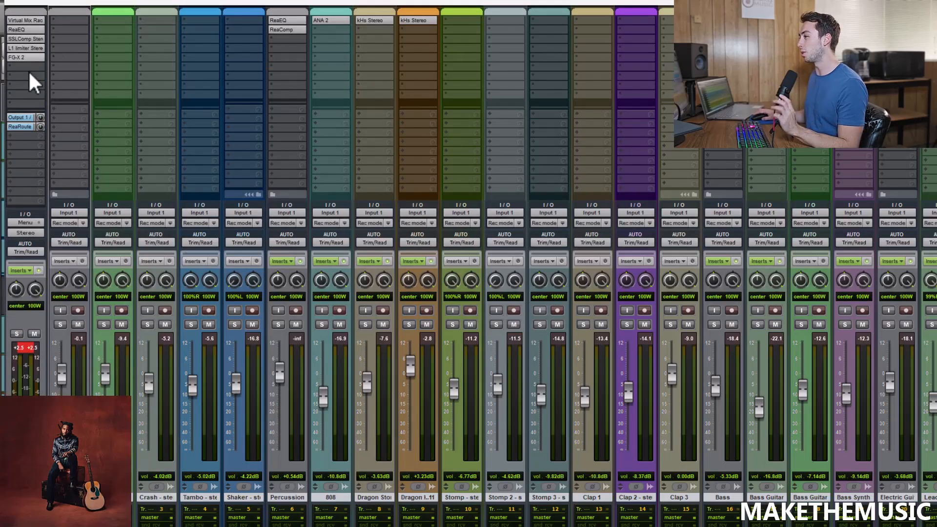
pyautogui.click(18, 23)
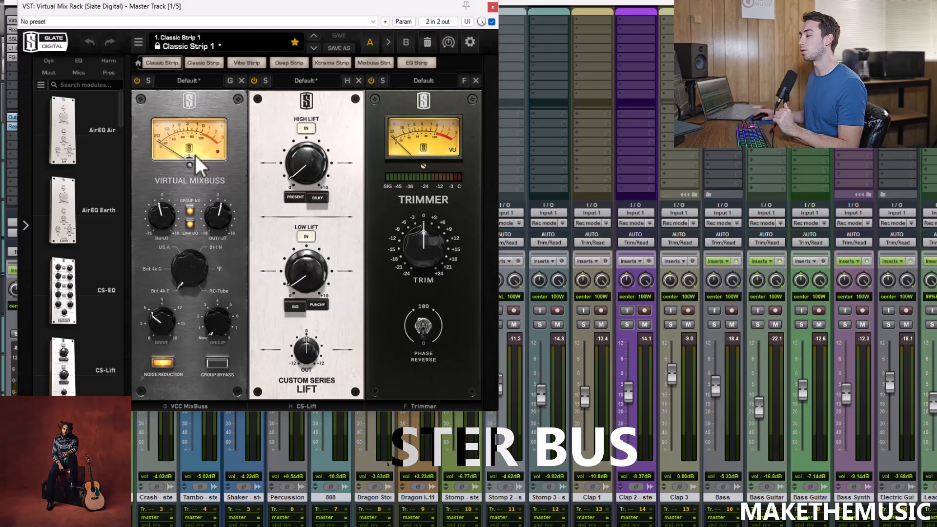
pyautogui.click(493, 7)
# Review the master track's ReaEQ, SSLComp Stereo and L1 limiter Stereo settings in chain order.
pyautogui.click(27, 30)
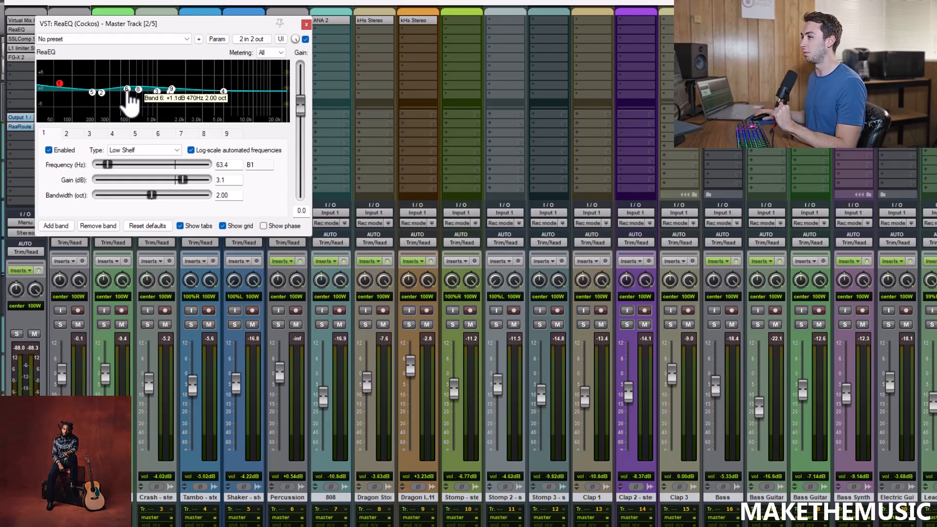
pyautogui.click(306, 24)
pyautogui.click(37, 39)
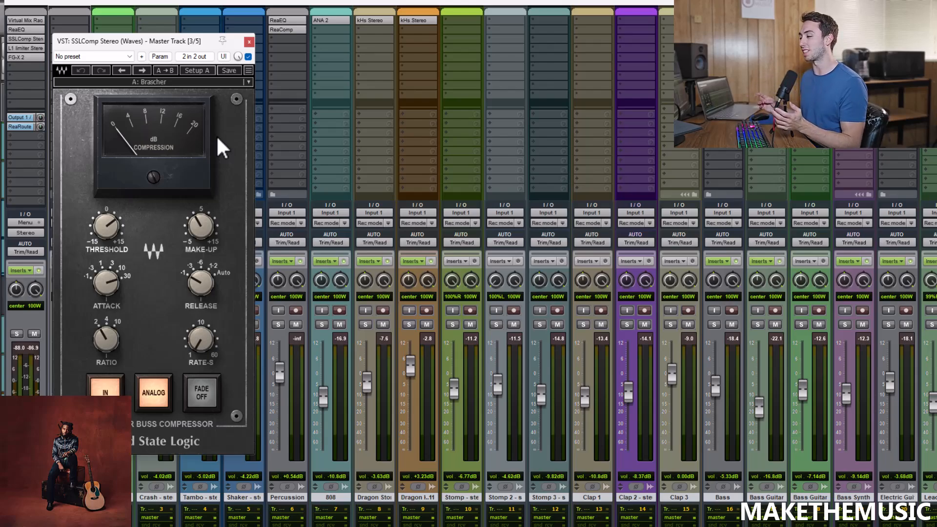
pyautogui.click(249, 42)
pyautogui.click(27, 48)
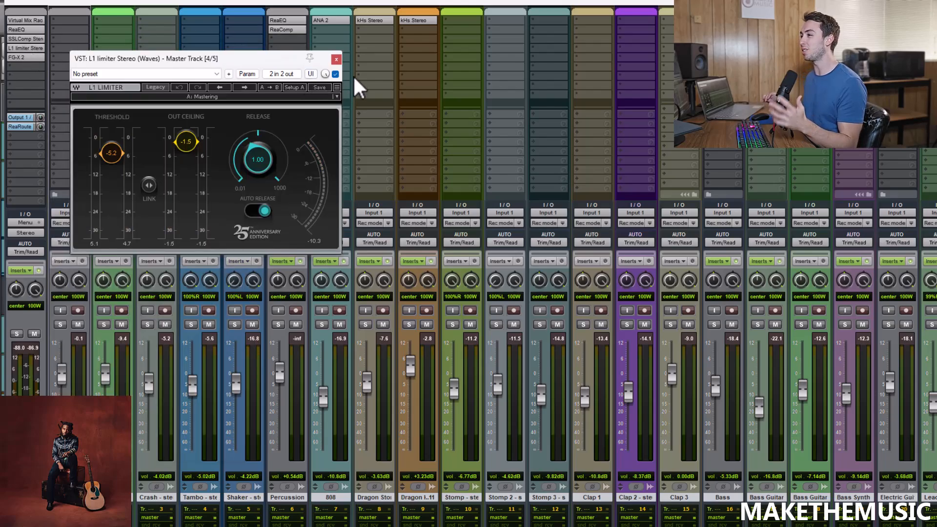
pyautogui.click(337, 58)
# Inspect FG-X 2 on the master track and start playback from 18.3.00 in the chorus.
pyautogui.click(25, 57)
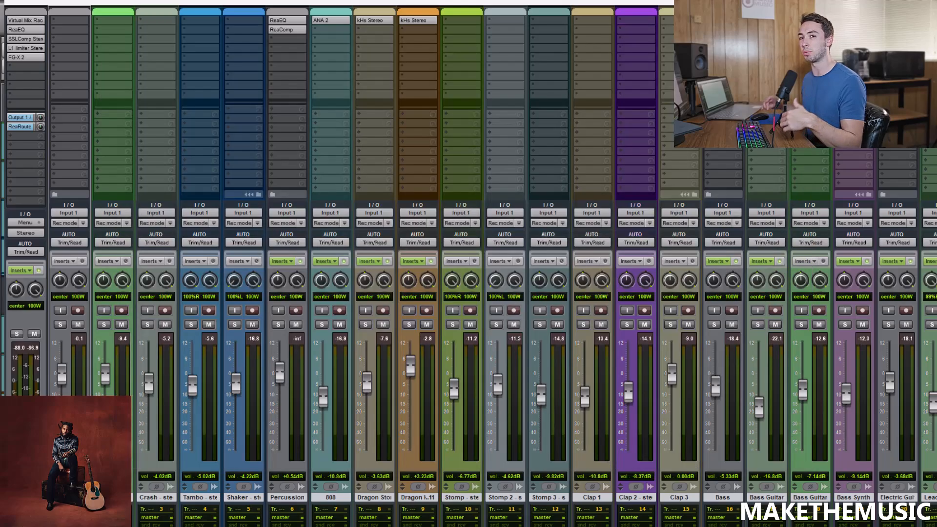
pyautogui.moveTo(742, 37); pyautogui.dragTo(748, 160)
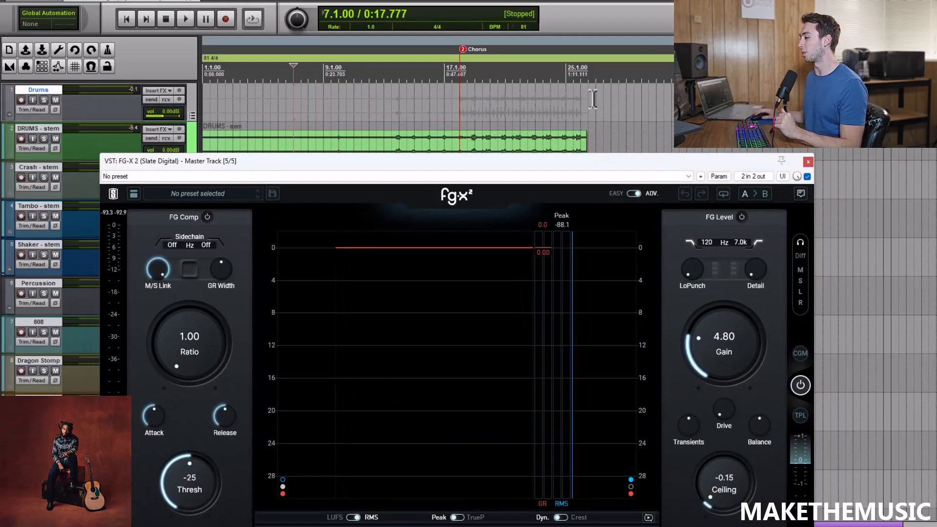
pyautogui.scroll(3, 595, 98)
pyautogui.click(727, 101)
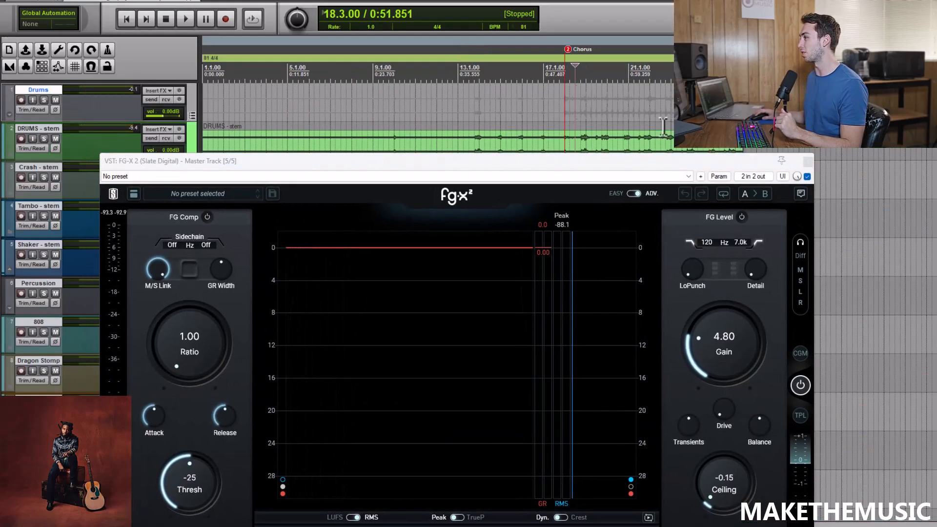
pyautogui.press('space')
pyautogui.moveTo(630, 159); pyautogui.dragTo(629, 47)
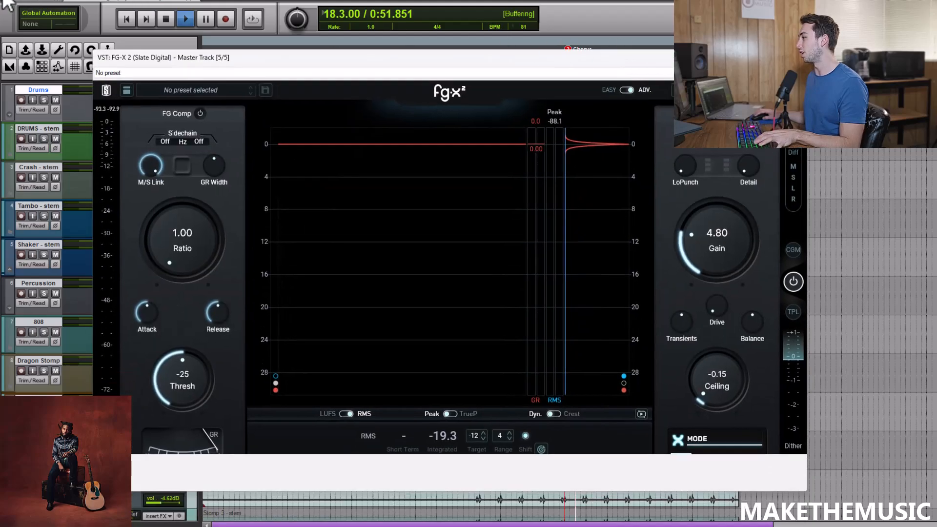
# Return to the mixer and compare the sound with the master track's whole effects chain bypassed and re-enabled.
pyautogui.click(54, 1)
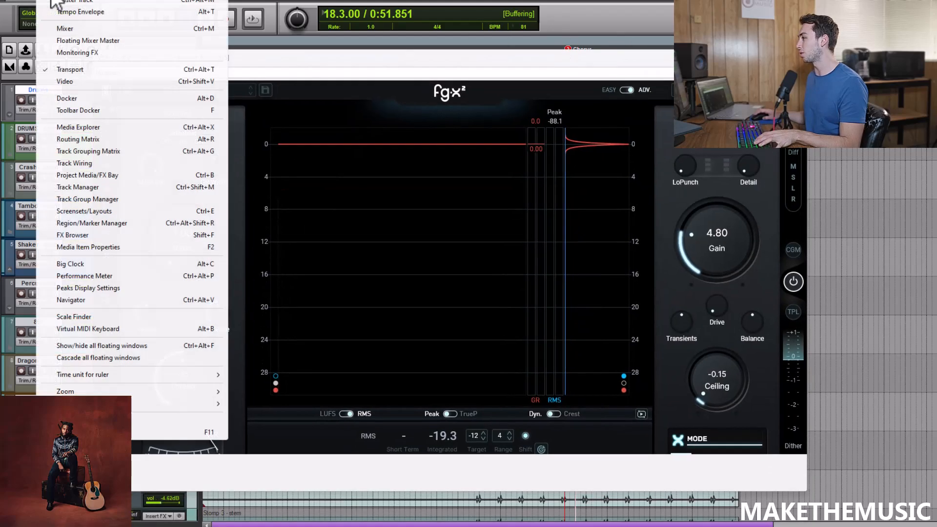
pyautogui.click(60, 25)
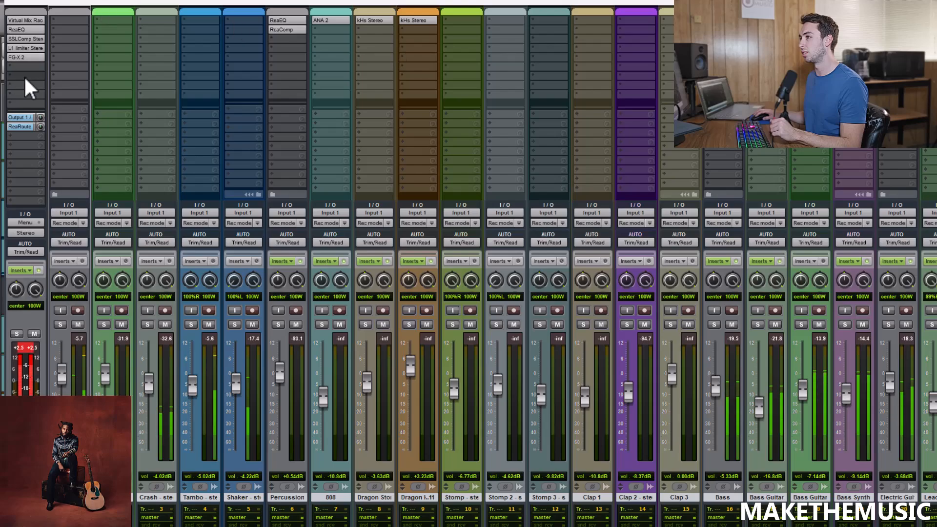
pyautogui.click(41, 271)
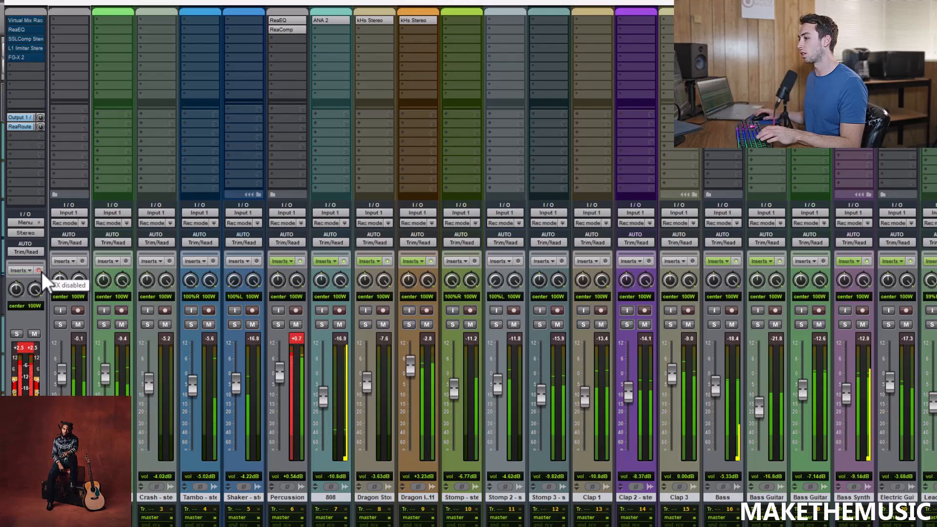
pyautogui.click(41, 271)
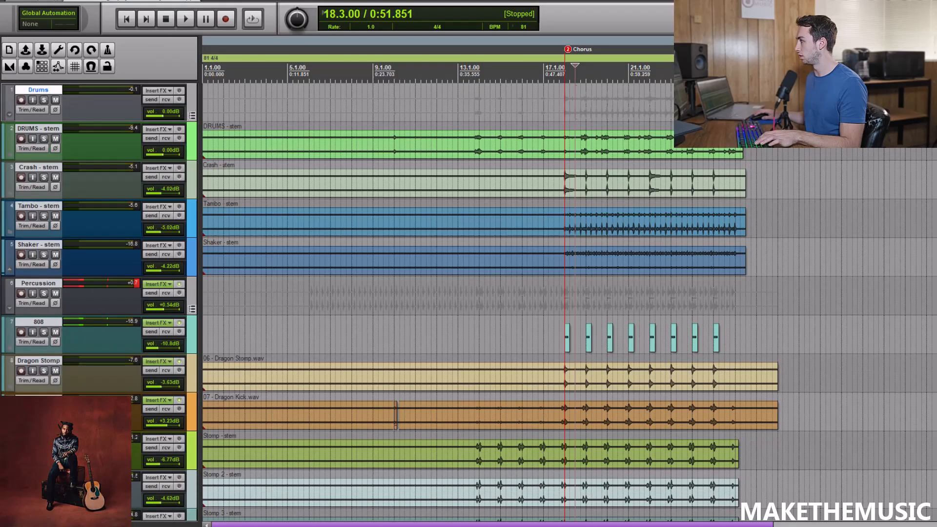
# Solo the Drums folder track in the arrangement.
pyautogui.scroll(-2, 569, 303)
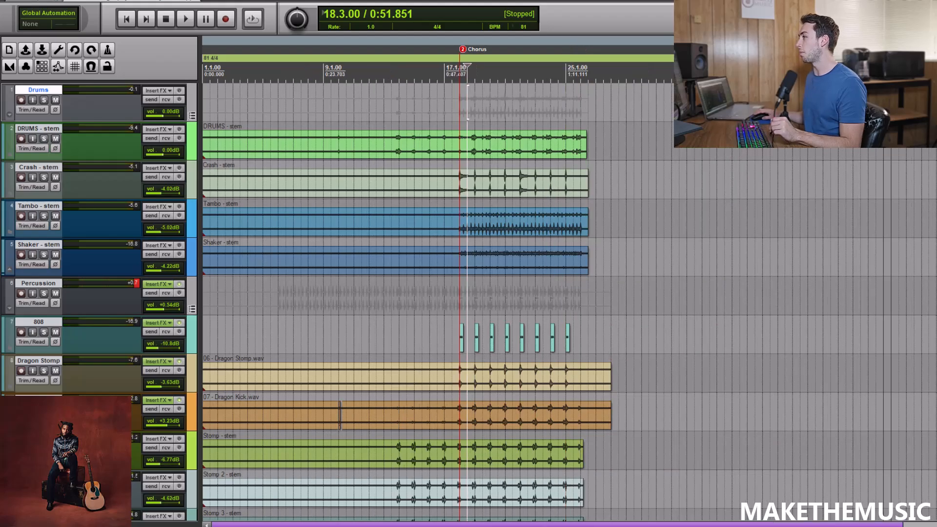
pyautogui.scroll(1, 332, 102)
pyautogui.scroll(-2, 332, 101)
pyautogui.scroll(1, 332, 102)
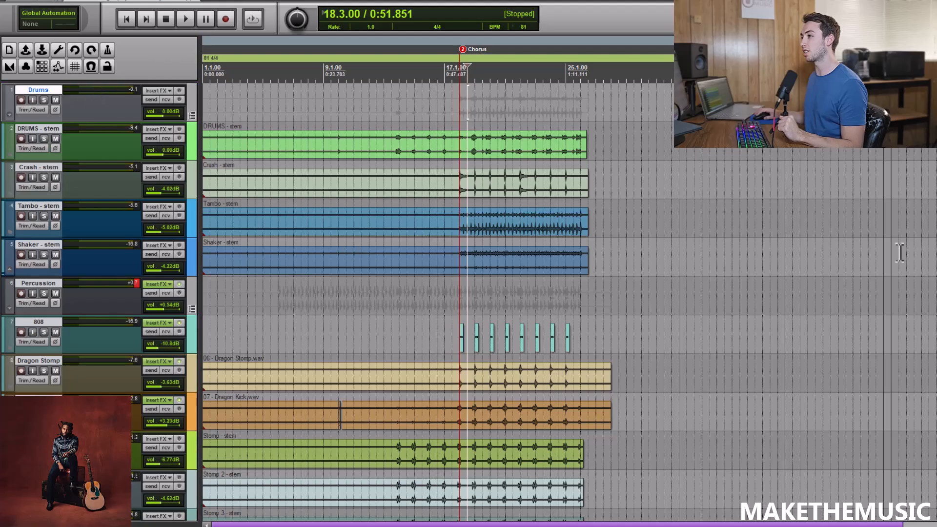
pyautogui.click(44, 100)
pyautogui.scroll(2, 546, 143)
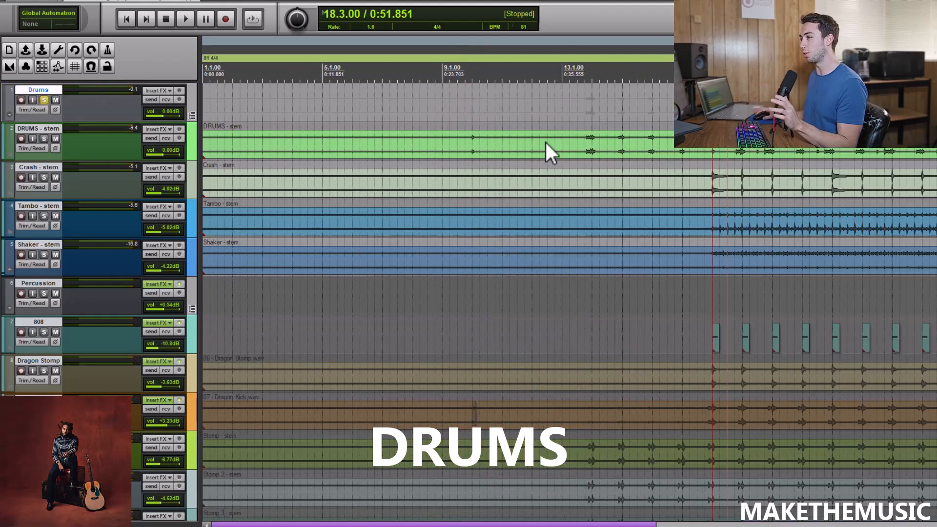
# Listen to the soloed drums from 13.4.00, skip ahead into the chorus, and stop playback.
pyautogui.click(585, 114)
pyautogui.scroll(2, 586, 113)
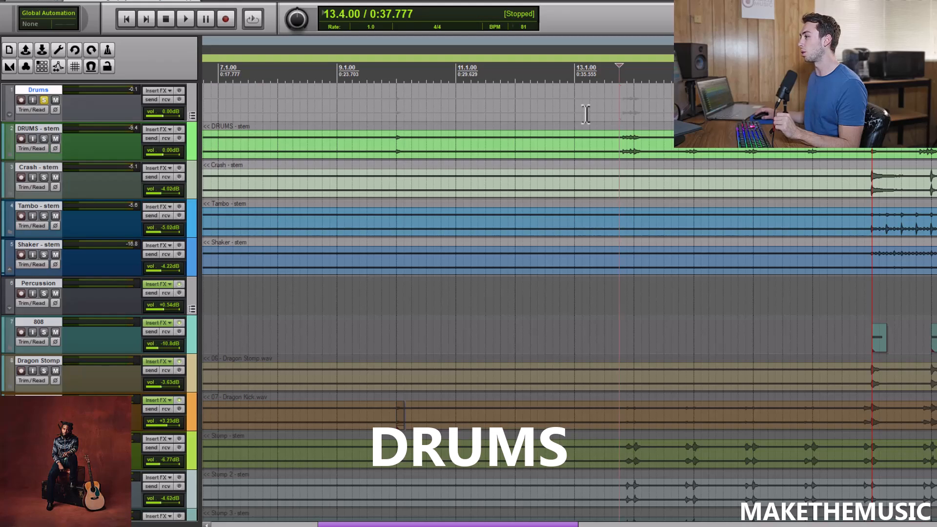
pyautogui.scroll(-2, 605, 108)
pyautogui.scroll(2, 629, 101)
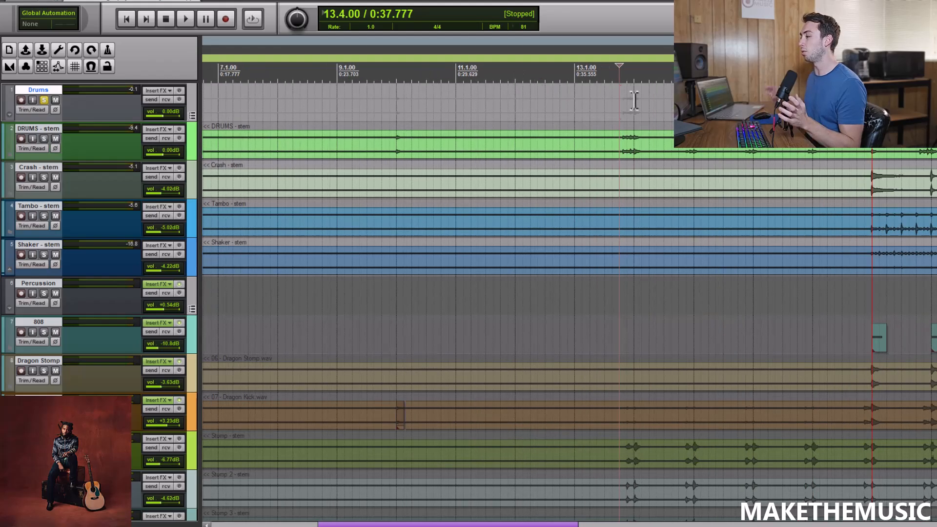
pyautogui.press('space')
pyautogui.scroll(-2, 611, 81)
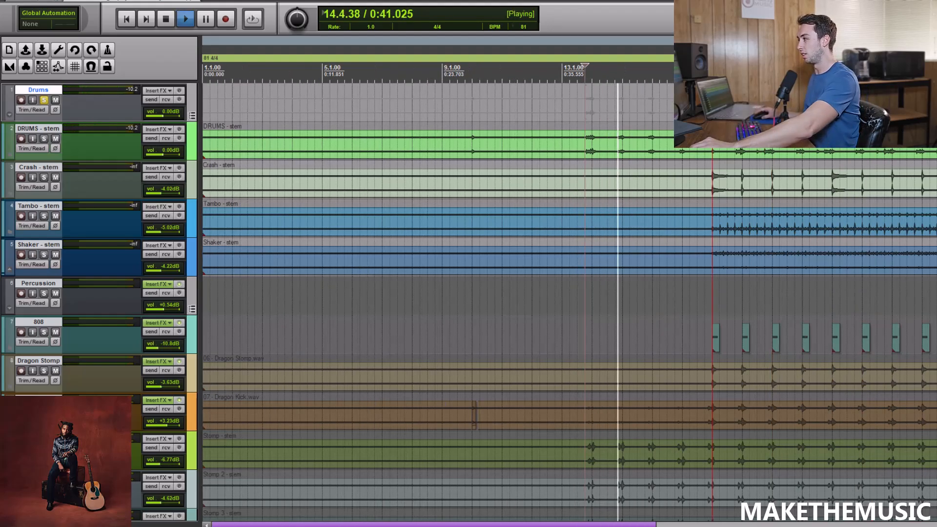
pyautogui.click(734, 139)
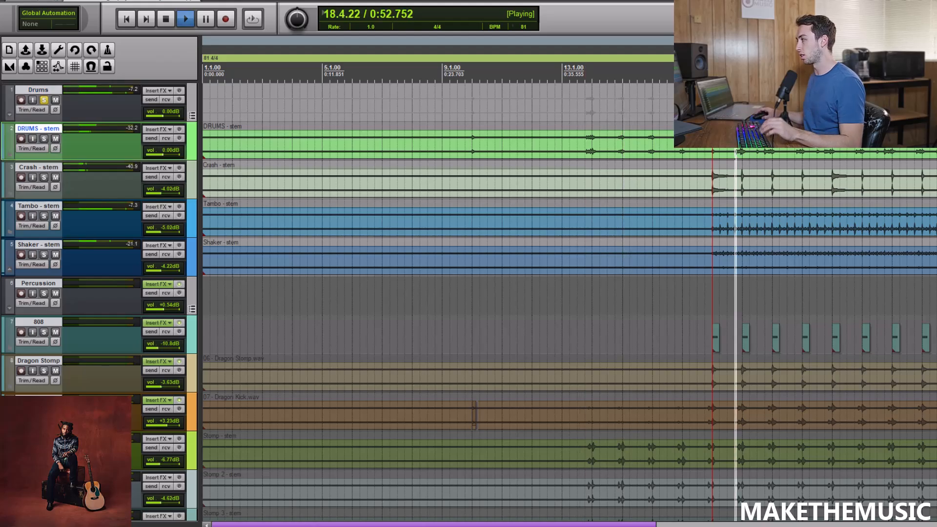
pyautogui.scroll(2, 734, 139)
pyautogui.press('space')
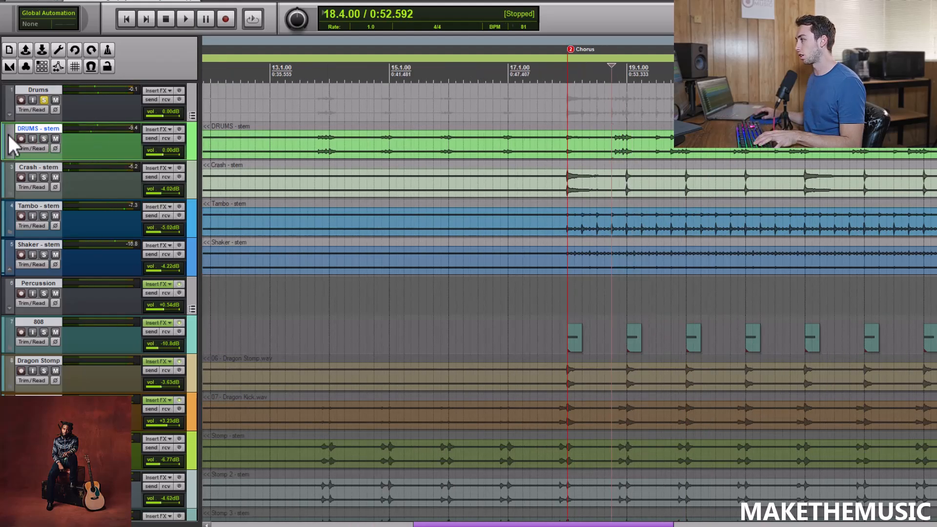
# Solo the Crash stem and listen to it from 17.4.50, just before the chorus marker.
pyautogui.click(44, 177)
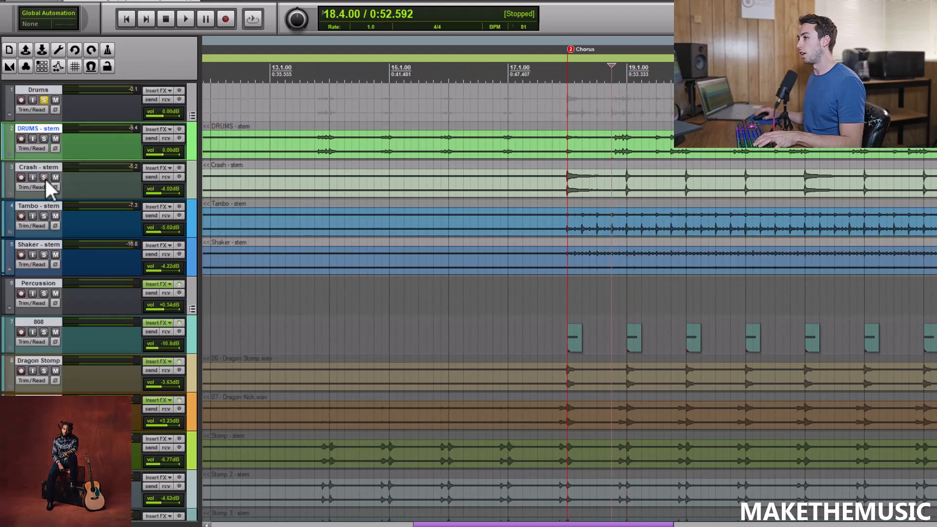
pyautogui.click(45, 179)
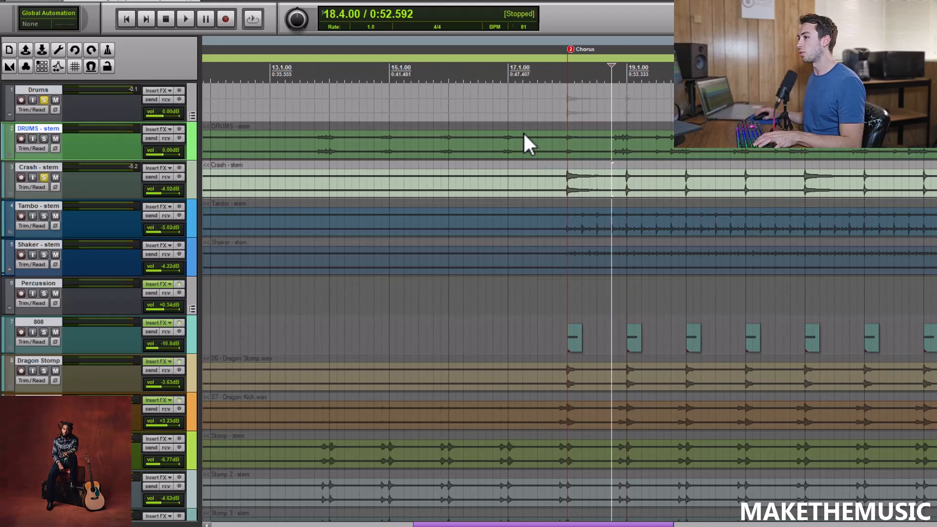
pyautogui.click(559, 105)
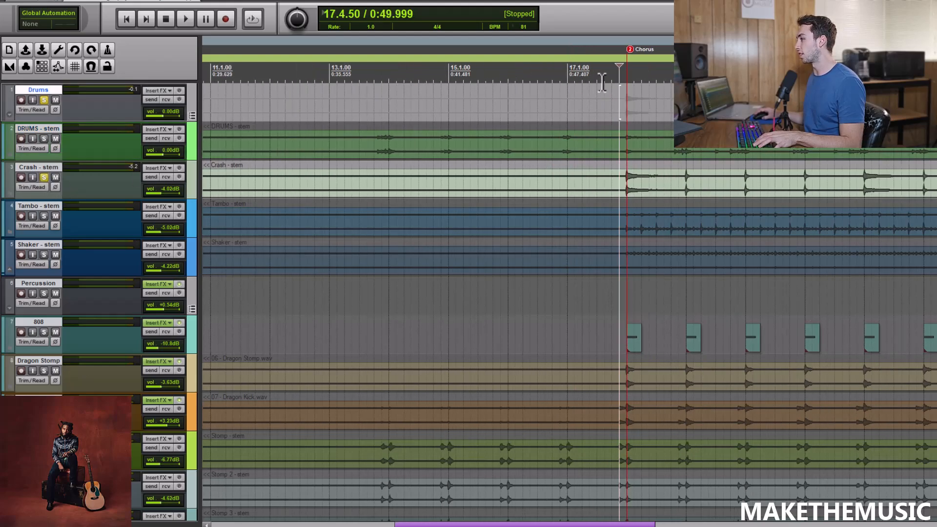
pyautogui.press('space')
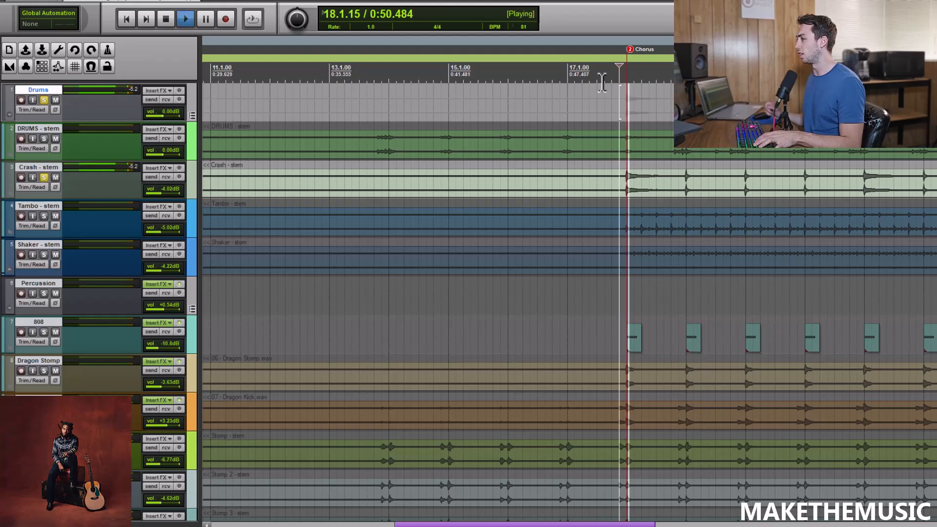
pyautogui.scroll(-2, 652, 88)
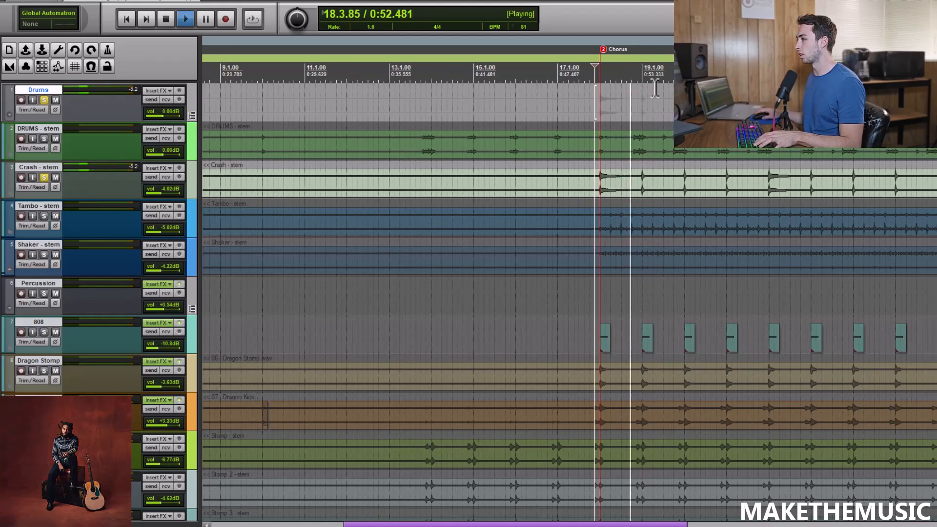
pyautogui.scroll(1, 655, 88)
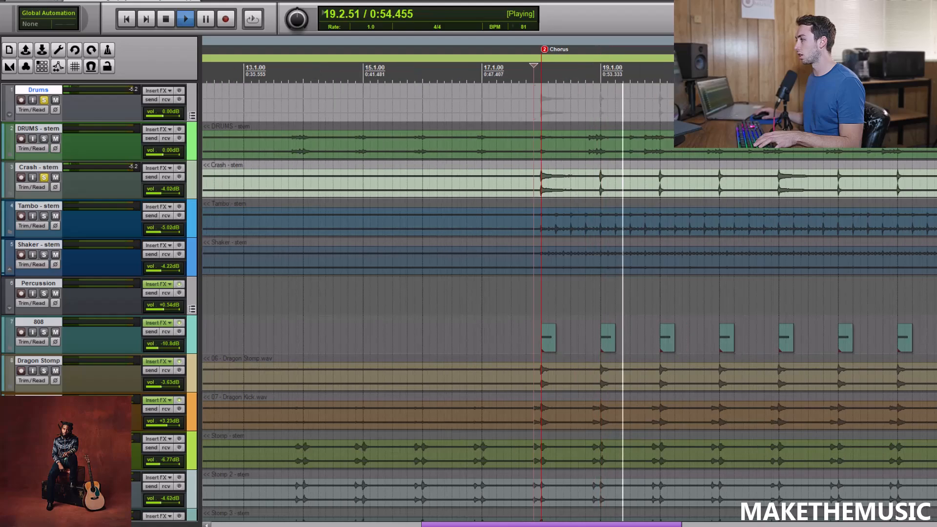
pyautogui.press('space')
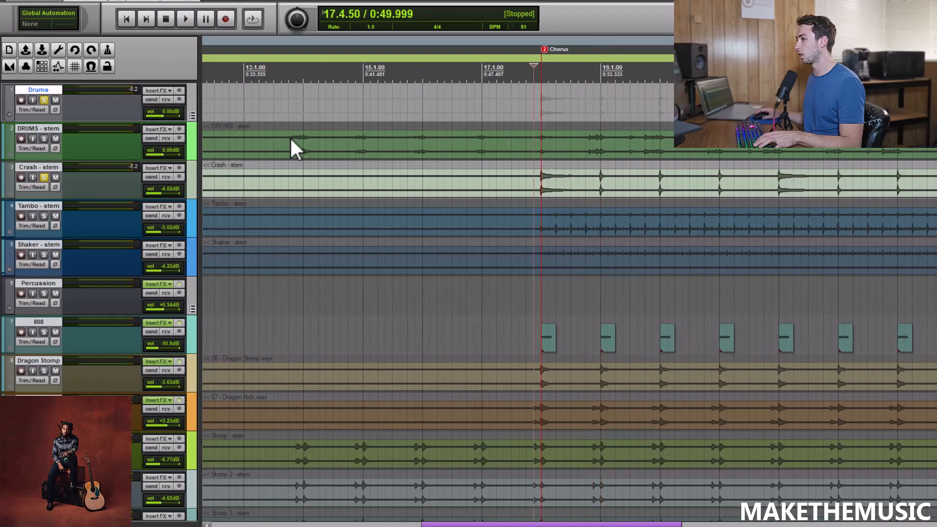
# Switch the solo from the Crash stem to the Tambo and Shaker stems and play them into the chorus.
pyautogui.click(44, 177)
pyautogui.click(44, 216)
pyautogui.click(44, 255)
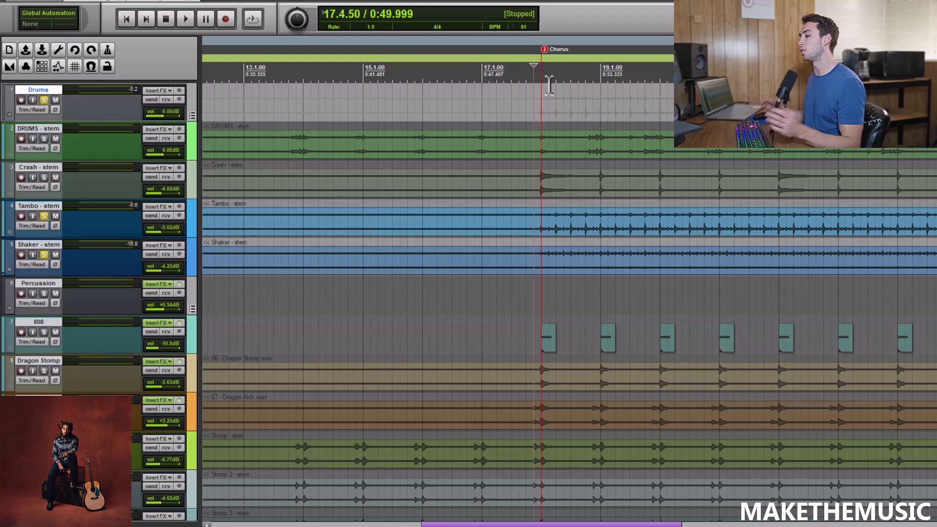
pyautogui.press('space')
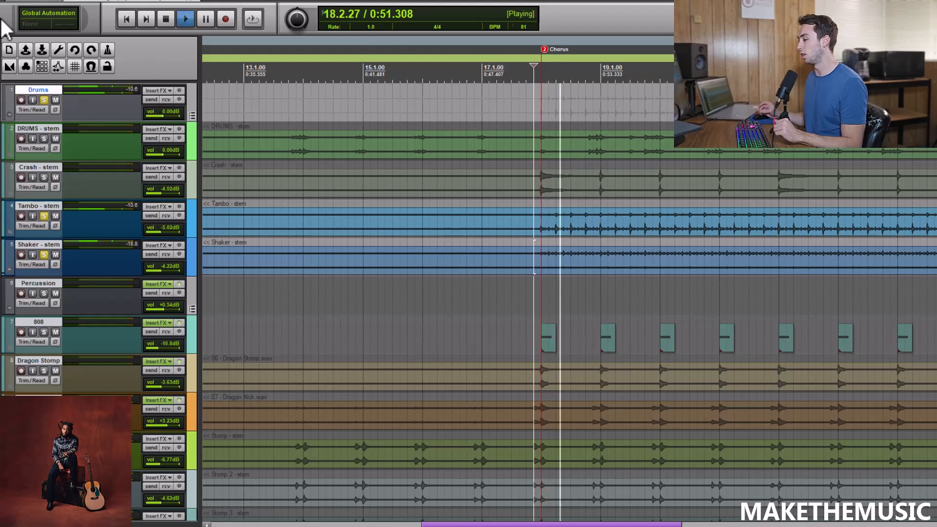
# Unsolo the Tambo and Shaker stems, listen to the whole drum group in the chorus, and stop playback.
pyautogui.click(44, 216)
pyautogui.click(44, 254)
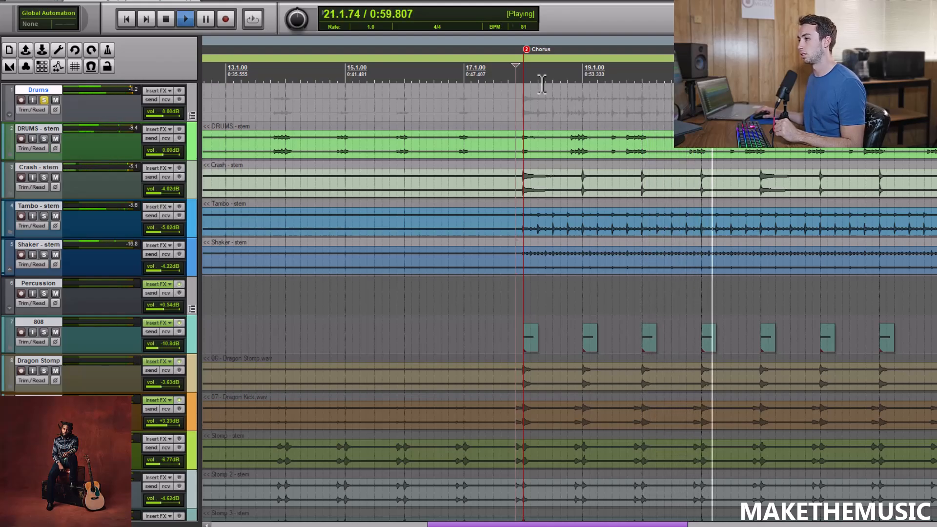
pyautogui.press('space')
pyautogui.scroll(-3, 533, 88)
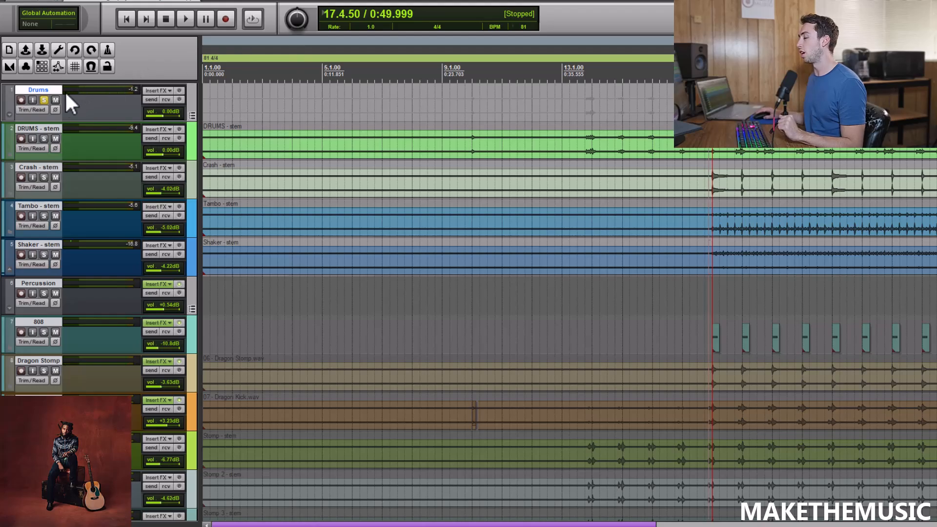
# Move the solo from the Drums group to the Percussion group and select the 808 track.
pyautogui.click(43, 100)
pyautogui.scroll(-2, 511, 107)
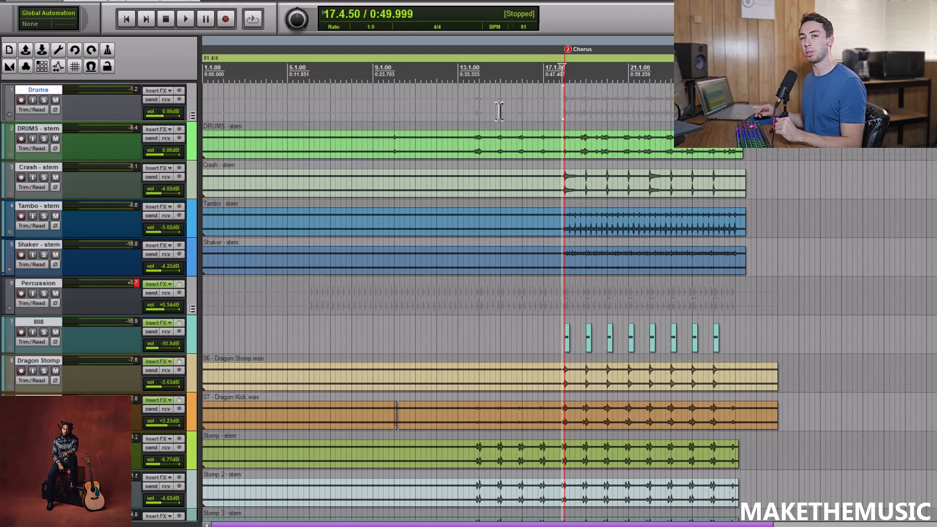
pyautogui.scroll(-3, 200, 110)
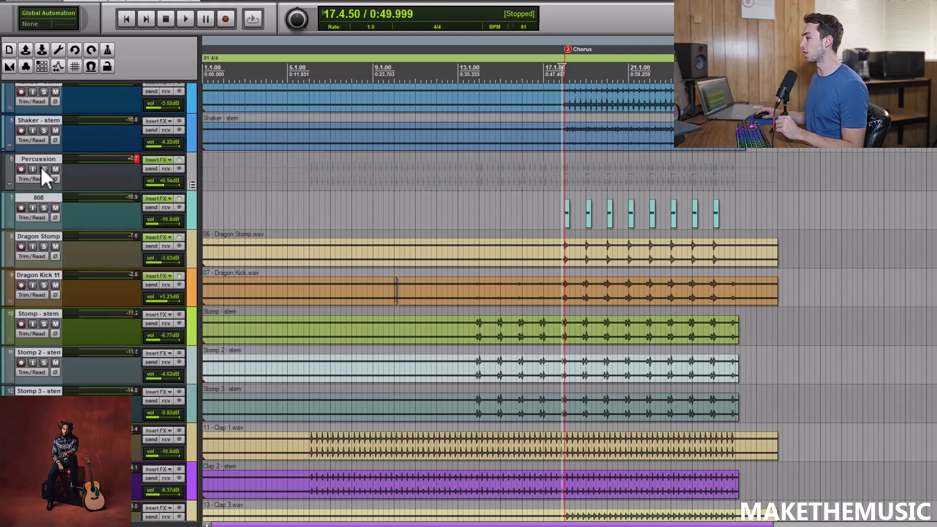
pyautogui.click(42, 169)
pyautogui.click(192, 218)
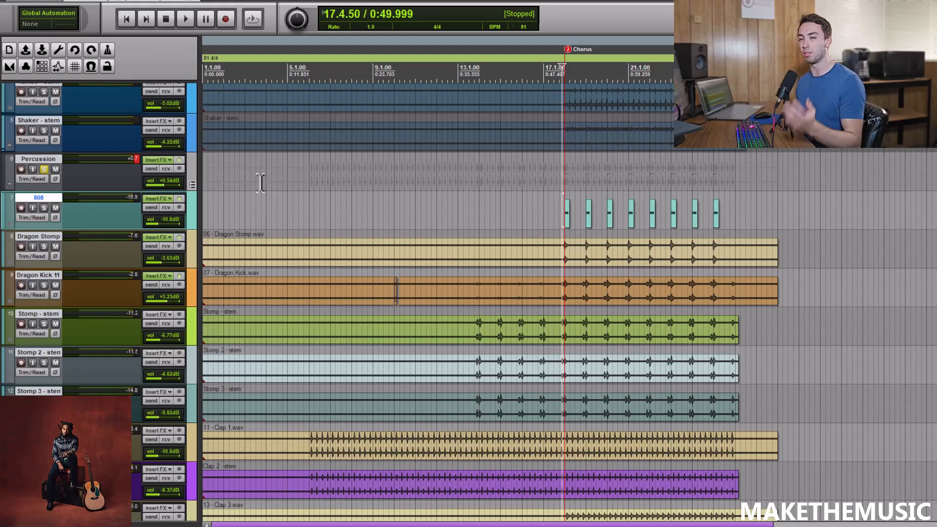
# Solo the 808 track, look over its ANA 2 synth settings, and close the effects window.
pyautogui.click(44, 208)
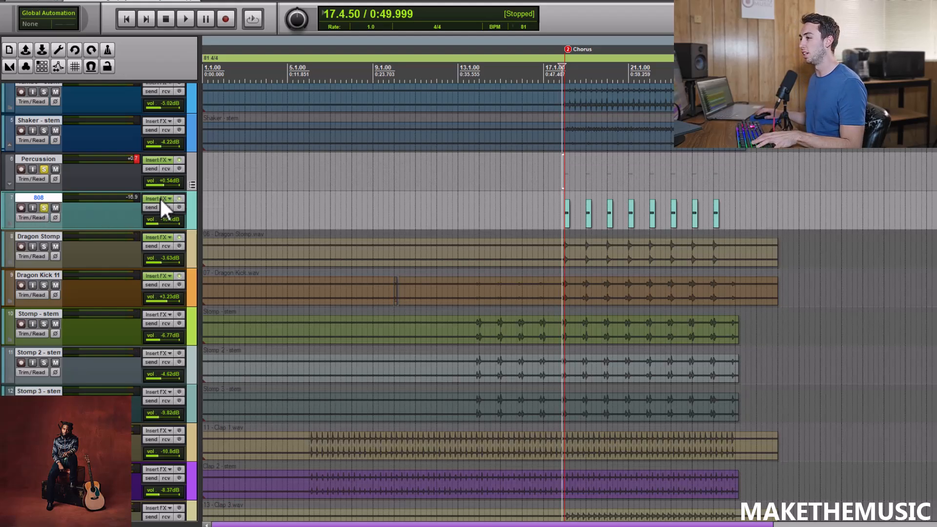
pyautogui.hotkey('ctrl', 'z')
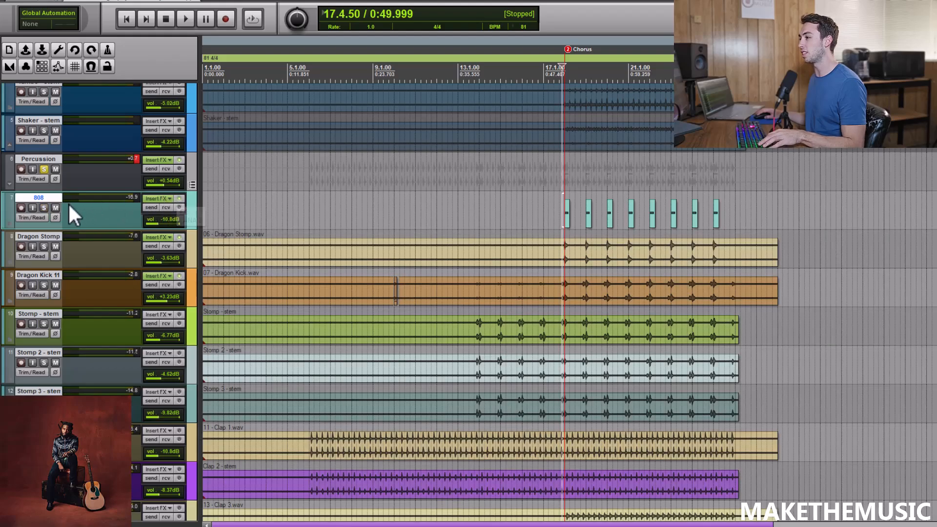
pyautogui.click(45, 208)
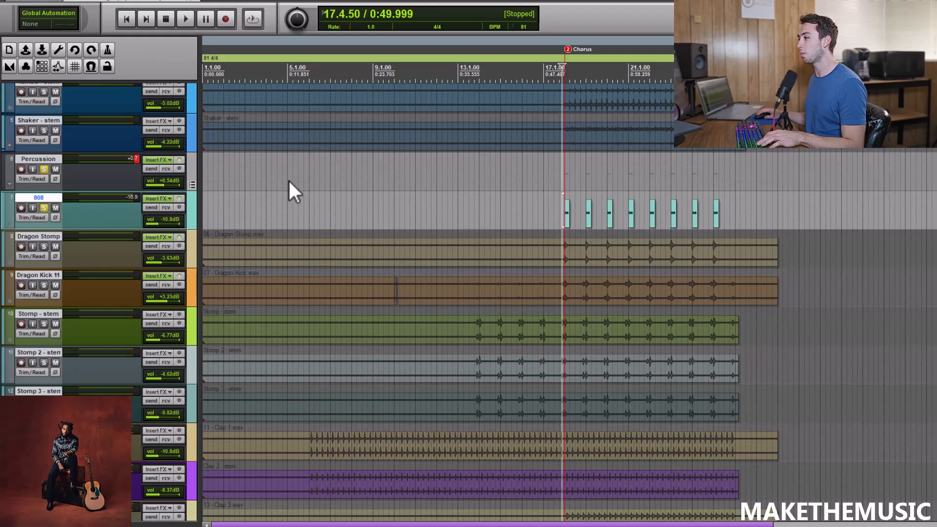
pyautogui.press('f')
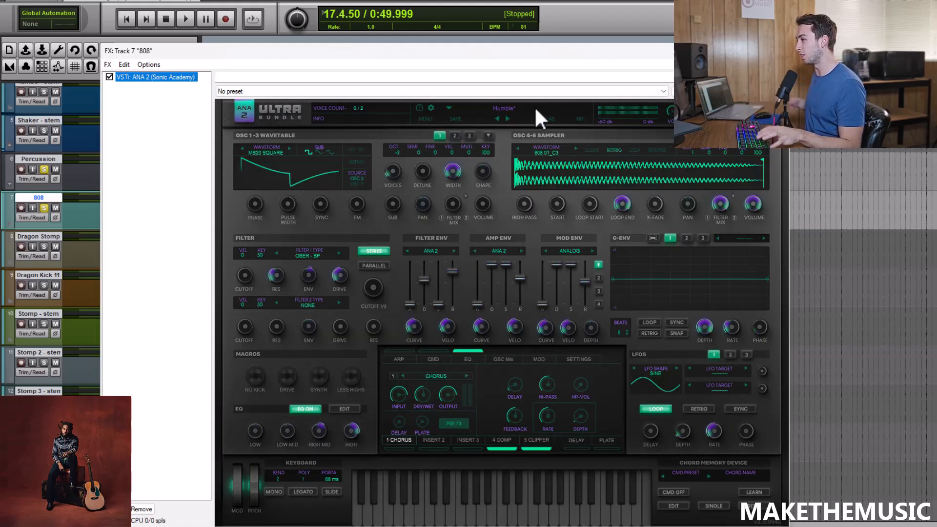
pyautogui.press('Escape')
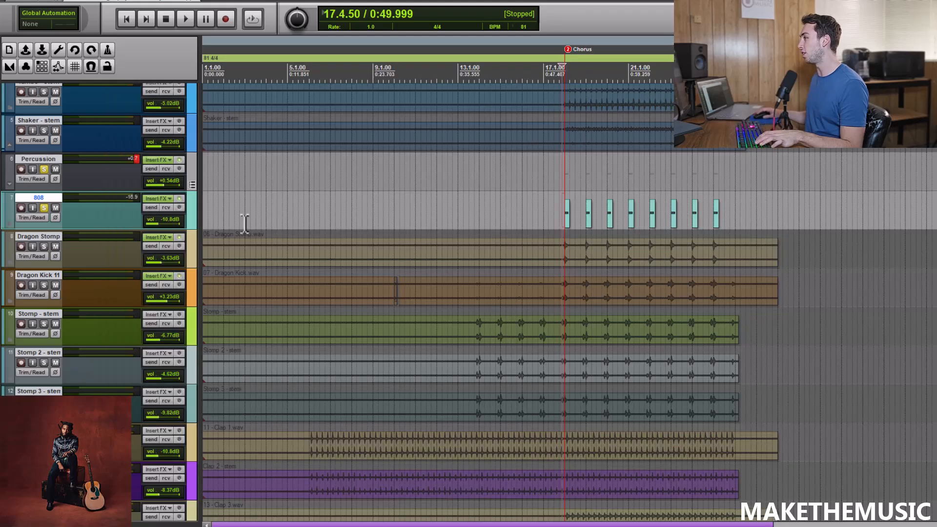
# Listen to the soloed 808 from 17.4.50 into the chorus, stop playback, and unsolo the track.
pyautogui.scroll(3, 549, 150)
pyautogui.press('space')
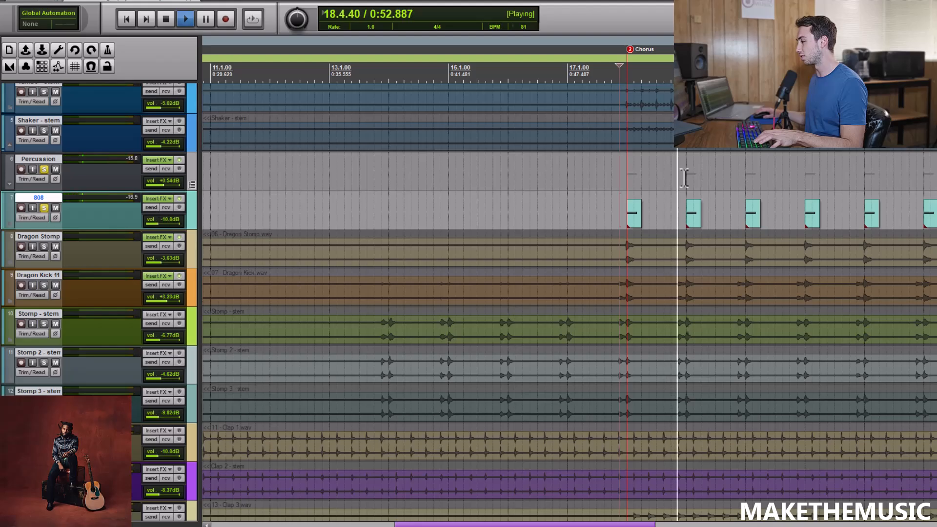
pyautogui.scroll(-3, 684, 176)
pyautogui.press('space')
pyautogui.click(44, 208)
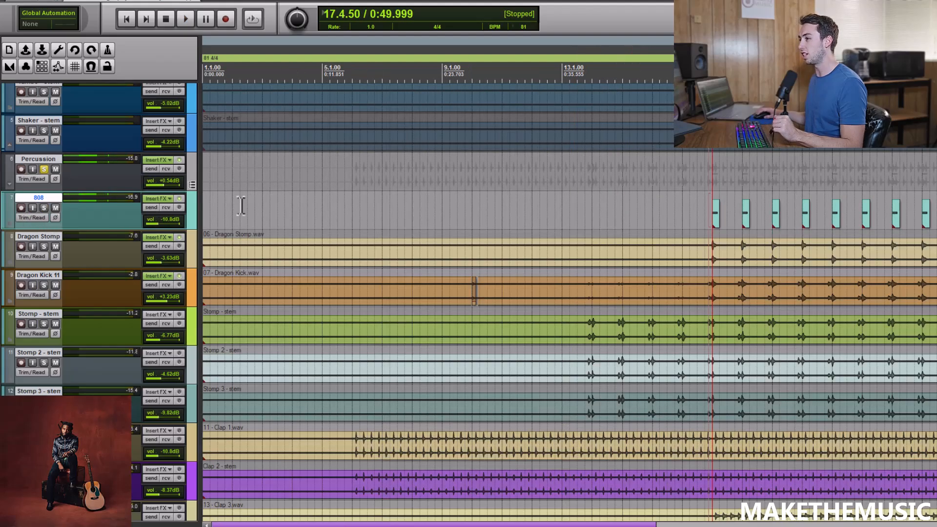
# Solo the Dragon Stomp track, play it from 17.4.50 into the chorus, and unsolo it after stopping.
pyautogui.scroll(-3, 554, 192)
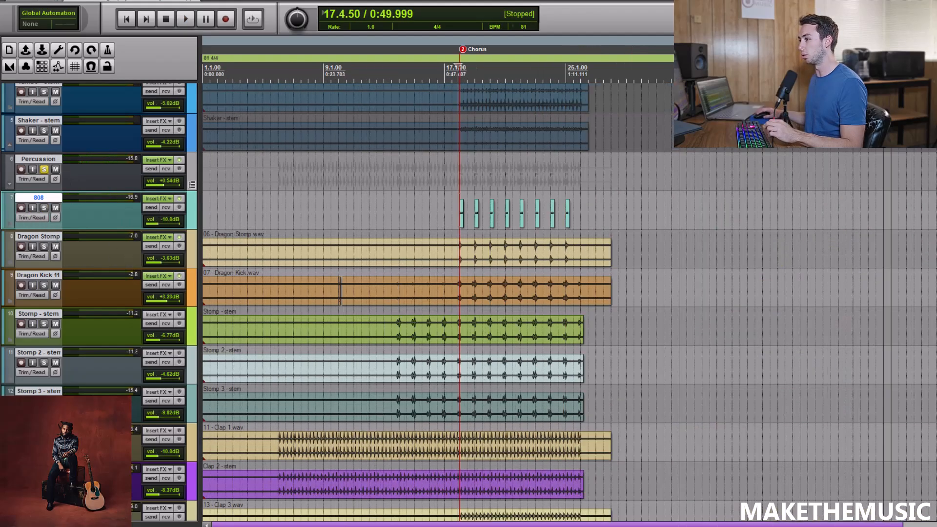
pyautogui.scroll(-5, 439, 302)
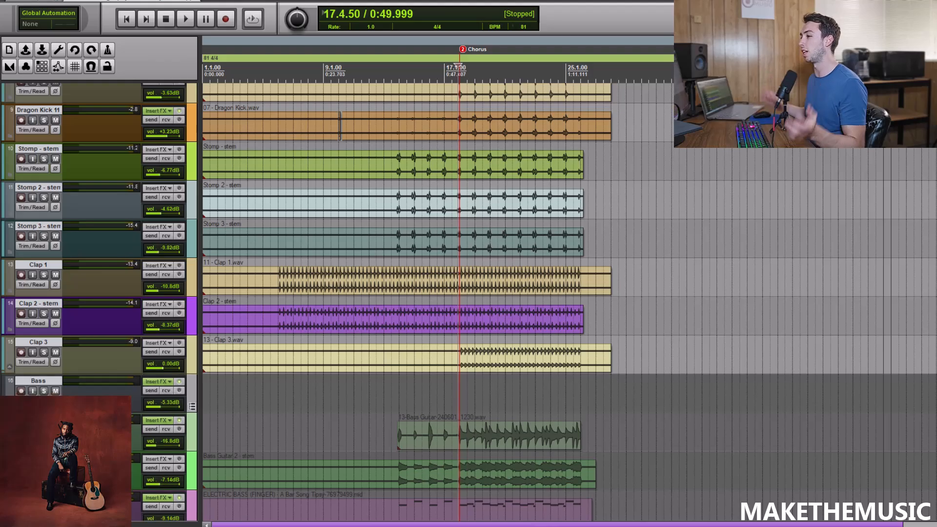
pyautogui.scroll(3, 439, 302)
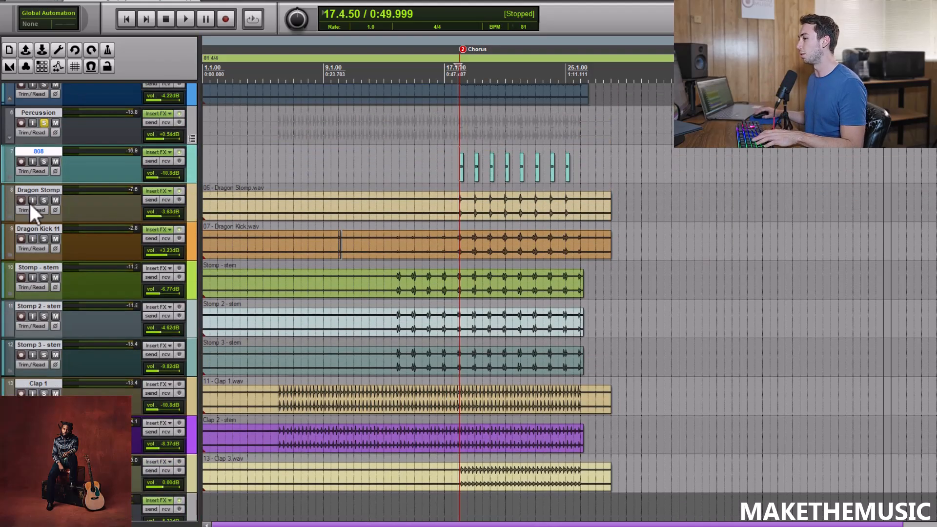
pyautogui.click(44, 200)
pyautogui.scroll(7, 671, 161)
pyautogui.press('space')
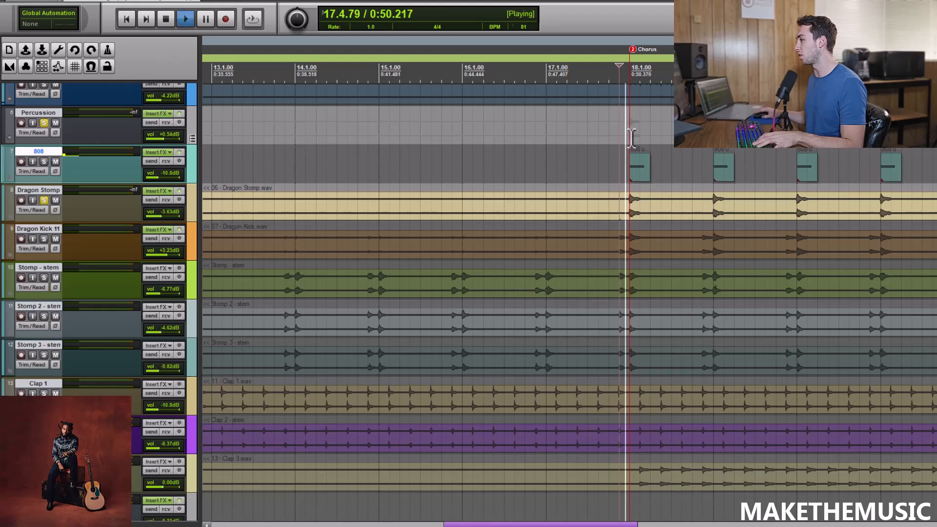
pyautogui.press('space')
pyautogui.click(44, 200)
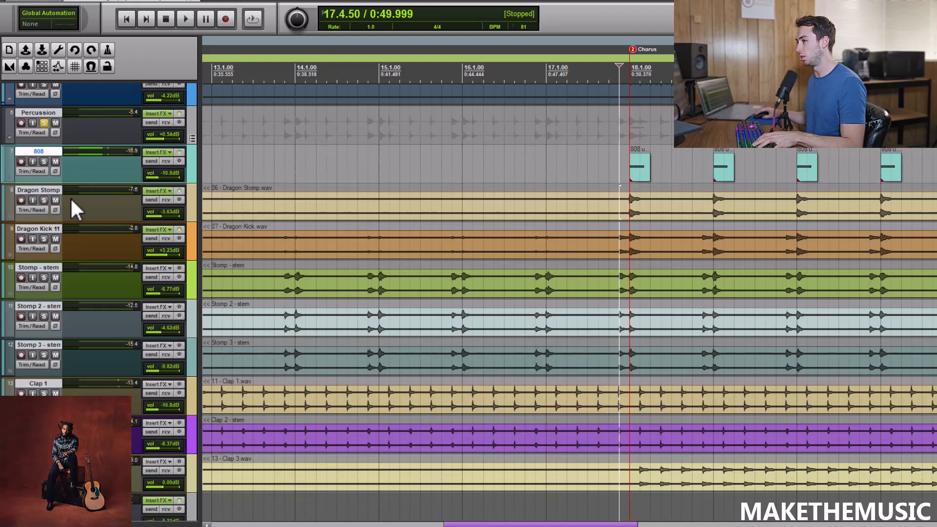
# Examine the kHs Stereo width setting on the Dragon Stomp track and close the effects window.
pyautogui.click(145, 190)
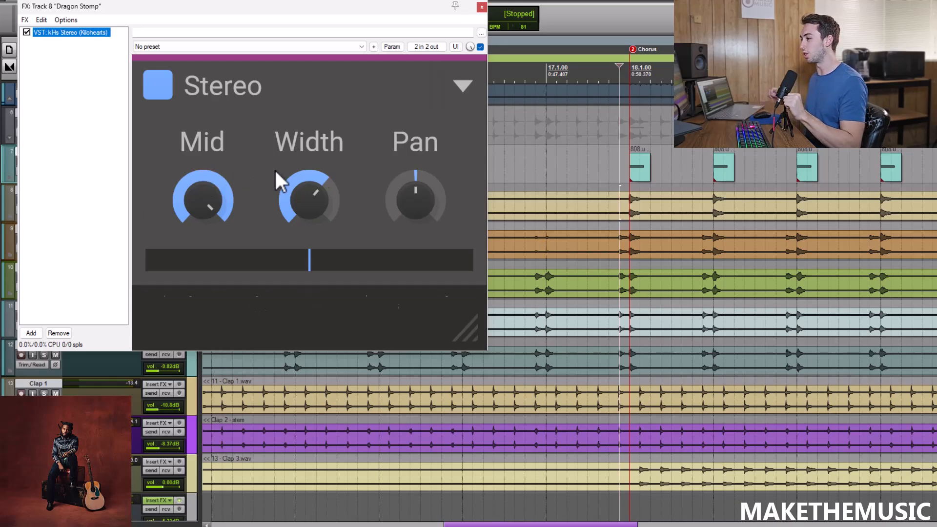
pyautogui.click(300, 180)
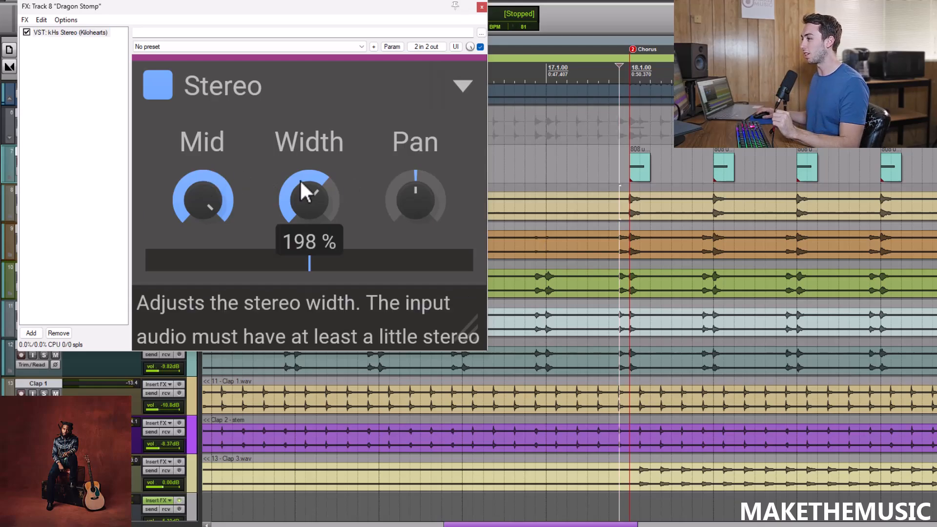
pyautogui.click(482, 6)
# Bypass the Dragon Stomp track's effects, solo the track, and play it into the chorus.
pyautogui.click(179, 191)
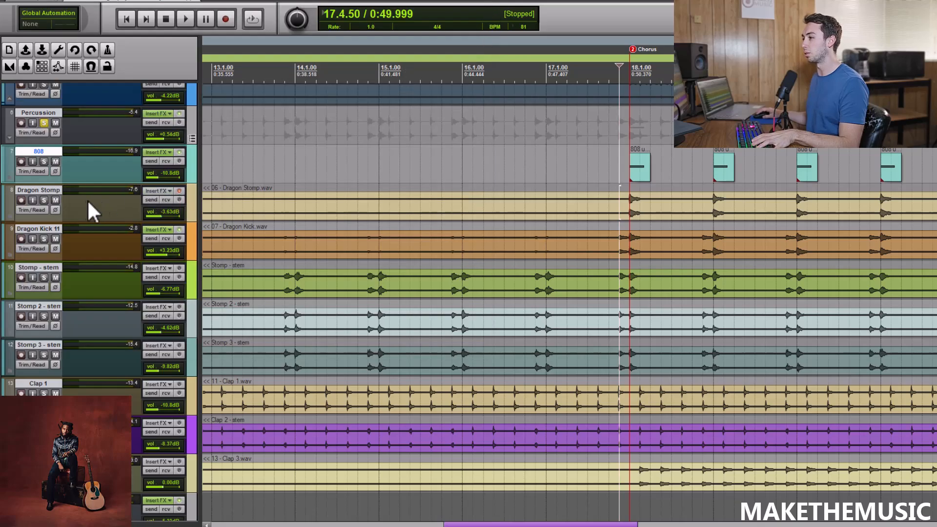
pyautogui.press('space')
pyautogui.press('space')
pyautogui.click(44, 200)
# Replay Dragon Stomp from 17.4.50 with its effects enabled for comparison, and unsolo the track.
pyautogui.press('space')
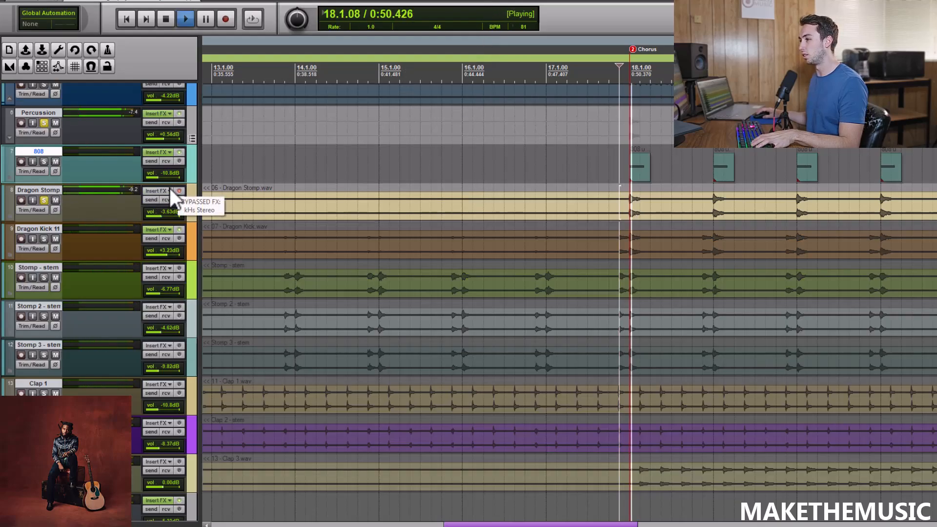
pyautogui.click(181, 191)
pyautogui.press('space')
pyautogui.press('space')
pyautogui.click(181, 191)
pyautogui.press('space')
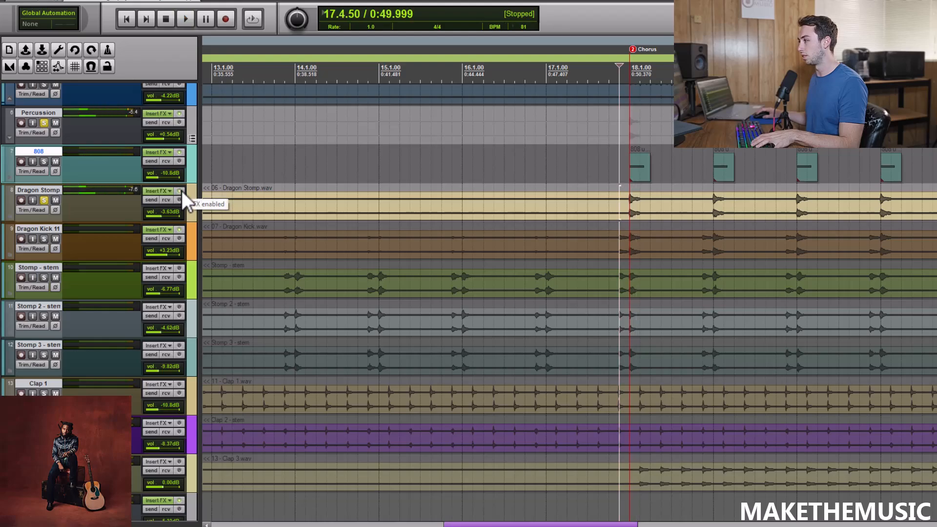
pyautogui.click(44, 200)
pyautogui.click(179, 191)
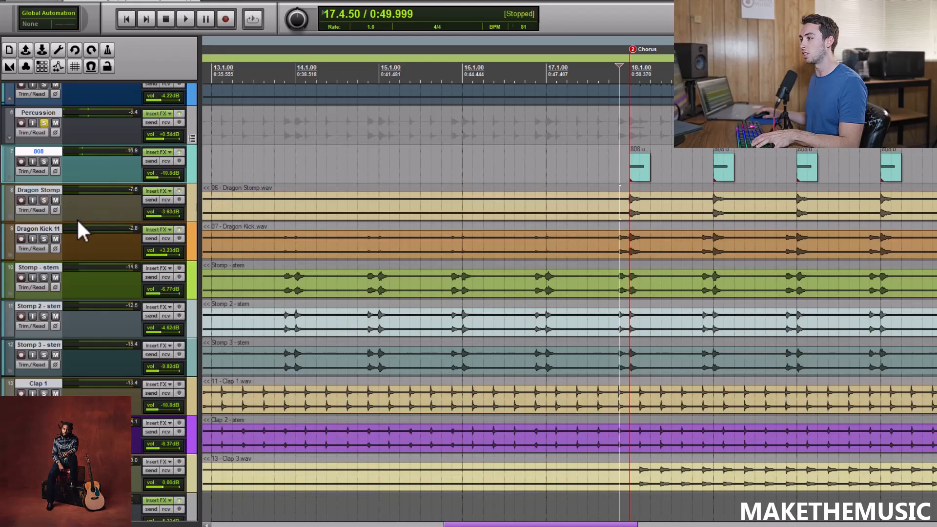
# Solo the Dragon Kick 11 track, compare it with its effects bypassed and enabled from 17.4.50, and unsolo it.
pyautogui.click(44, 239)
pyautogui.press('space')
pyautogui.press('space')
pyautogui.click(179, 230)
pyautogui.press('space')
pyautogui.click(179, 230)
pyautogui.press('space')
pyautogui.press('space')
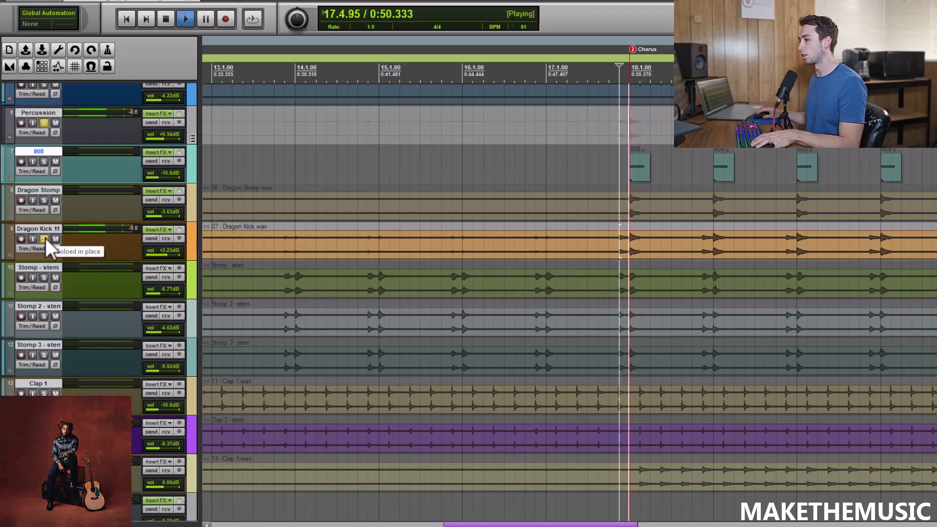
pyautogui.press('space')
pyautogui.click(43, 239)
# Listen to the soloed Percussion group from 9.3.50, stop playback, and unsolo the group.
pyautogui.scroll(-1, 399, 197)
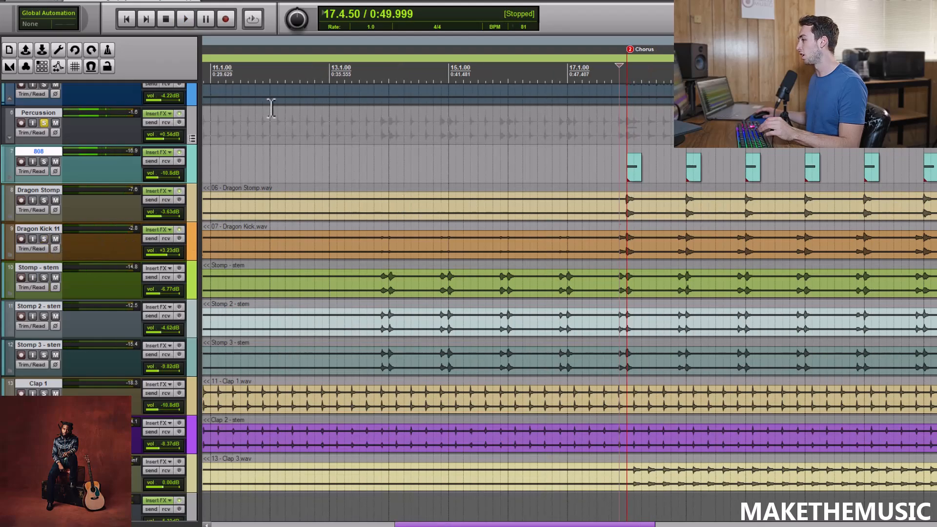
pyautogui.click(363, 136)
pyautogui.scroll(-2, 380, 143)
pyautogui.scroll(2, 461, 169)
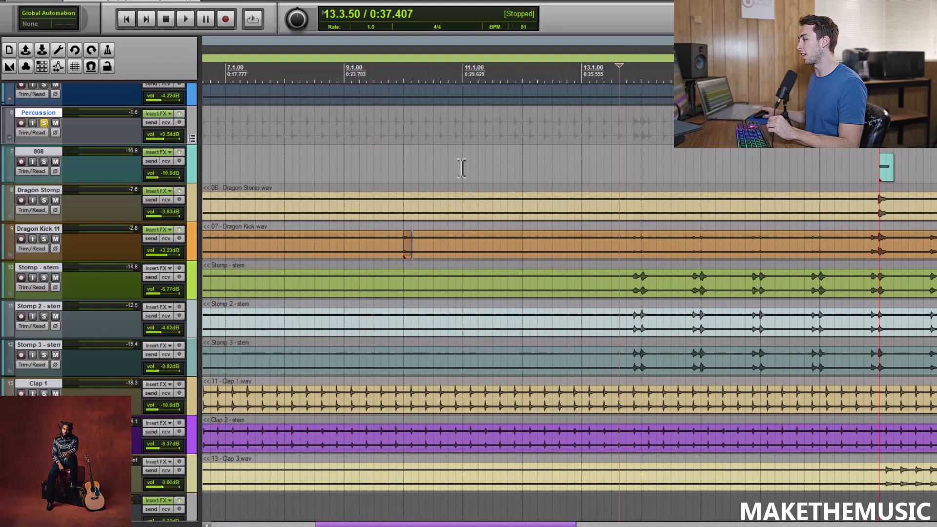
pyautogui.click(389, 158)
pyautogui.press('space')
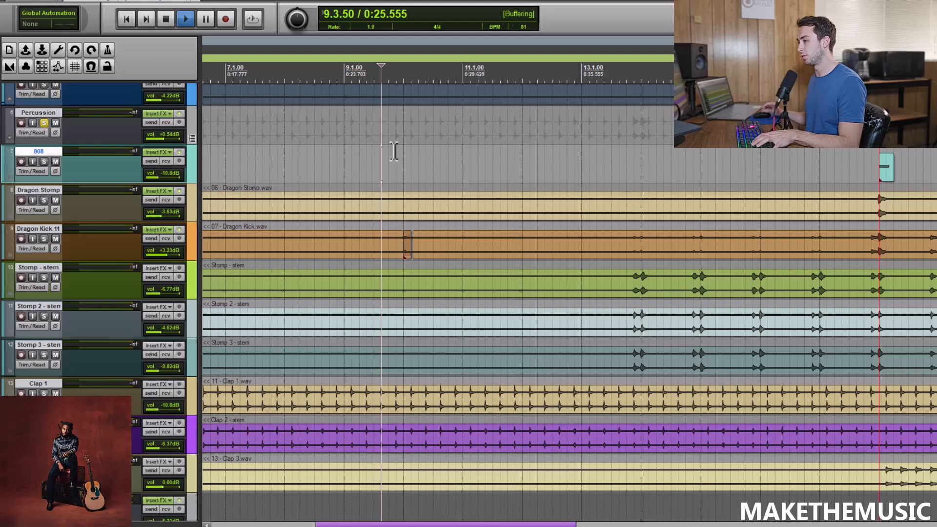
pyautogui.press('space')
pyautogui.click(43, 123)
# Select the Stomp, Stomp 2 and Stomp 3 stems and solo them together.
pyautogui.scroll(-1, 566, 163)
pyautogui.scroll(-2, 738, 174)
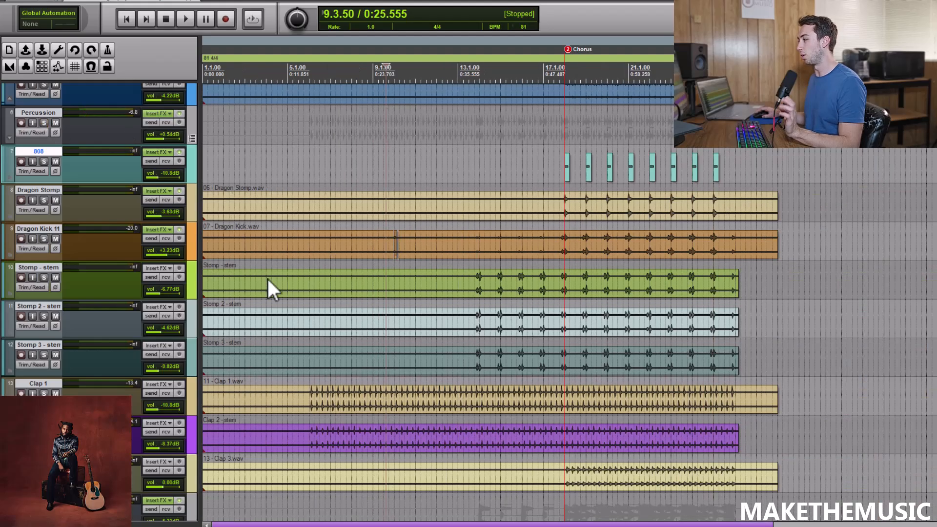
pyautogui.click(194, 290)
pyautogui.keyDown('shift'); pyautogui.click(190, 360); pyautogui.keyUp('shift')
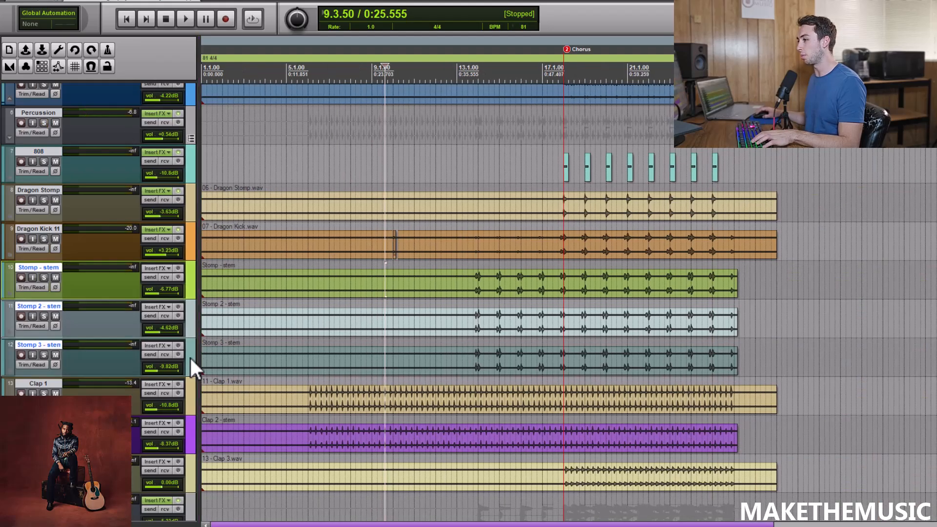
pyautogui.click(43, 277)
# Play the three soloed Stomp stems from 13.3.00, stop playback, and unsolo them together.
pyautogui.click(469, 128)
pyautogui.scroll(2, 574, 120)
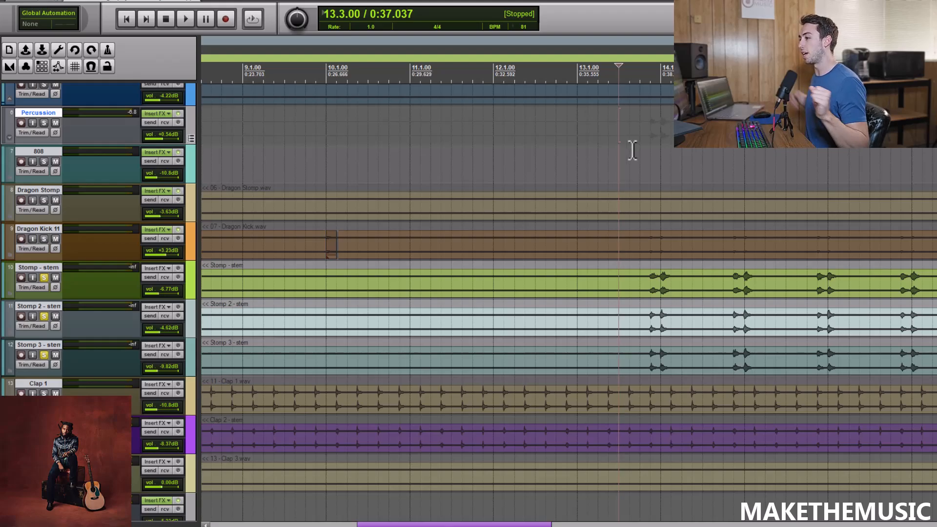
pyautogui.press('space')
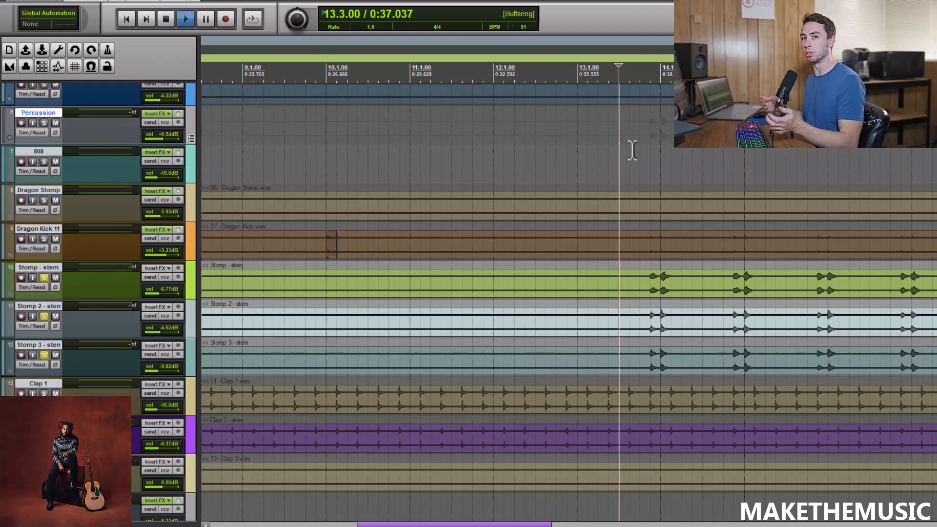
pyautogui.scroll(-2, 598, 170)
pyautogui.scroll(-2, 574, 175)
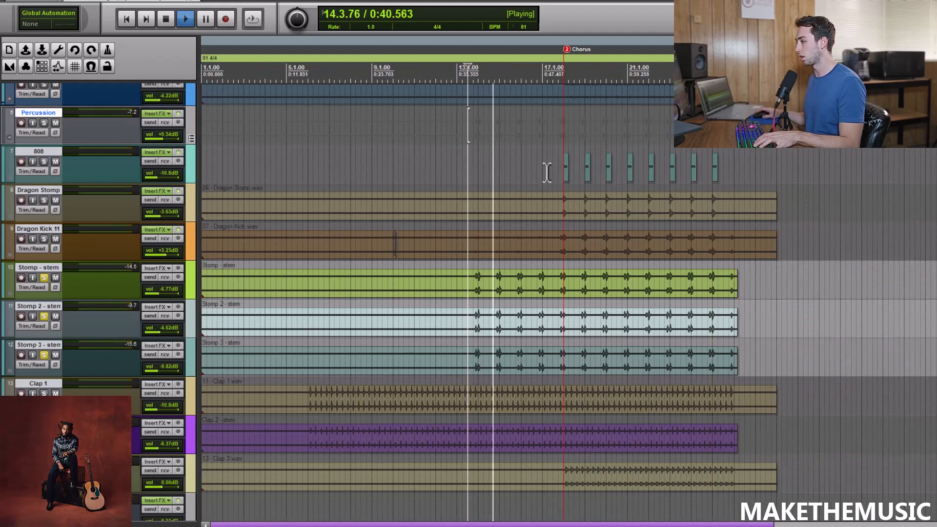
pyautogui.press('space')
pyautogui.click(191, 357)
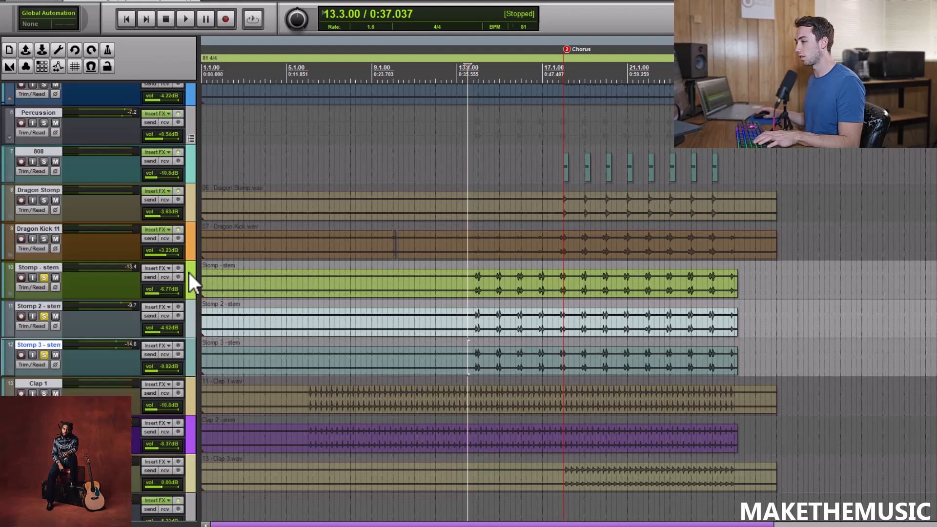
pyautogui.keyDown('shift'); pyautogui.click(189, 272); pyautogui.keyUp('shift')
pyautogui.click(44, 277)
# Solo the Clap 1 and Clap 2 tracks, listen to them from 7.3.00, and stop playback.
pyautogui.hscroll(2, 439, 292)
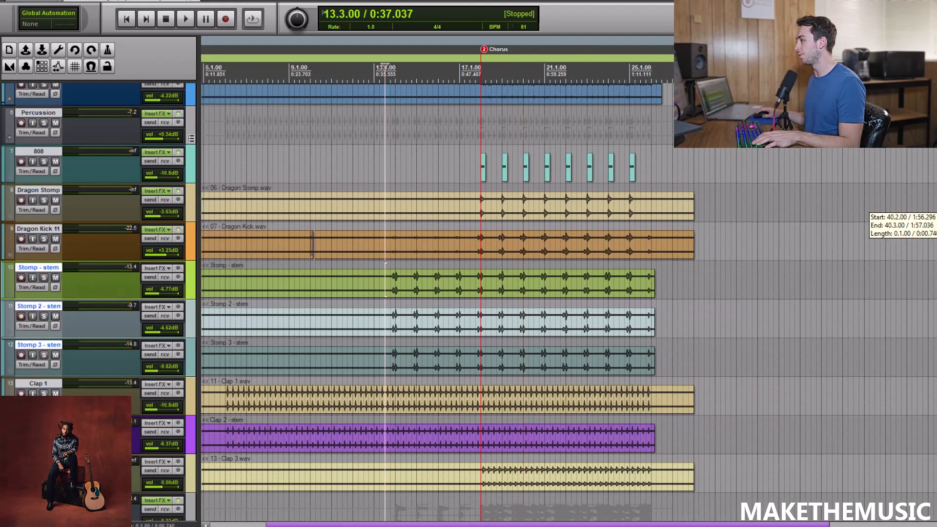
pyautogui.scroll(-4, 78, 261)
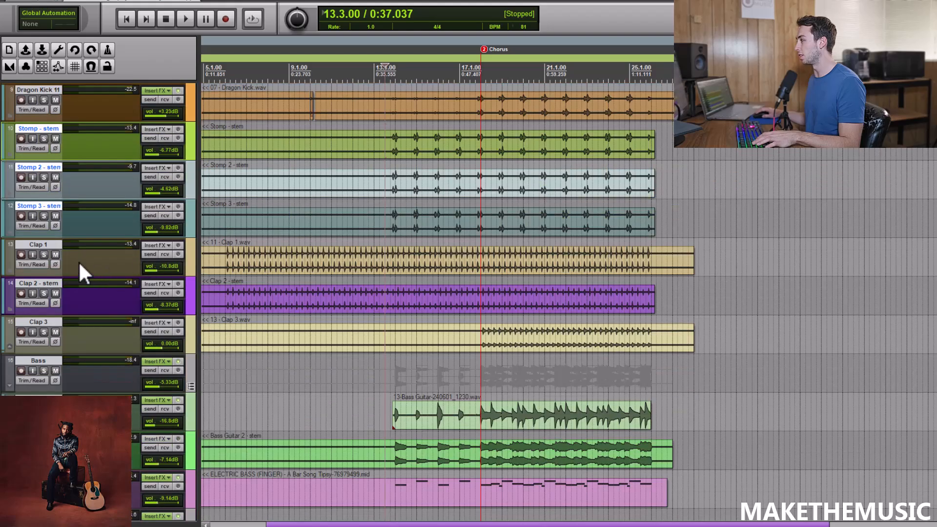
pyautogui.click(44, 255)
pyautogui.click(44, 293)
pyautogui.click(253, 360)
pyautogui.scroll(3, 309, 356)
pyautogui.press('space')
pyautogui.scroll(-1, 533, 397)
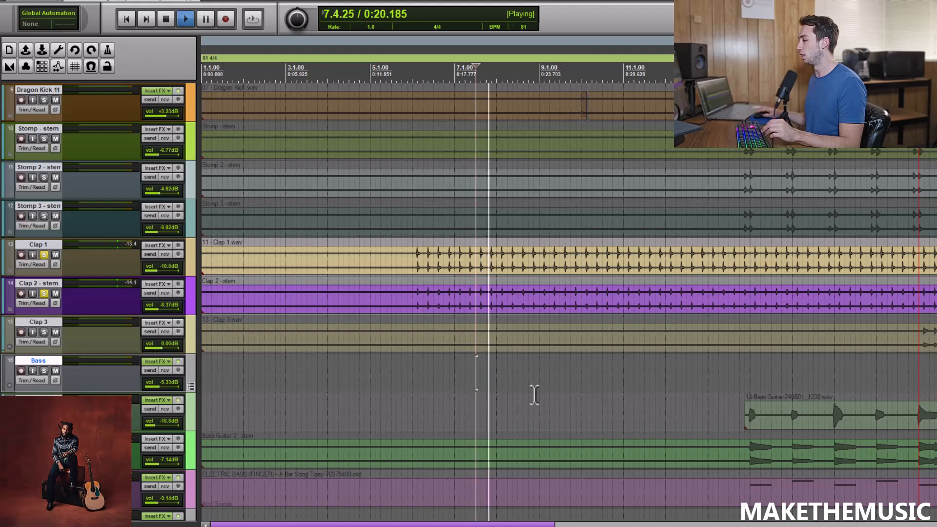
pyautogui.scroll(-1, 534, 393)
pyautogui.press('space')
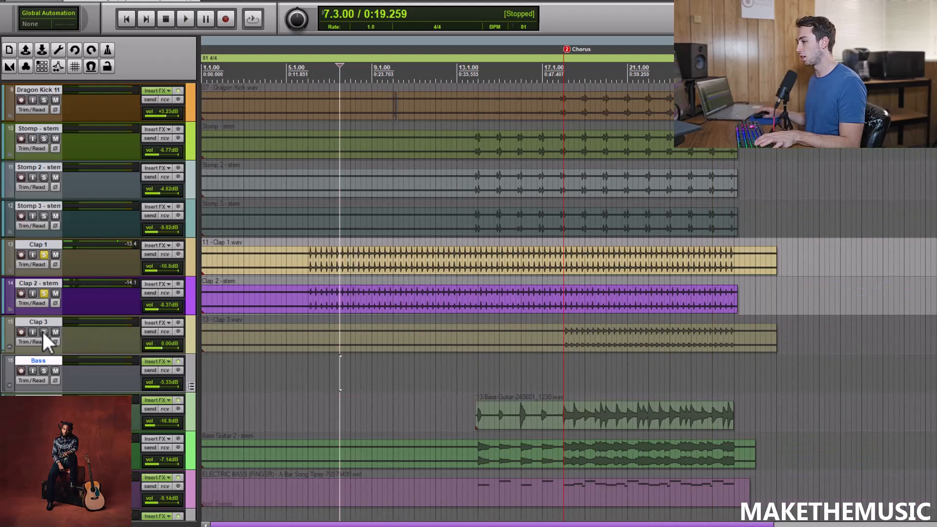
# Solo Clap 3 along with Clap 1 and Clap 2, listen to all three from the Chorus at 18.1.00, and stop playback.
pyautogui.click(43, 332)
pyautogui.click(564, 372)
pyautogui.scroll(2, 563, 372)
pyautogui.press('space')
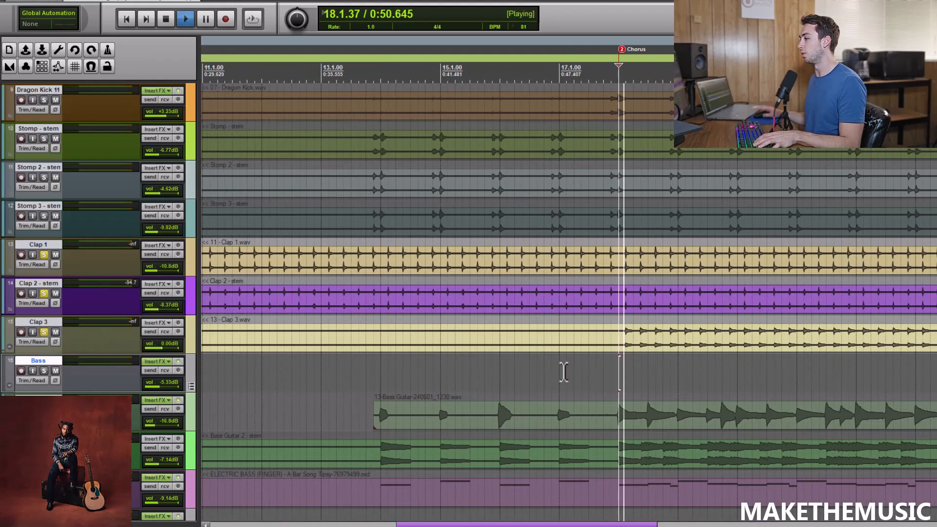
pyautogui.scroll(-3, 560, 360)
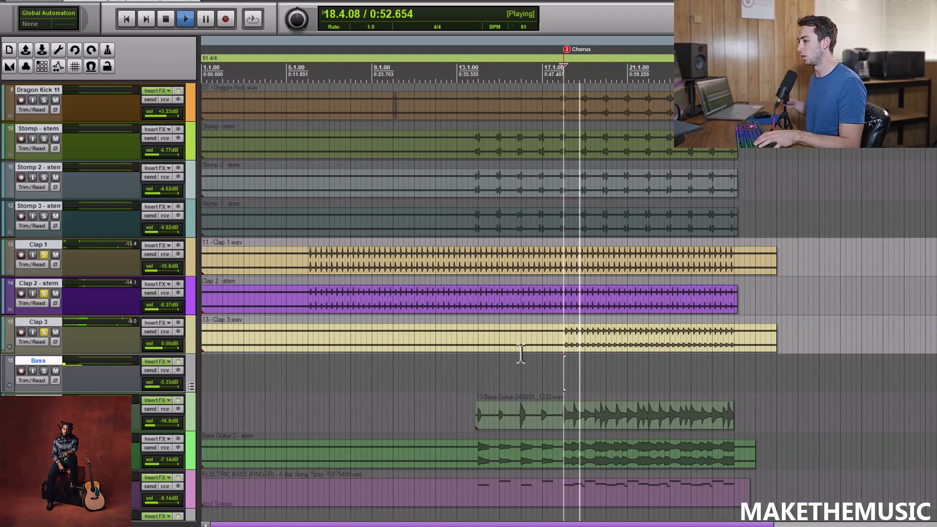
pyautogui.press('space')
# Unsolo the Clap 3, Clap 2 and Clap 1 tracks.
pyautogui.click(44, 333)
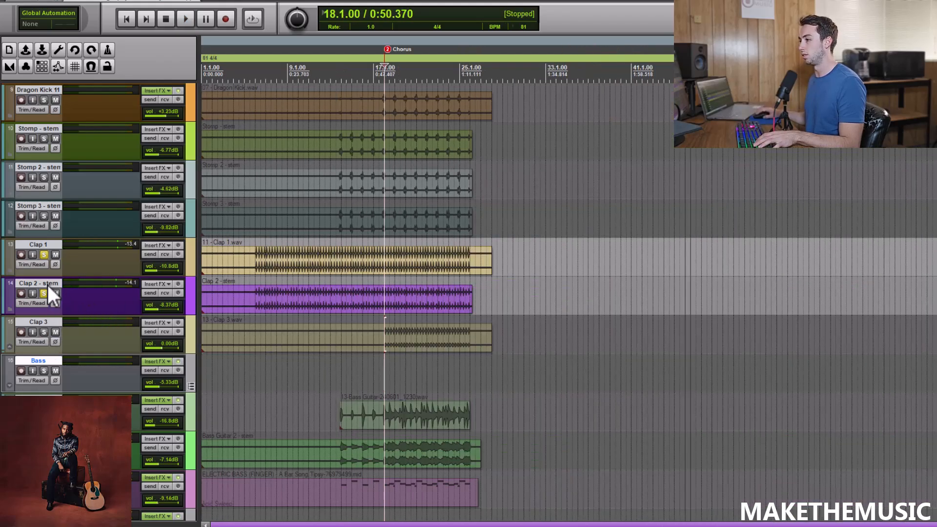
pyautogui.click(44, 294)
pyautogui.click(44, 253)
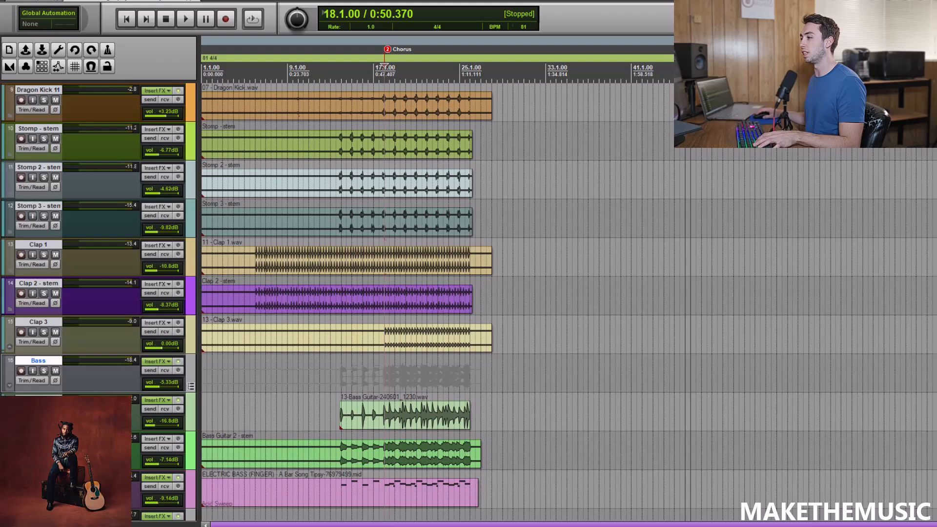
# Solo the Drums and Percussion groups together, listen from 18.1.00, and stop playback.
pyautogui.scroll(5, 19, 146)
pyautogui.click(44, 100)
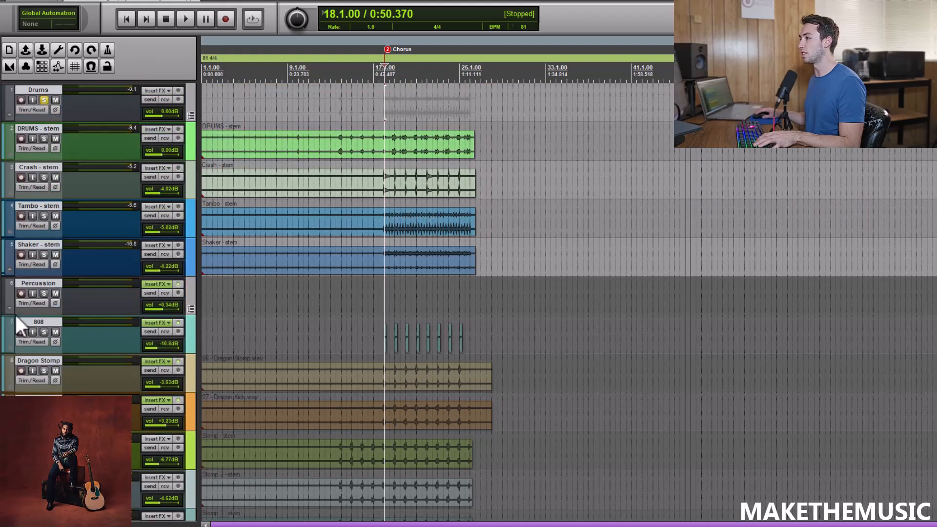
pyautogui.click(44, 294)
pyautogui.press('space')
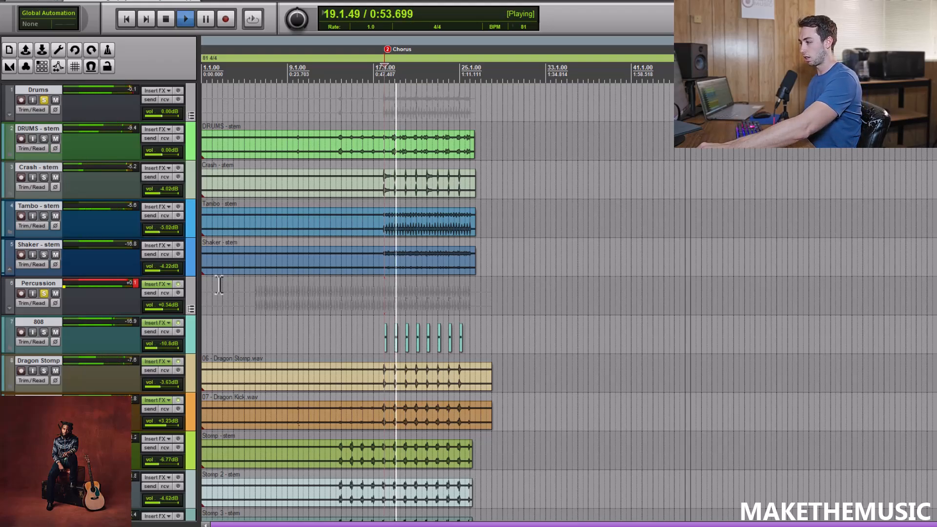
pyautogui.scroll(2, 546, 370)
pyautogui.scroll(-2, 542, 324)
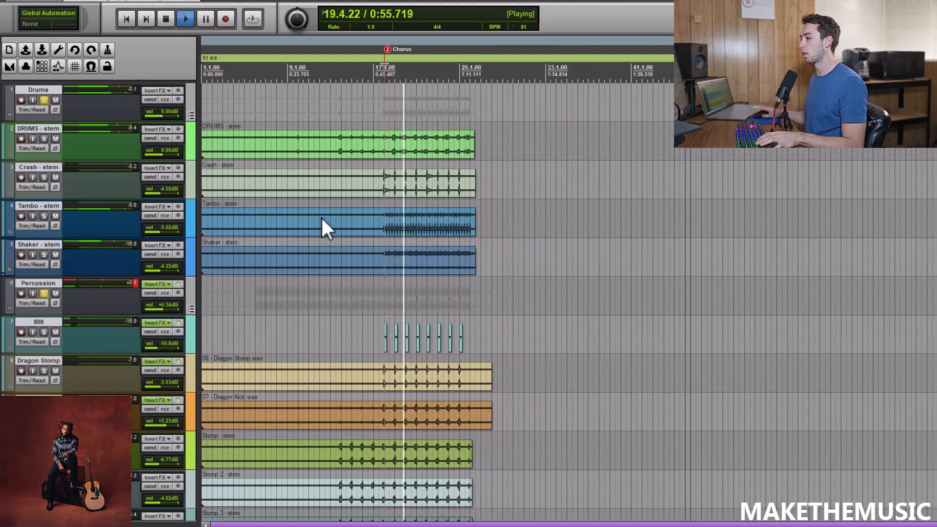
pyautogui.press('space')
# Review ReaEQ and ReaComp on the Percussion group, play briefly with the compressor open, and close the effects window.
pyautogui.click(178, 284)
pyautogui.click(75, 33)
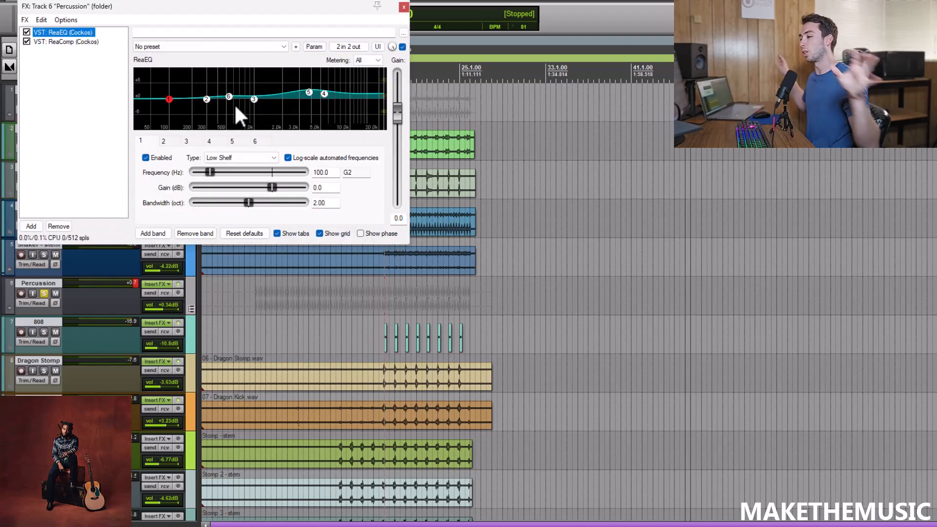
pyautogui.click(95, 42)
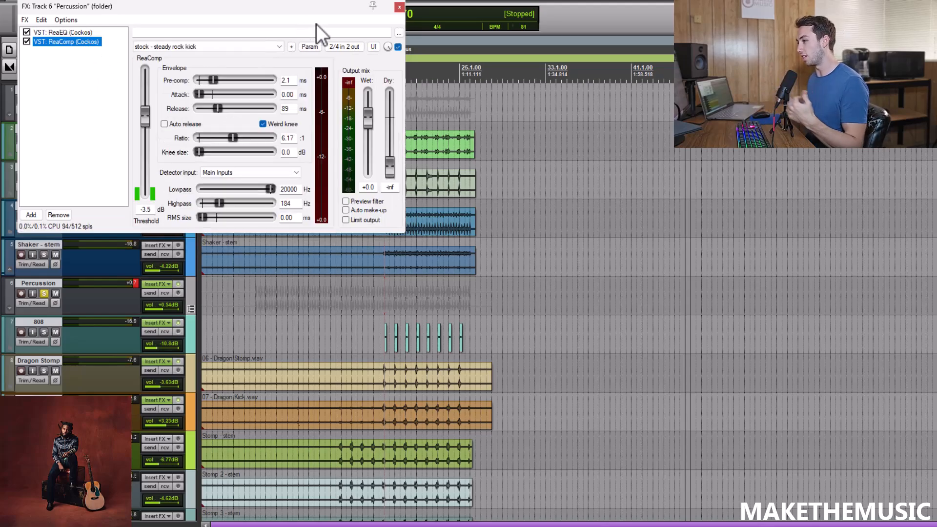
pyautogui.press('space')
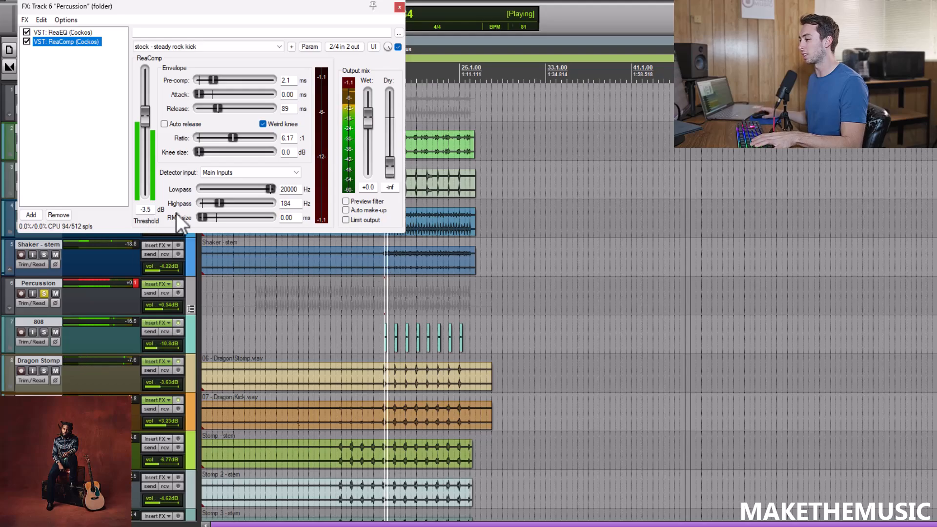
pyautogui.press('space')
pyautogui.press('Escape')
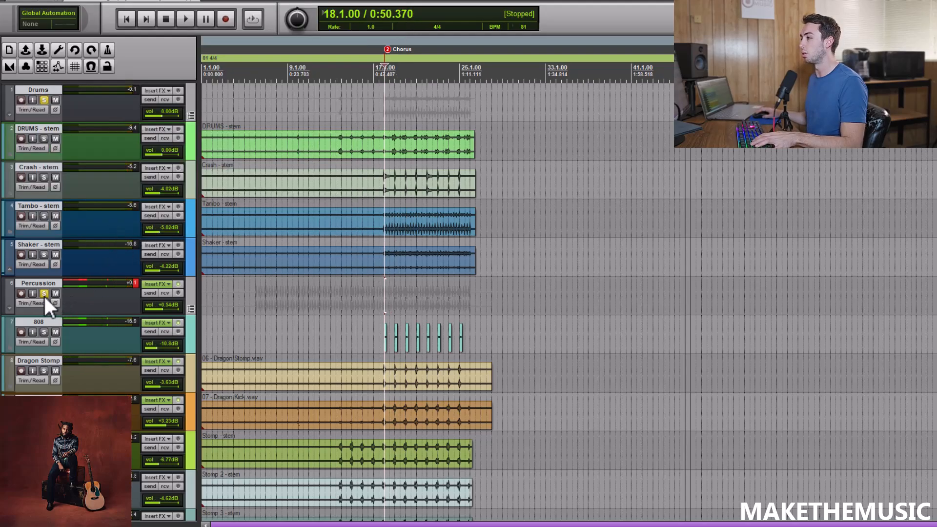
# Switch the solo from the Percussion and Drums groups to the Bass group, with the edit cursor at the start of the bass clip.
pyautogui.click(44, 294)
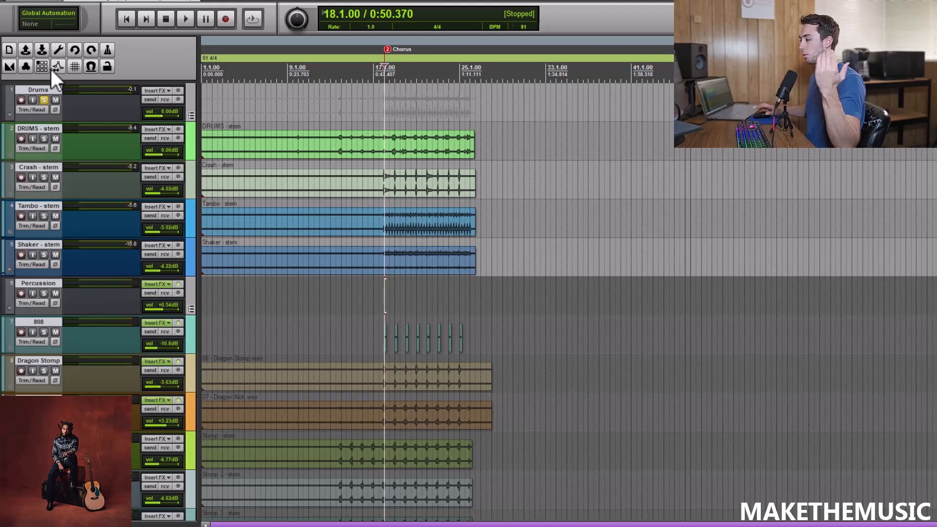
pyautogui.click(43, 99)
pyautogui.scroll(-8, 342, 293)
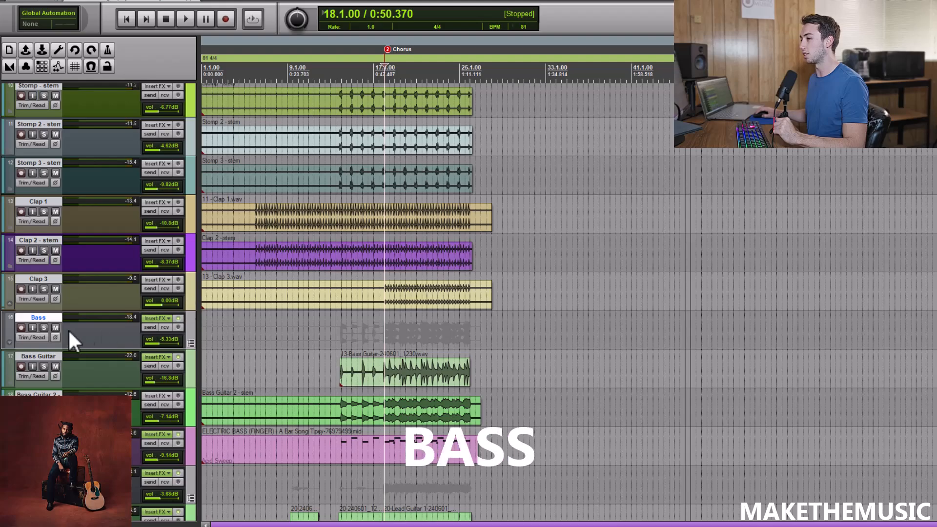
pyautogui.click(43, 327)
pyautogui.scroll(4, 431, 352)
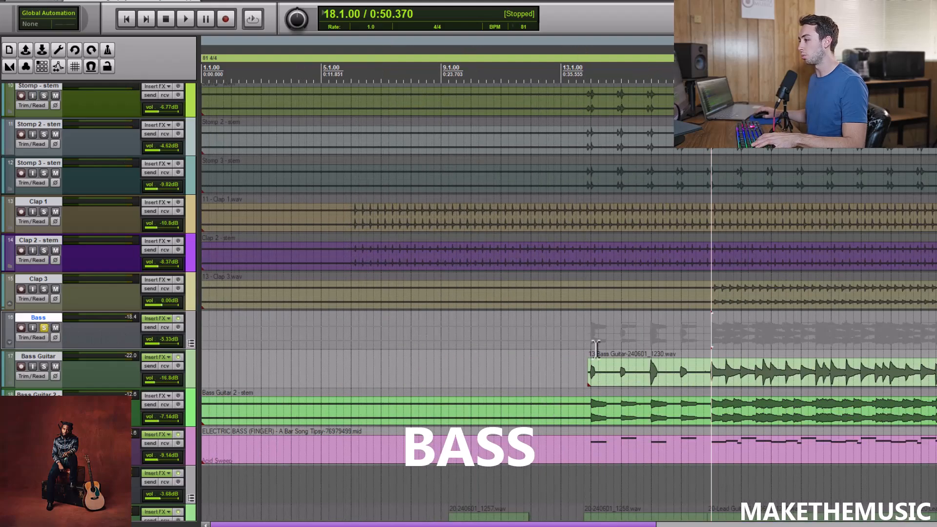
pyautogui.click(598, 351)
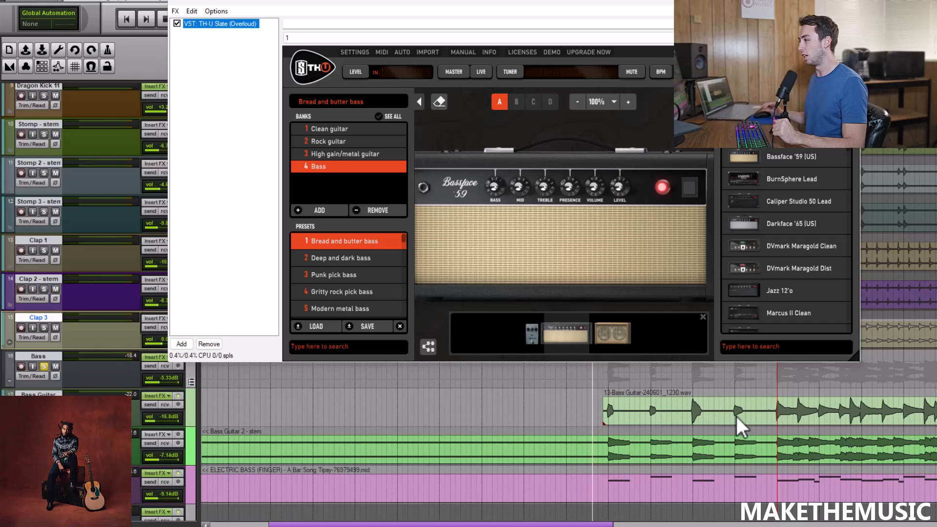
# Listen to the soloed Bass Guitar track through TH-U Slate, first from the start of its clip and again from the Chorus.
pyautogui.click(642, 404)
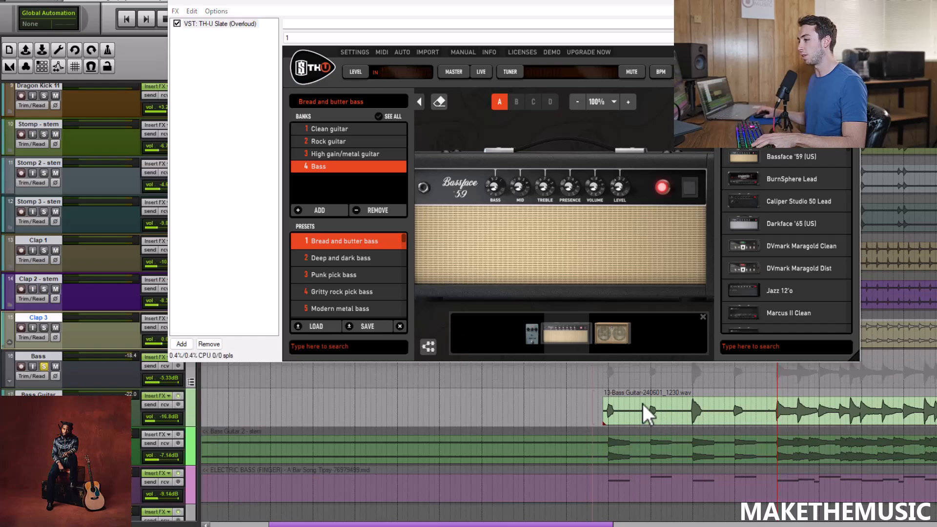
pyautogui.click(603, 385)
pyautogui.scroll(3, 603, 385)
pyautogui.press('space')
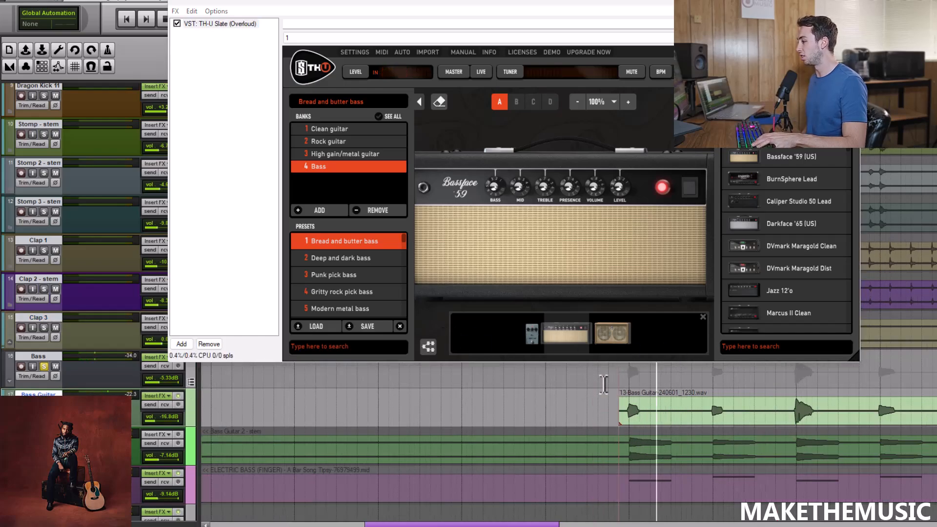
pyautogui.scroll(-2, 762, 385)
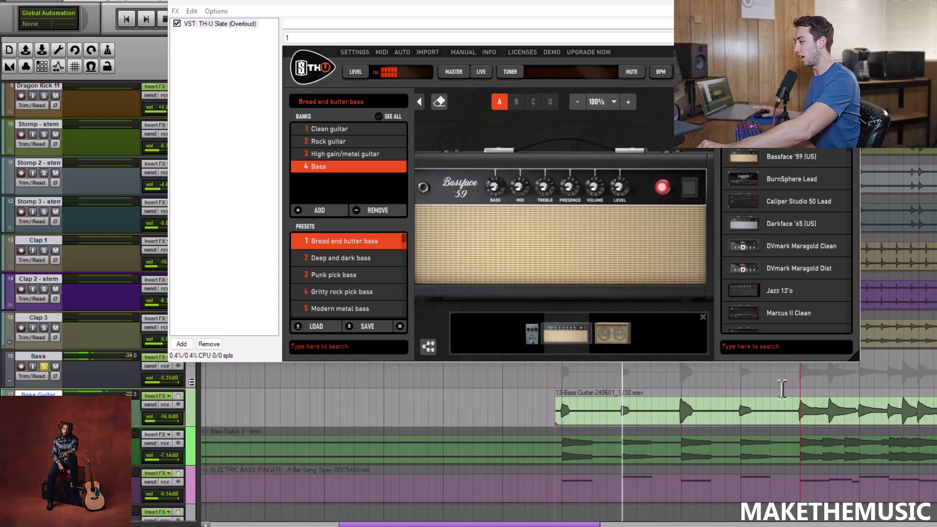
pyautogui.click(794, 387)
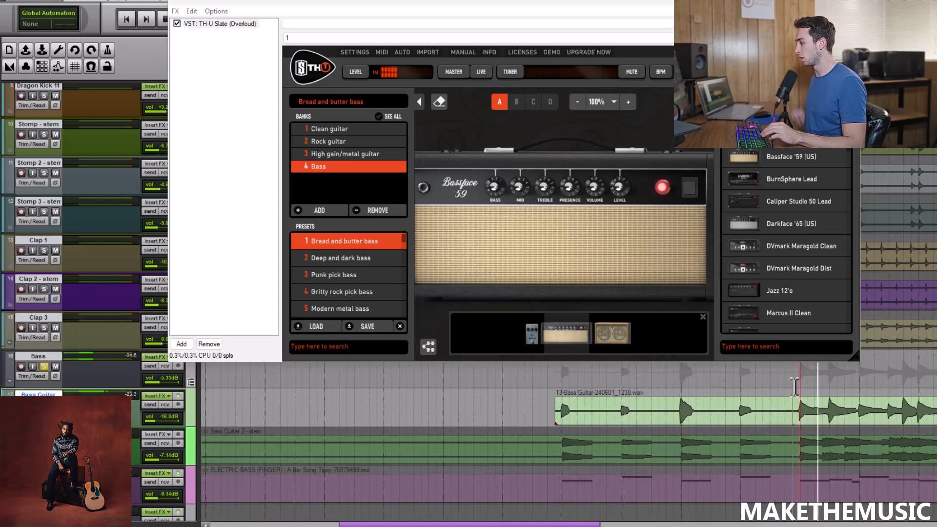
pyautogui.scroll(-1, 794, 387)
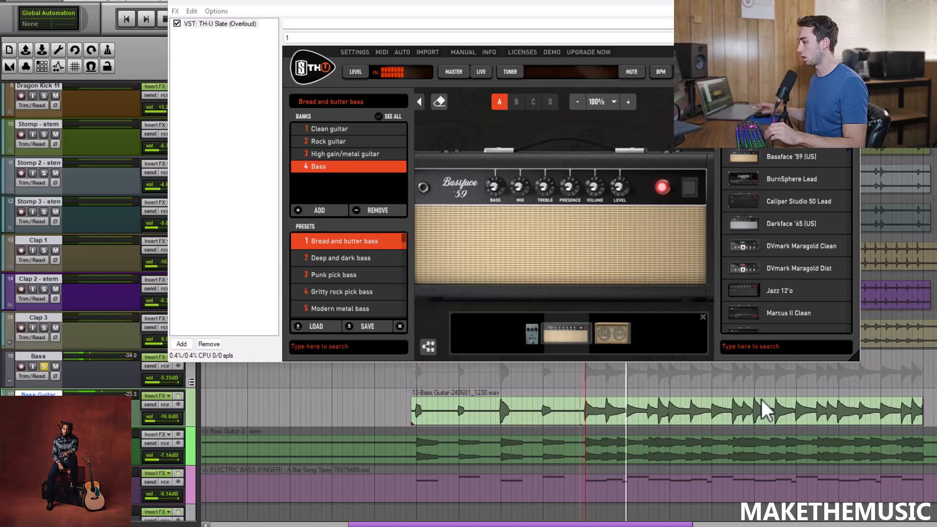
pyautogui.click(581, 391)
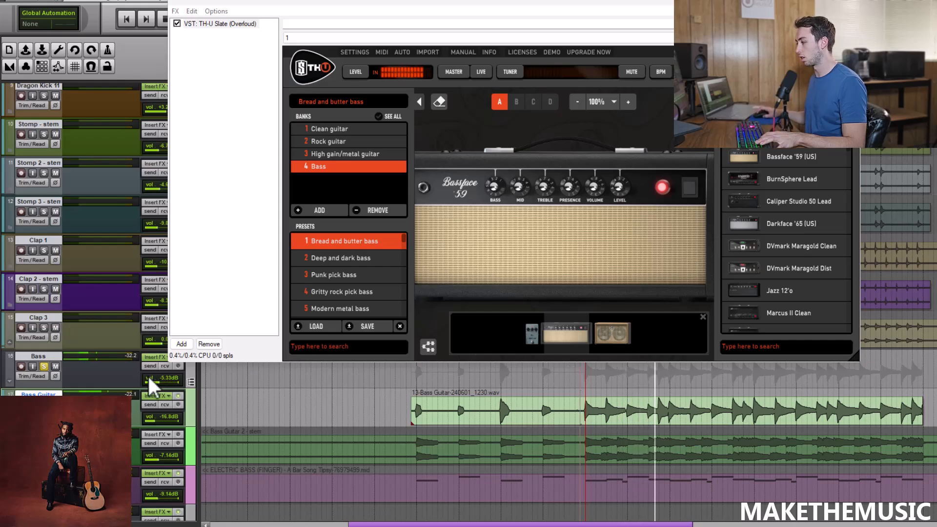
# Unsolo Bass Guitar and the Bass group, solo and listen to Bass Guitar 2 from the Chorus, and stop playback.
pyautogui.click(43, 405)
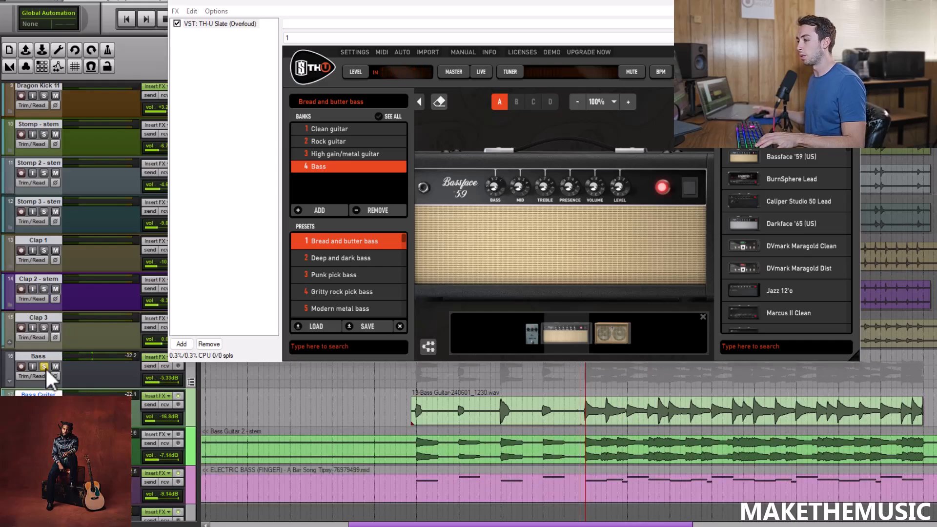
pyautogui.click(44, 366)
pyautogui.click(44, 443)
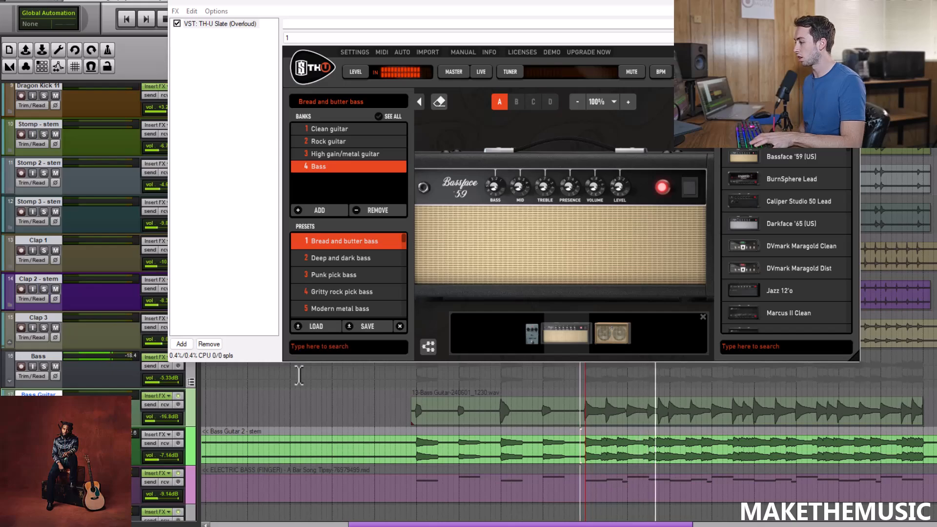
pyautogui.press('space')
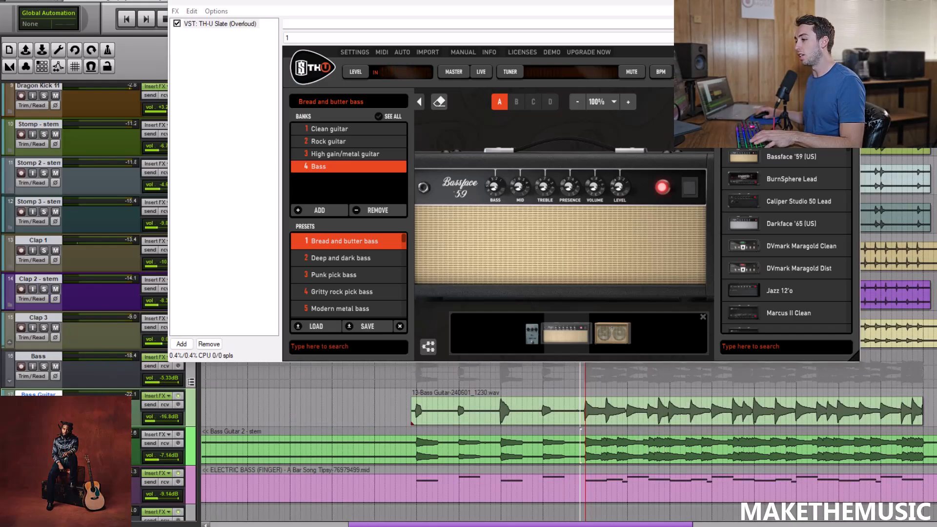
# Solo the Bass Synth track, listen from 14.1.00, and close the TH-U Slate effects window.
pyautogui.click(43, 482)
pyautogui.click(421, 509)
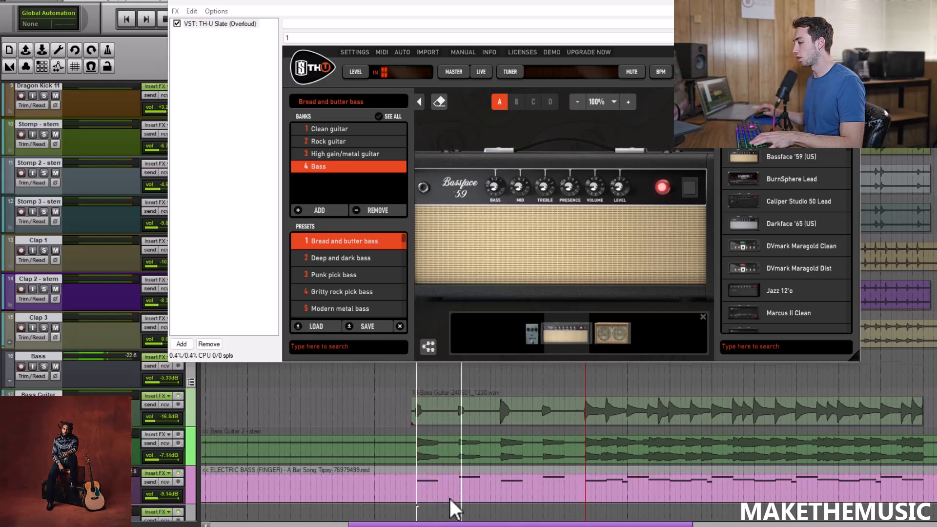
pyautogui.click(848, 2)
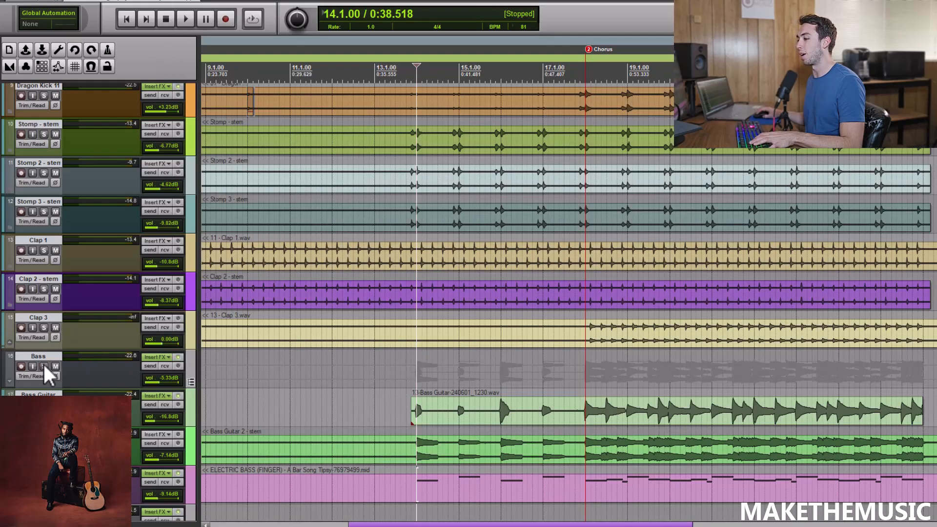
# Solo the Bass group and listen to it from the Chorus at 18.1.00.
pyautogui.click(44, 366)
pyautogui.press('space')
pyautogui.click(585, 368)
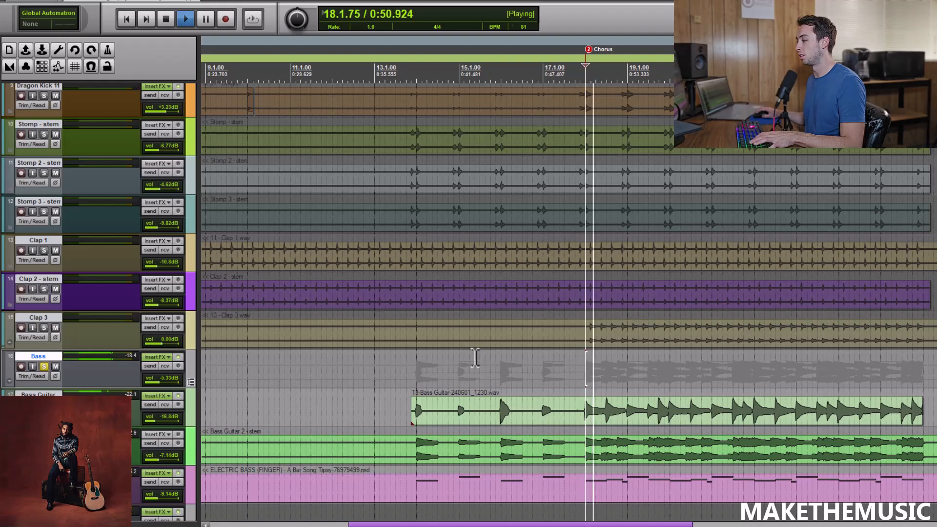
# Stop playback, review ReaEQ and the L1 limiter on the Bass group, play with the limiter open, and close the effects window.
pyautogui.moveTo(148, 359)
pyautogui.press('space')
pyautogui.click(151, 356)
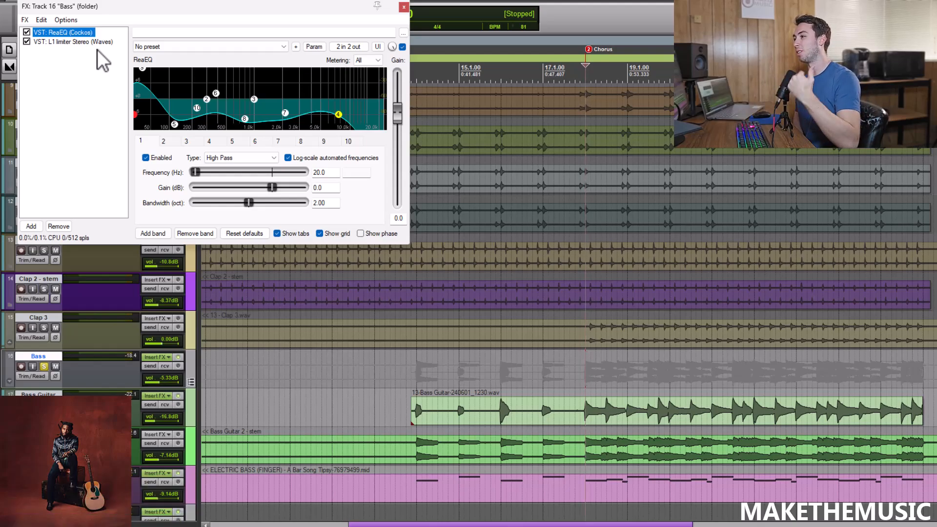
pyautogui.click(92, 42)
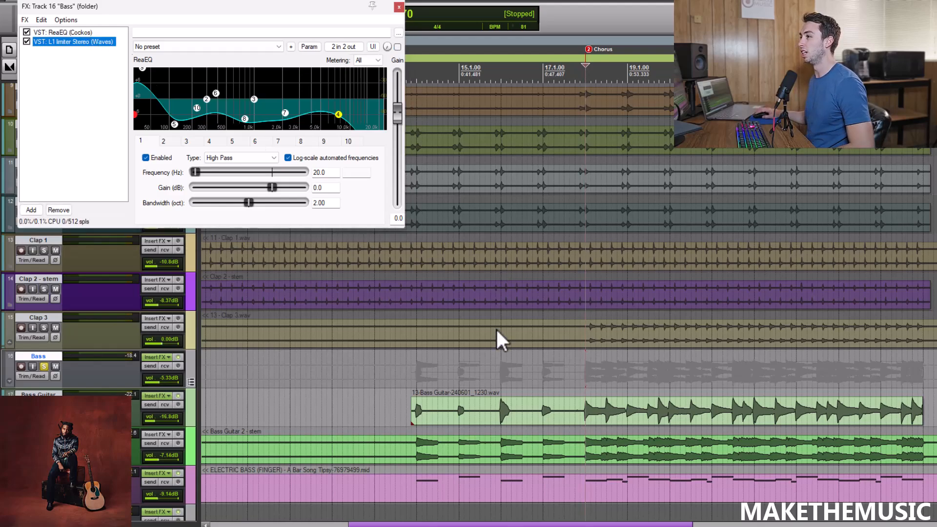
pyautogui.press('space')
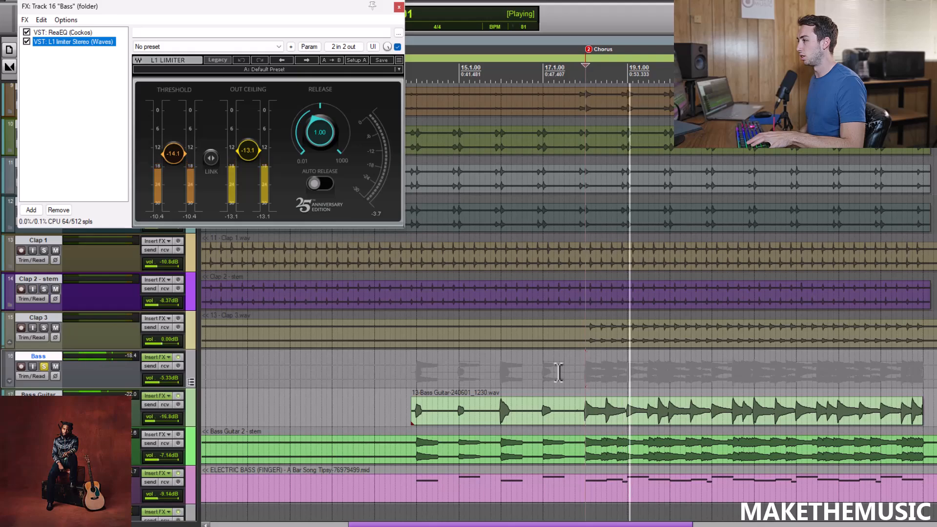
pyautogui.press('space')
pyautogui.click(399, 7)
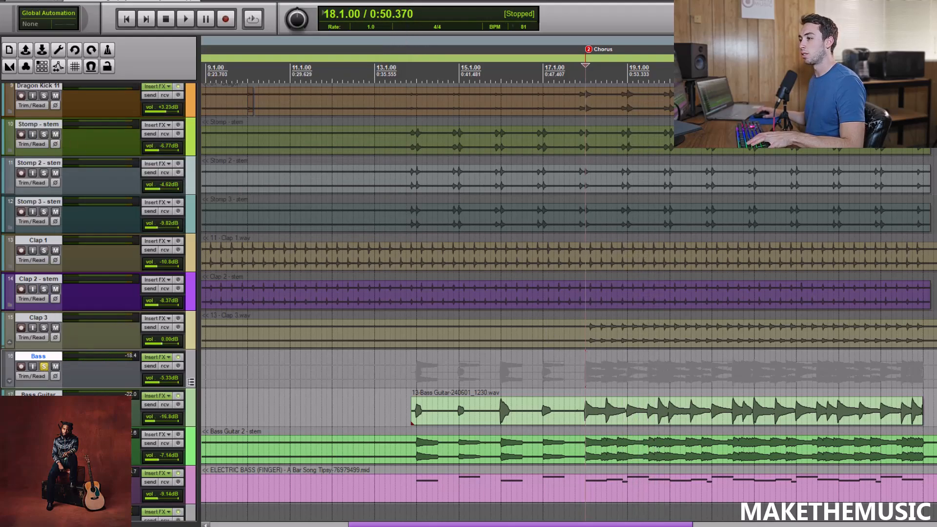
# Solo the Drums and Percussion groups alongside the Bass group, listen from 18.1.00, and stop playback.
pyautogui.scroll(10, 81, 149)
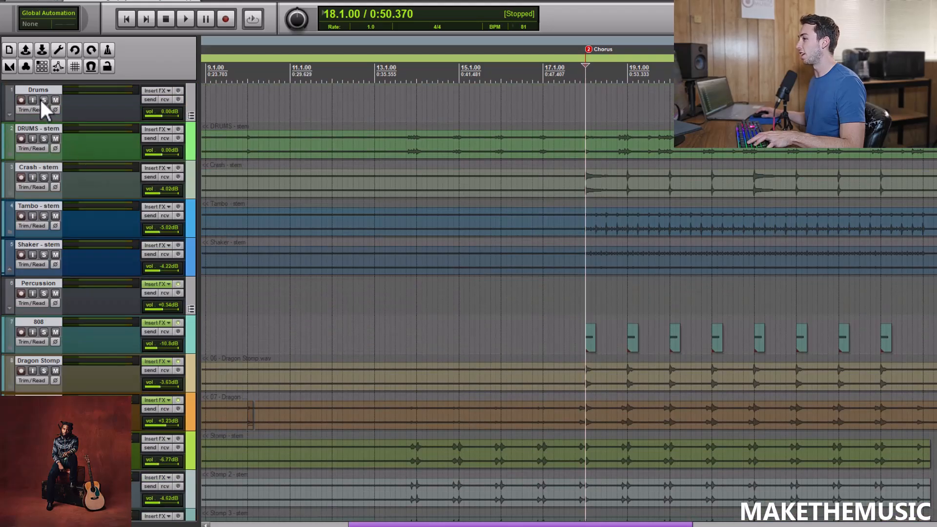
pyautogui.click(44, 100)
pyautogui.click(44, 293)
pyautogui.press('space')
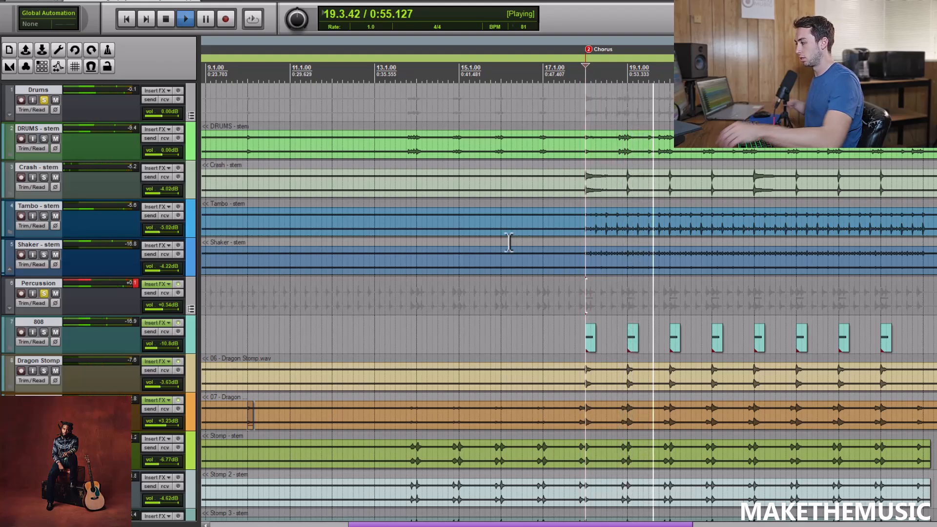
pyautogui.press('space')
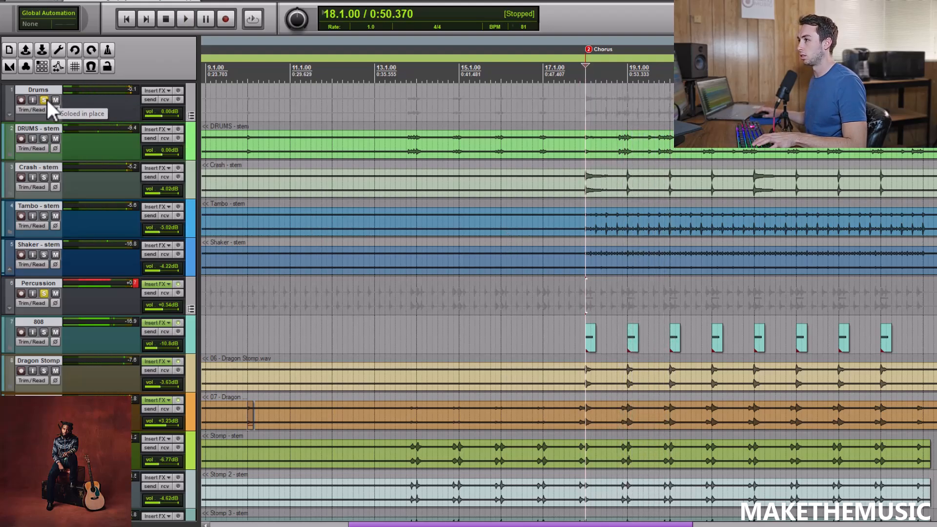
# Unsolo the Drums and Percussion groups, leaving only the Bass group soloed.
pyautogui.click(46, 101)
pyautogui.click(44, 293)
pyautogui.scroll(-8, 44, 292)
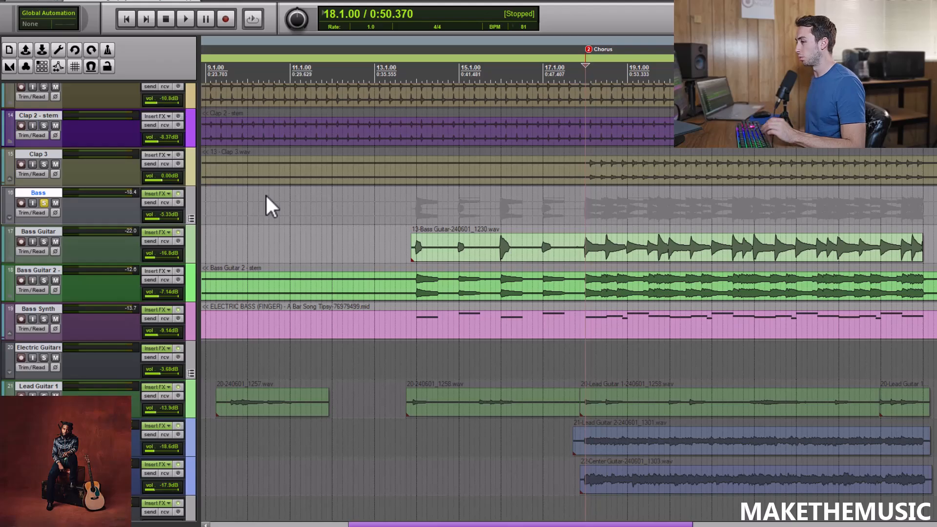
# Unsolo the Bass group so that all tracks are active again.
pyautogui.scroll(-5, 152, 206)
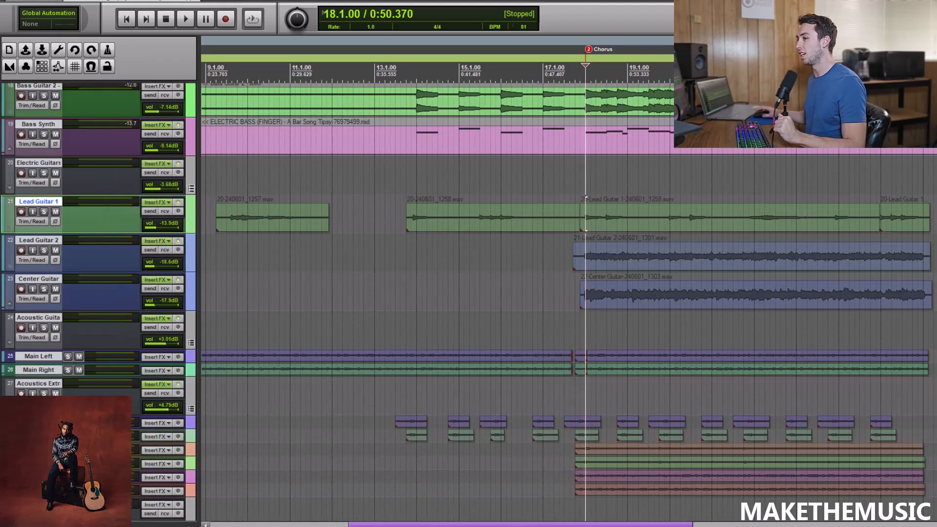
pyautogui.scroll(6, 142, 228)
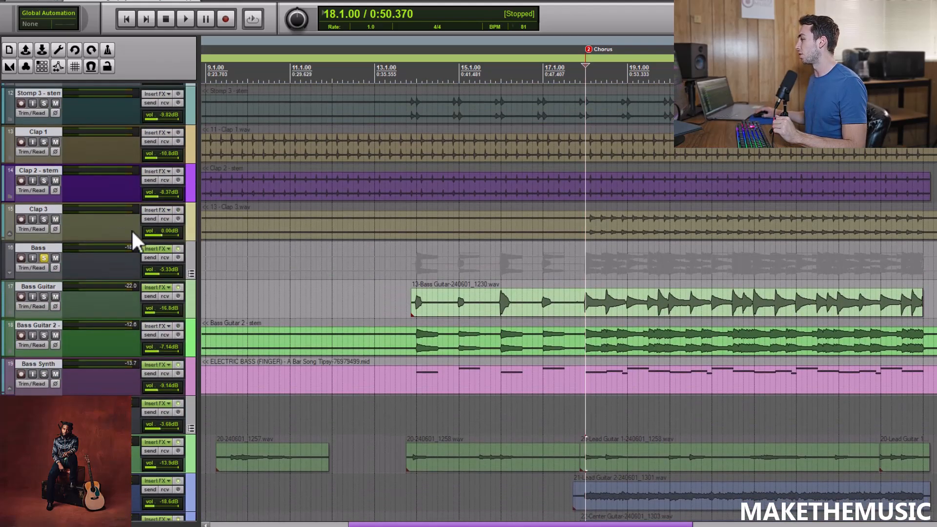
pyautogui.click(44, 258)
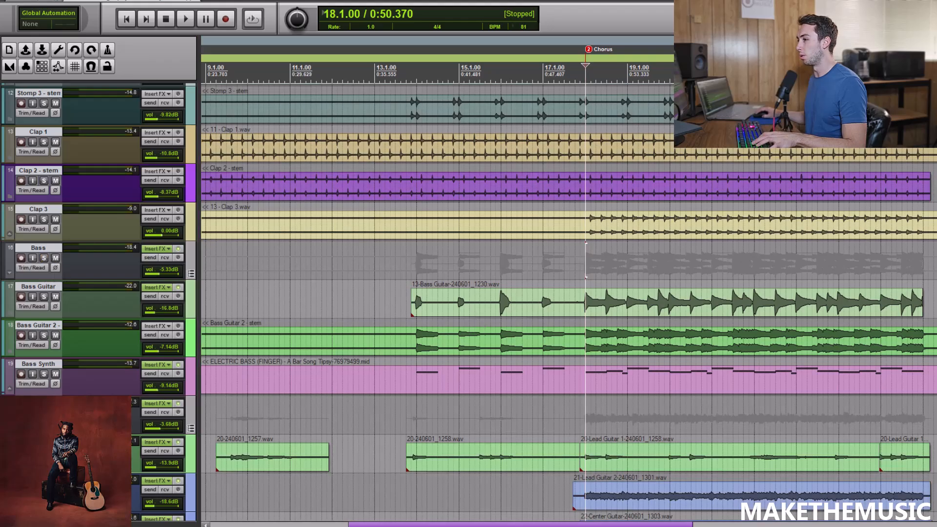
# Place the play cursor at 9.1.00 near the first lead guitar clip, play the full mix briefly, and stop.
pyautogui.scroll(-5, 142, 264)
pyautogui.click(233, 320)
pyautogui.scroll(-3, 234, 318)
pyautogui.scroll(1, 426, 283)
pyautogui.click(383, 277)
pyautogui.scroll(1, 382, 262)
pyautogui.press('space')
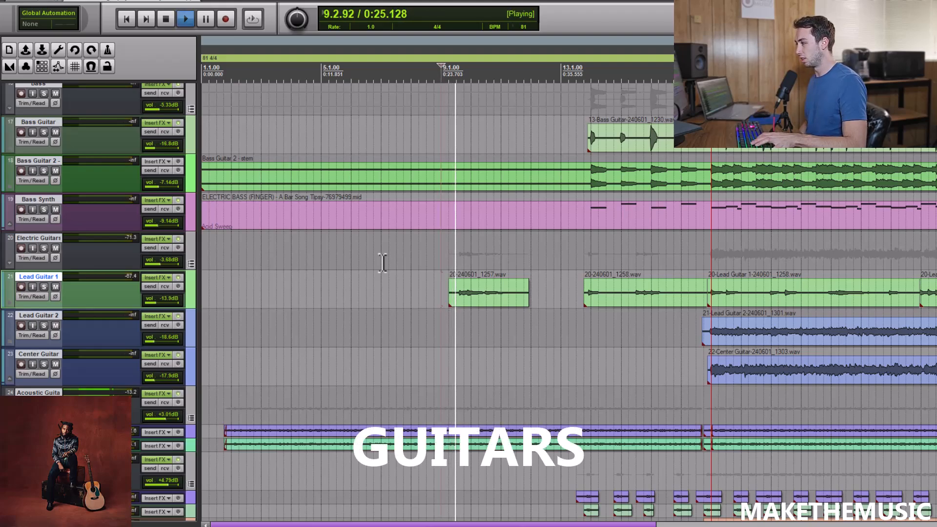
pyautogui.press('space')
# Solo Lead Guitar 1, listen to its first clip from 9.2.00, and stop playback.
pyautogui.click(44, 286)
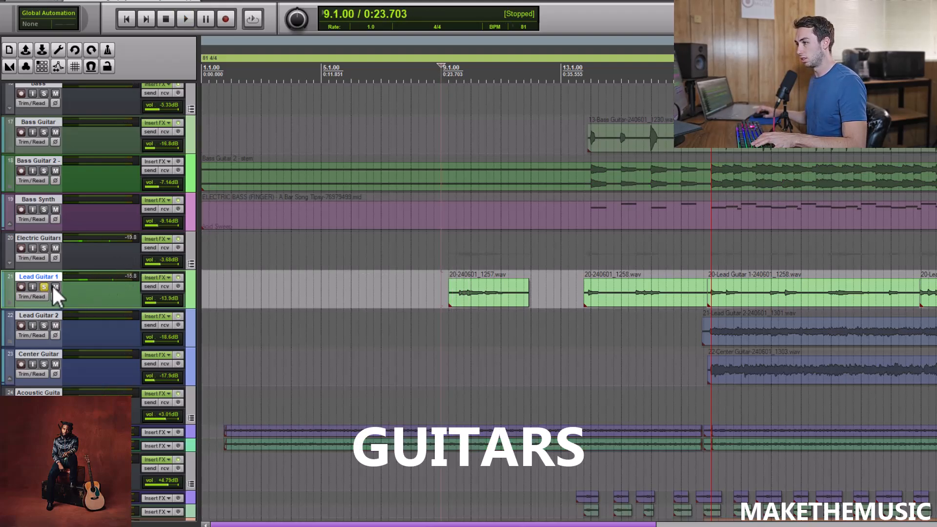
pyautogui.click(448, 249)
pyautogui.scroll(3, 450, 248)
pyautogui.press('space')
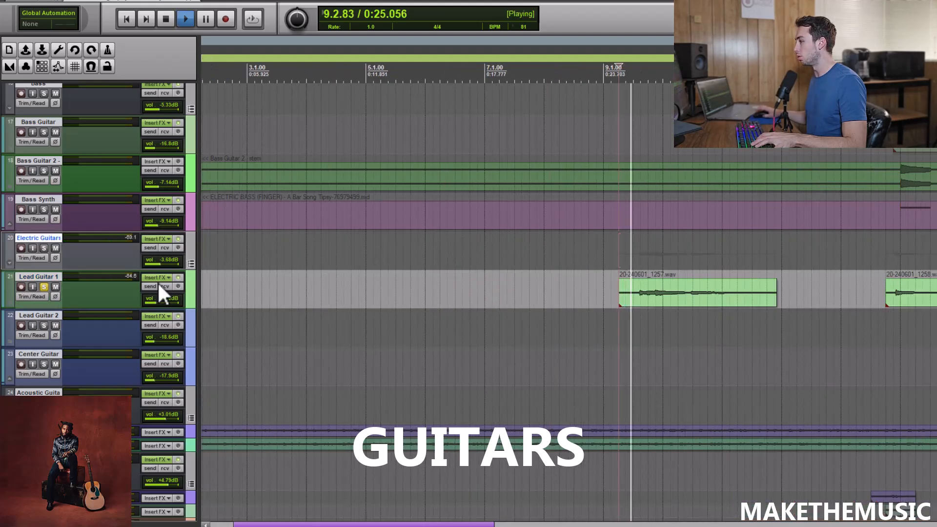
pyautogui.press('space')
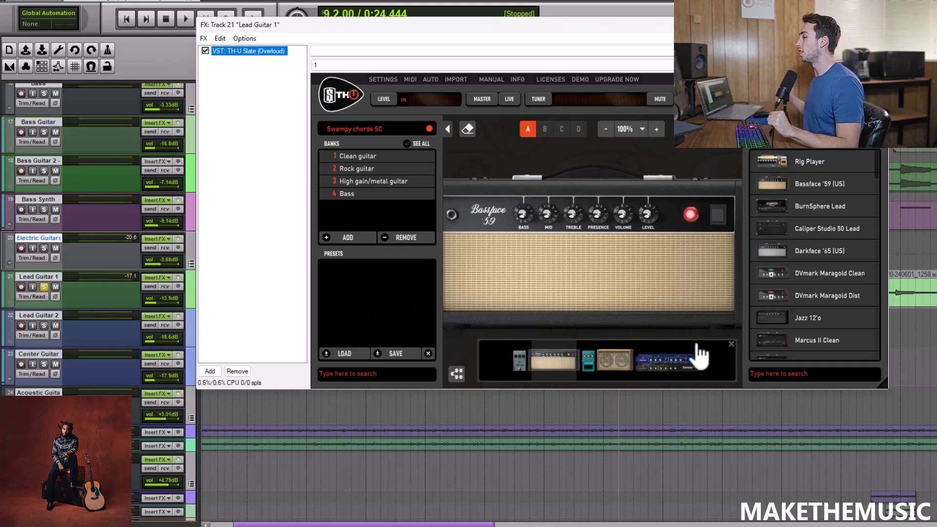
# Review the AmpTrem pedal, cabinet and rack unit in Lead Guitar 1's TH-U Slate chain, and close the effects window.
pyautogui.click(589, 361)
pyautogui.click(613, 364)
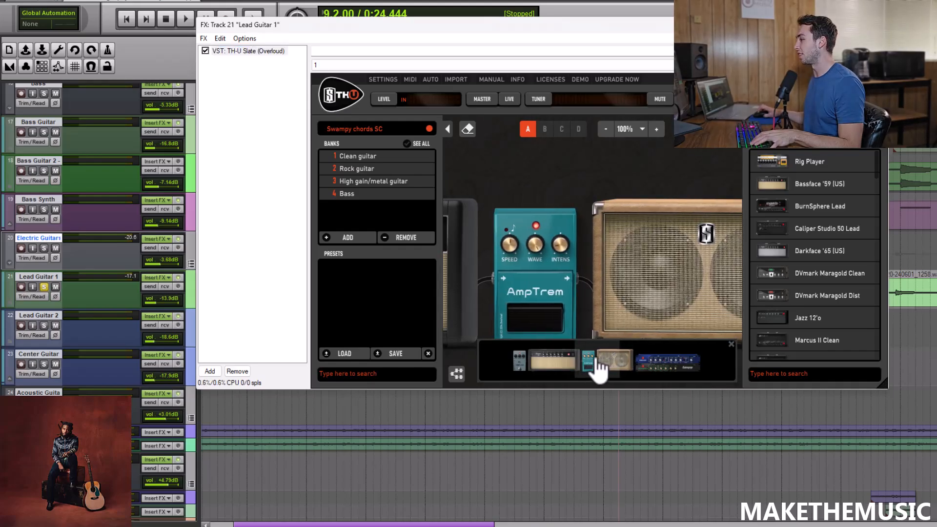
pyautogui.click(650, 366)
pyautogui.click(877, 24)
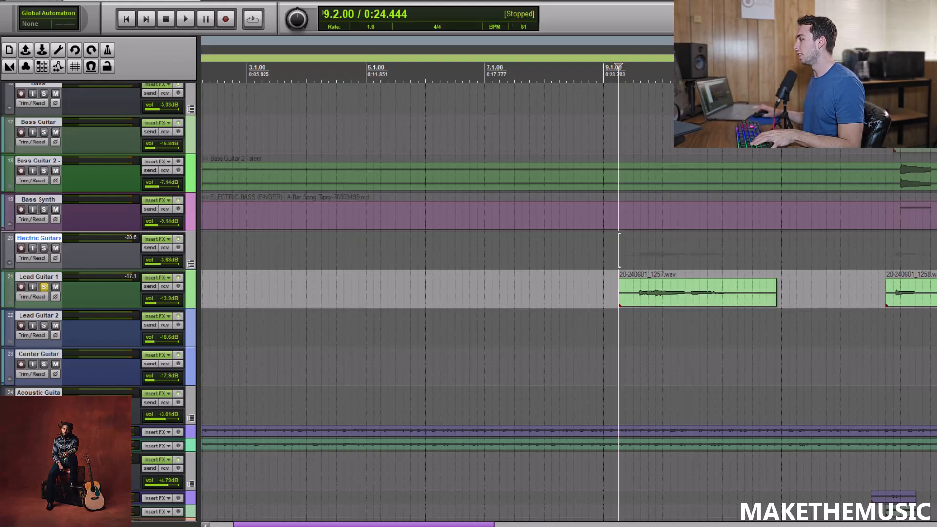
# Replay the soloed Lead Guitar 1 from 9.2.00 and stop playback.
pyautogui.press('space')
pyautogui.hotkey('ctrl', '[')
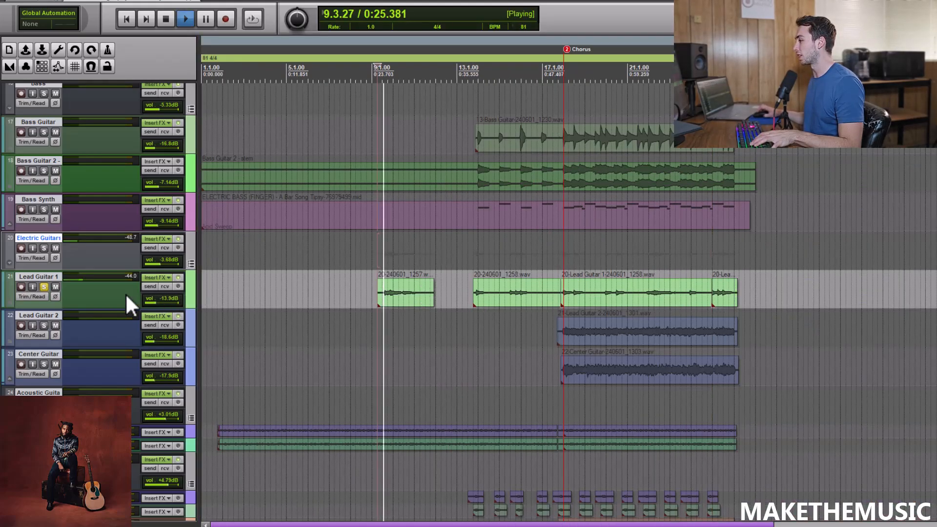
pyautogui.press('space')
# Replace the Lead Guitar 1 solo with Lead Guitar 2 and Center Guitar, listen from the Chorus at 18.1.00, and stop.
pyautogui.click(43, 287)
pyautogui.click(43, 326)
pyautogui.click(44, 364)
pyautogui.click(567, 384)
pyautogui.hotkey('ctrl', ']')
pyautogui.press('space')
pyautogui.hotkey('ctrl', '[')
pyautogui.press('space')
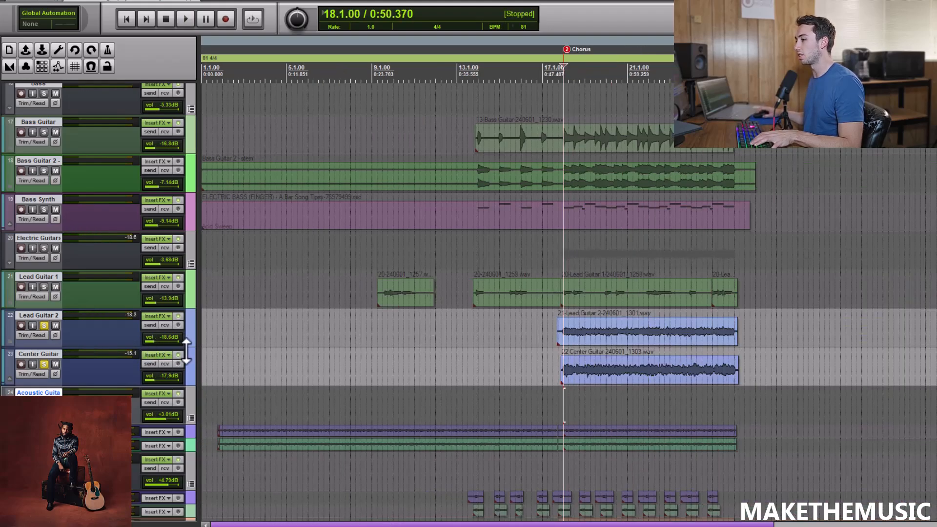
# Enlarge the Lead Guitar 2 track, unsolo Center Guitar, and listen to Lead Guitar 2 alone from 18.1.00.
pyautogui.moveTo(186, 348); pyautogui.dragTo(106, 363)
pyautogui.click(44, 381)
pyautogui.press('space')
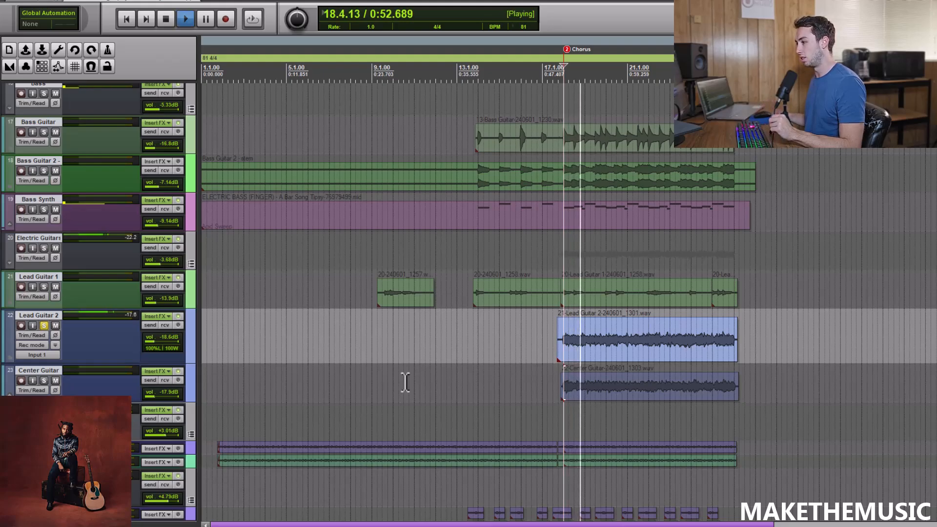
pyautogui.press('space')
# Switch the solo from Lead Guitar 2 to Center Guitar and play it from 18.1.00.
pyautogui.click(44, 381)
pyautogui.click(44, 325)
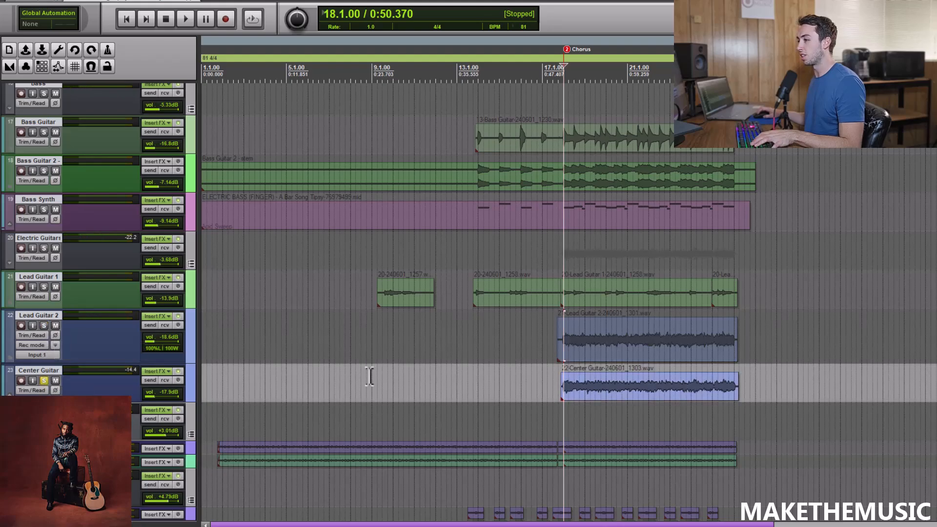
pyautogui.press('space')
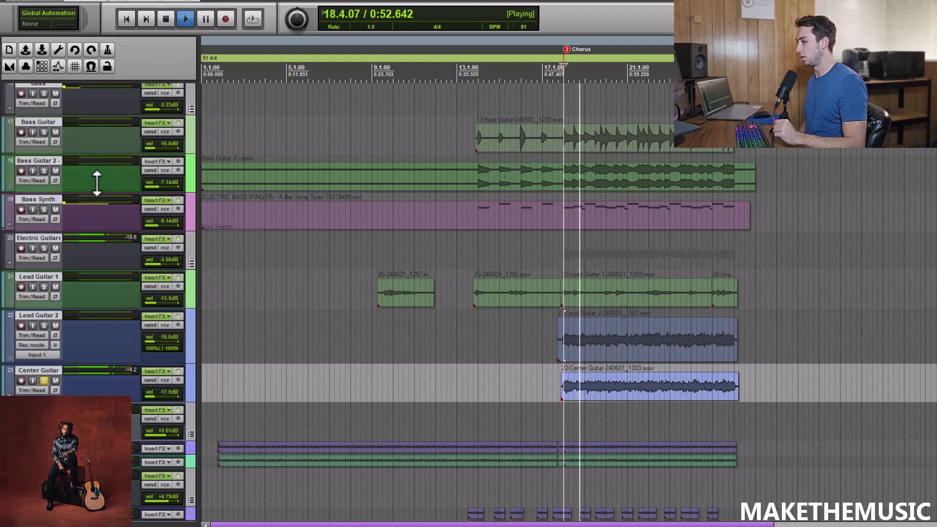
# Move the solo to the Electric Guitars group, stop playback after listening, and review the group's ReaEQ high-pass and low-pass curve.
pyautogui.click(43, 247)
pyautogui.click(44, 381)
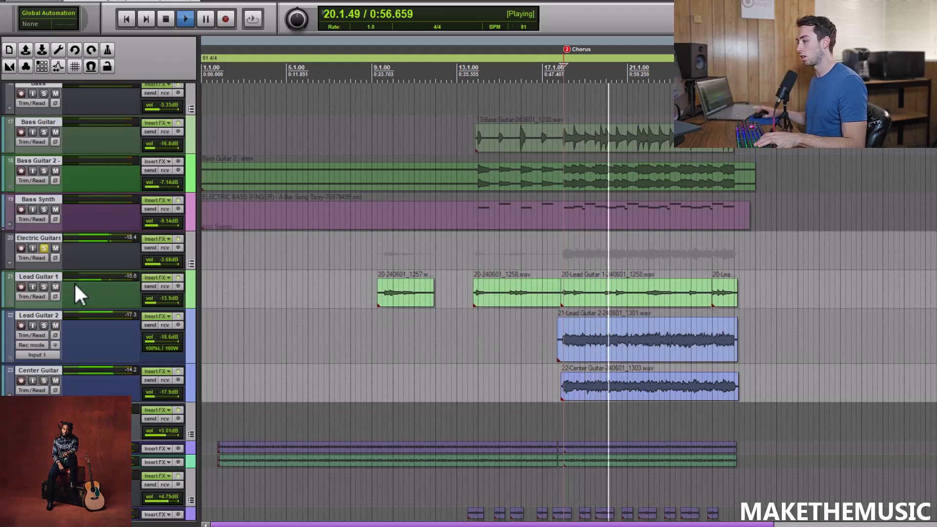
pyautogui.press('space')
pyautogui.click(153, 238)
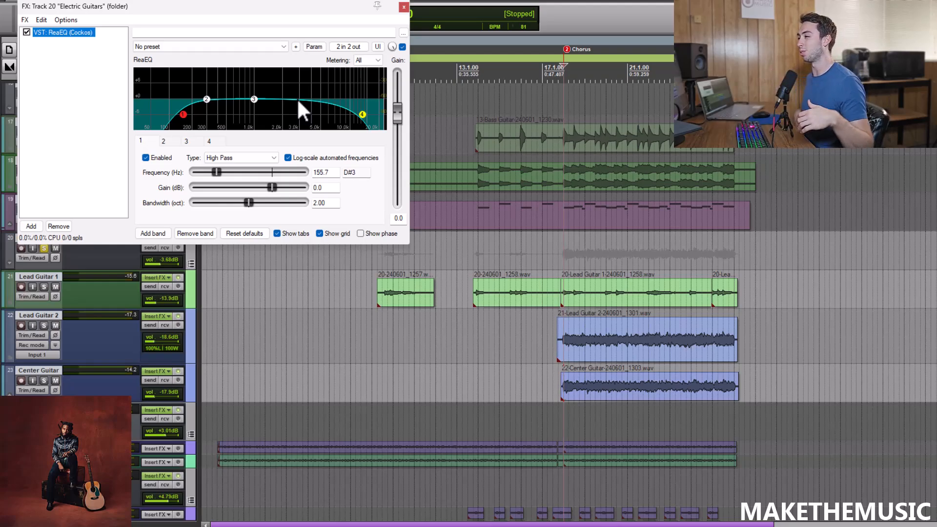
pyautogui.click(404, 6)
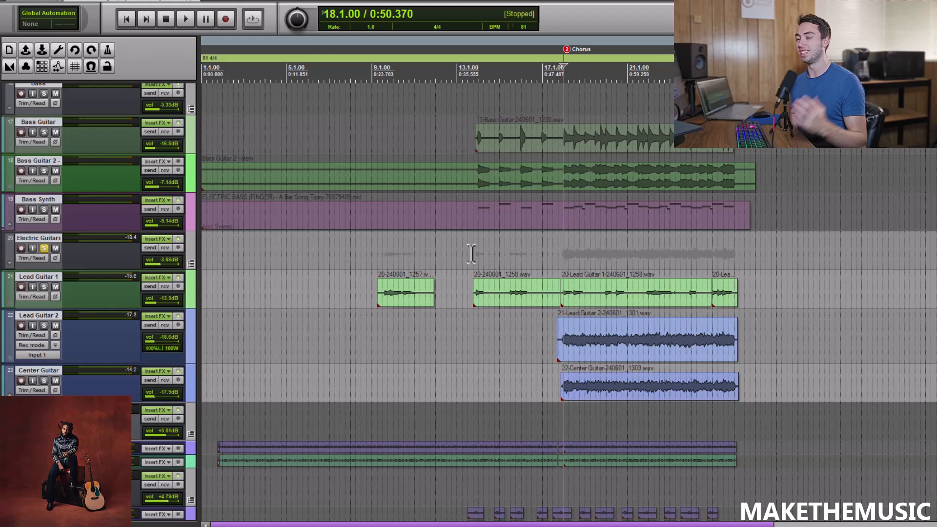
# Play the Electric Guitars group again from 18.1.00, stop playback, and unsolo the group.
pyautogui.press('space')
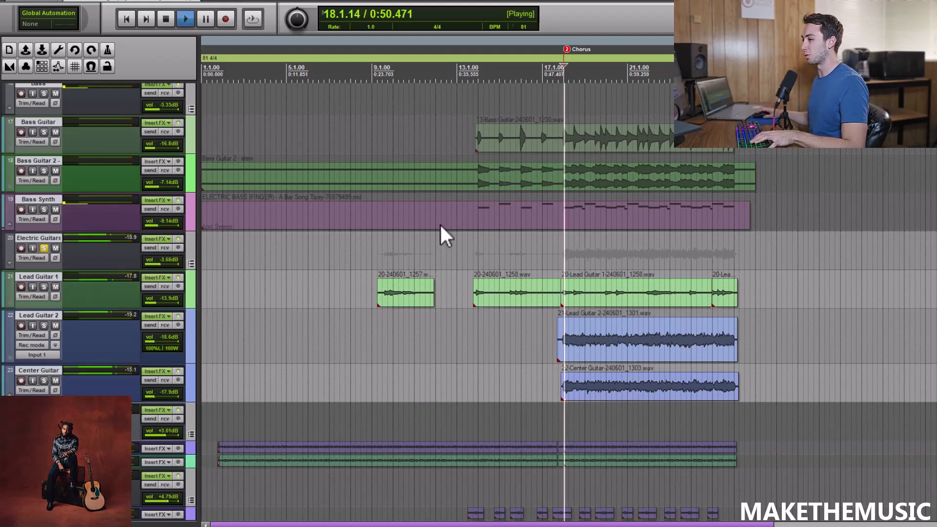
pyautogui.scroll(-1, 484, 203)
pyautogui.scroll(2, 371, 237)
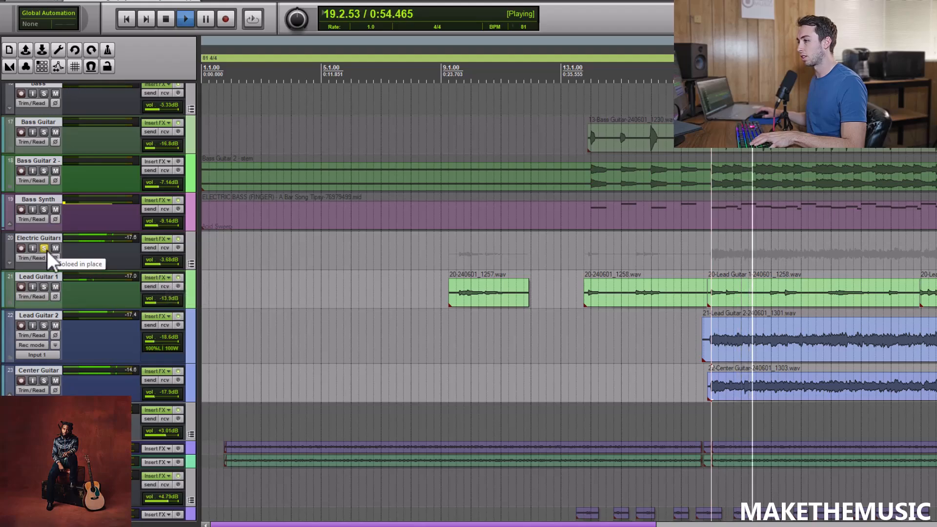
pyautogui.press('space')
pyautogui.click(44, 247)
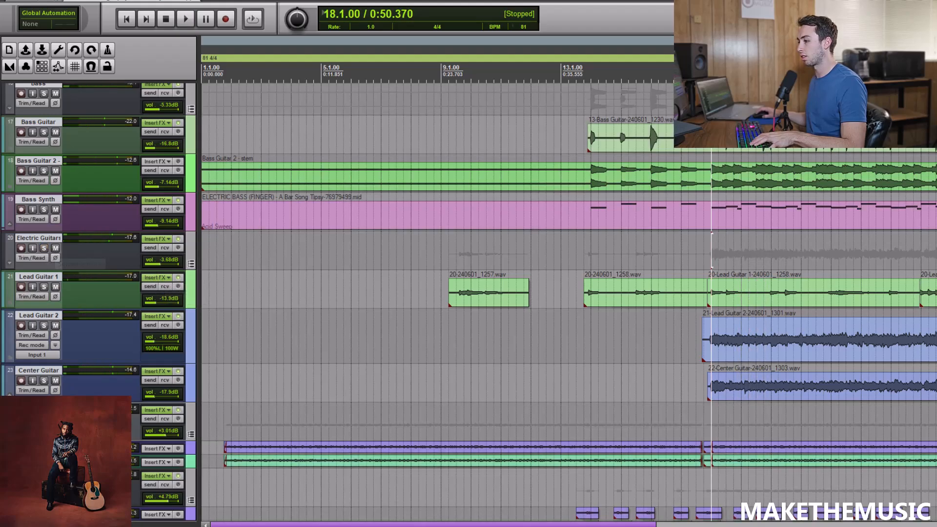
# Solo the Acoustic Guitars group and play it from 1.4.00, where the main acoustic parts begin.
pyautogui.scroll(-6, 50, 220)
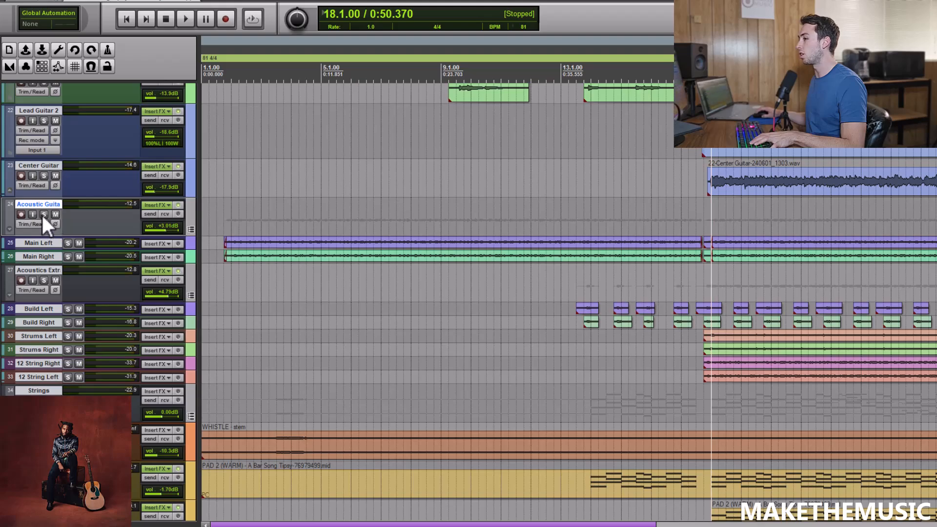
pyautogui.click(44, 215)
pyautogui.click(224, 213)
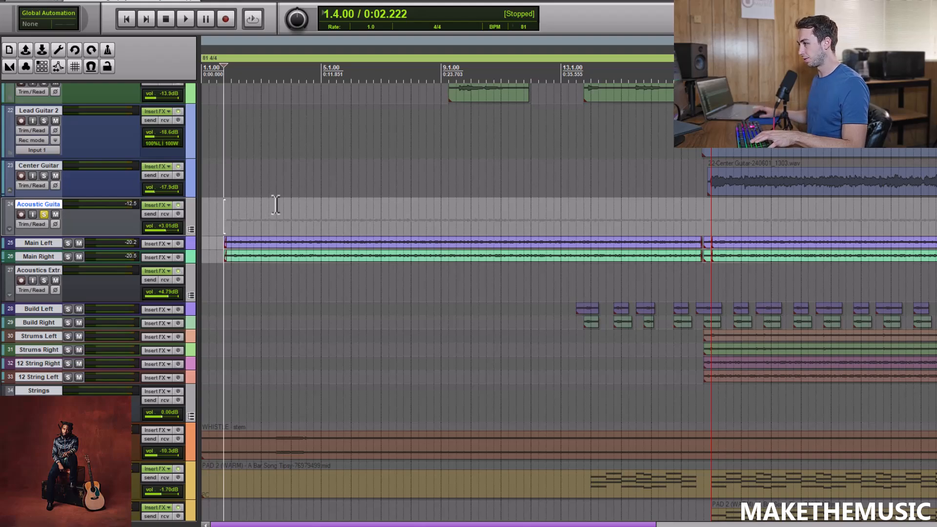
pyautogui.press('space')
pyautogui.press('space')
pyautogui.press('space')
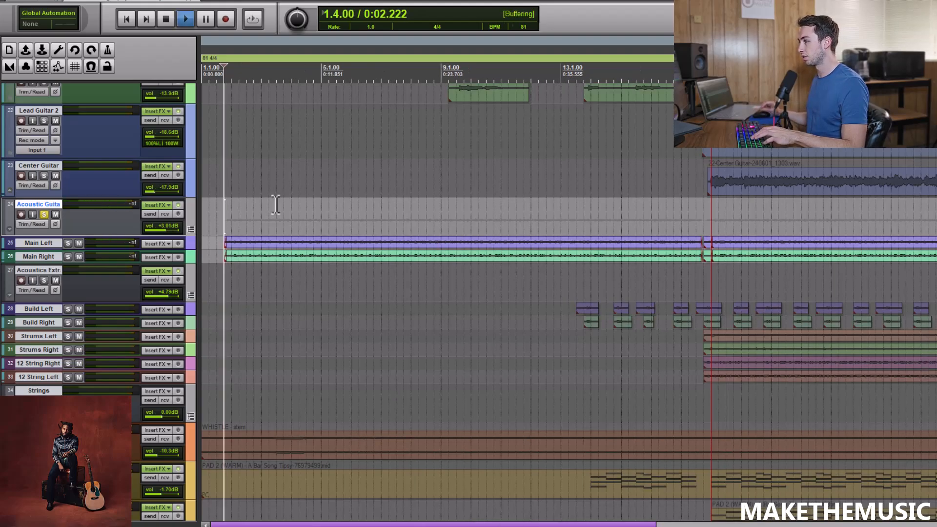
# Increase the height of the Acoustic Guitars group track during playback, and stop.
pyautogui.scroll(1, 276, 204)
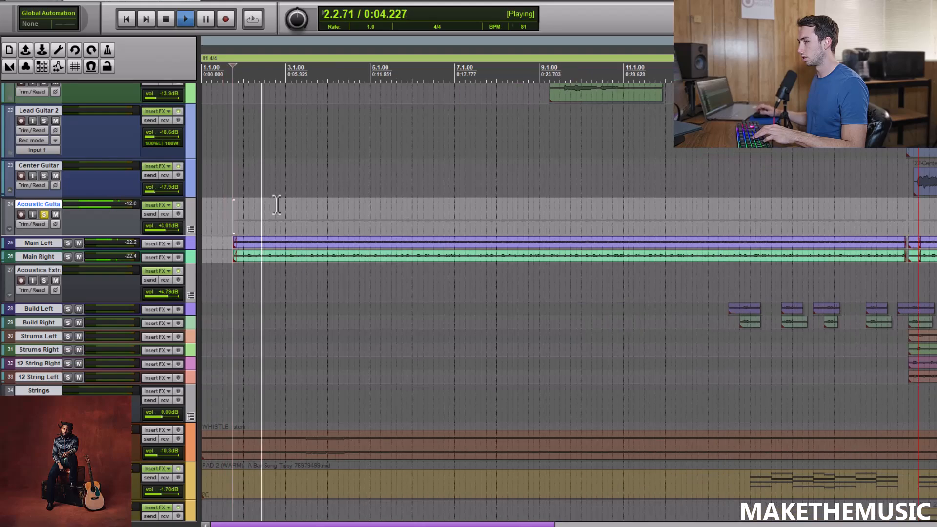
pyautogui.moveTo(130, 236); pyautogui.dragTo(152, 277)
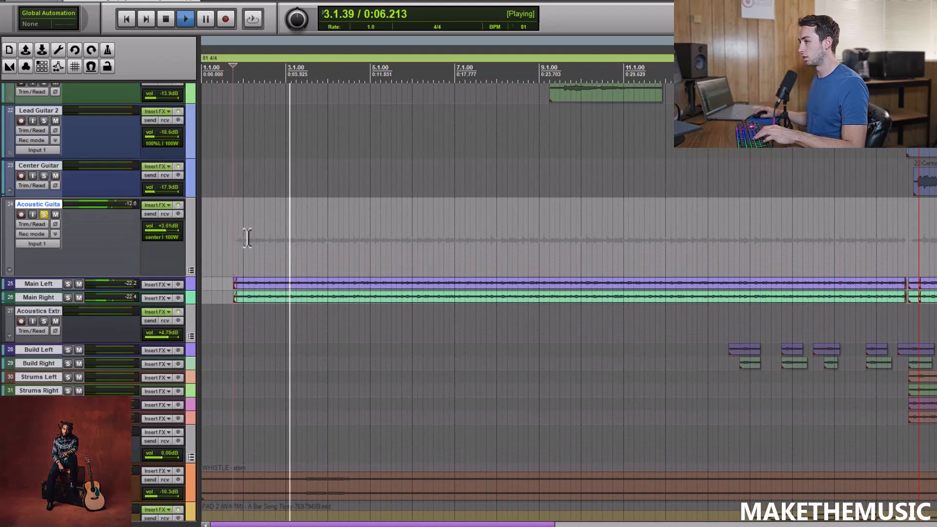
pyautogui.press('space')
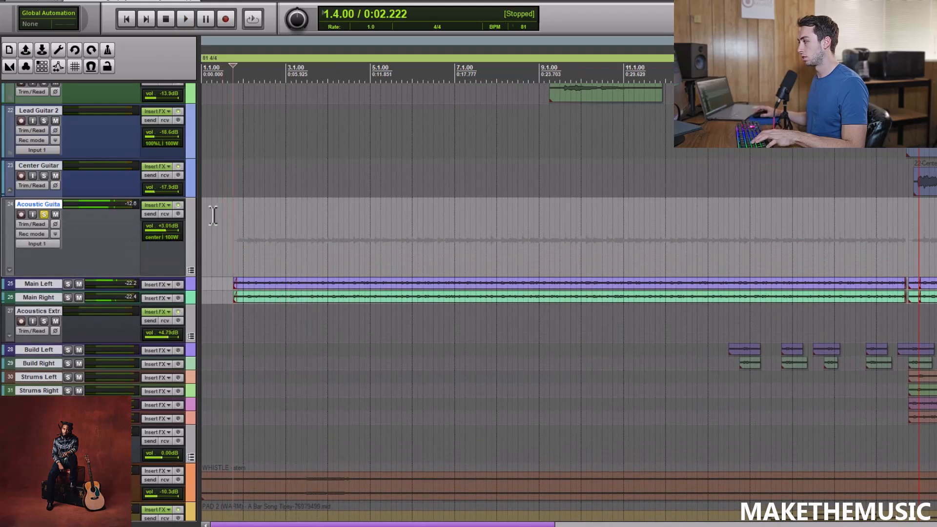
# Bypass the Acoustic Guitars group's effects, play from 1.4.00, re-enable the effects to compare, and stop playback.
pyautogui.click(178, 204)
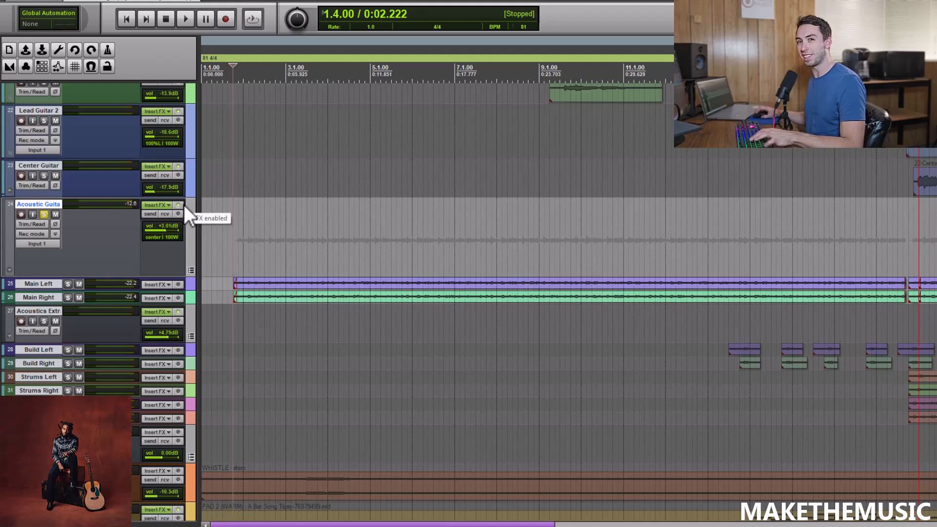
pyautogui.press('space')
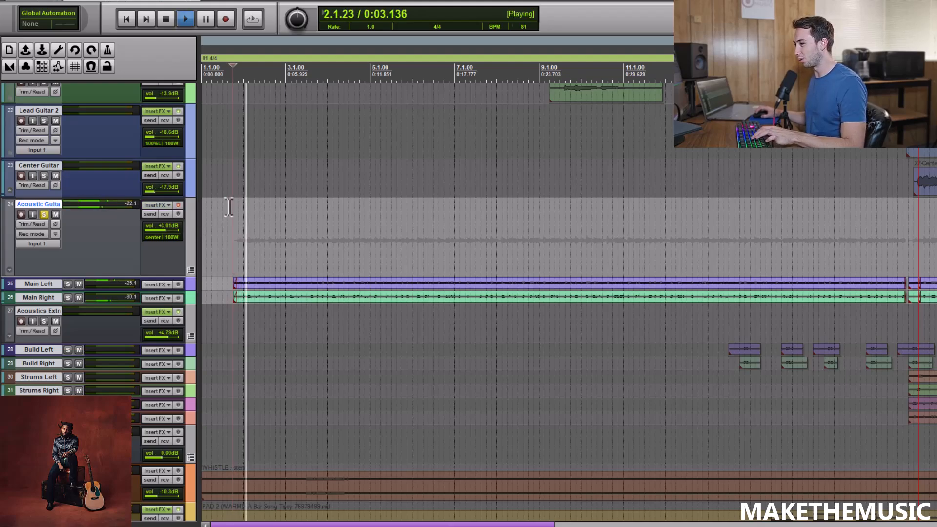
pyautogui.click(179, 205)
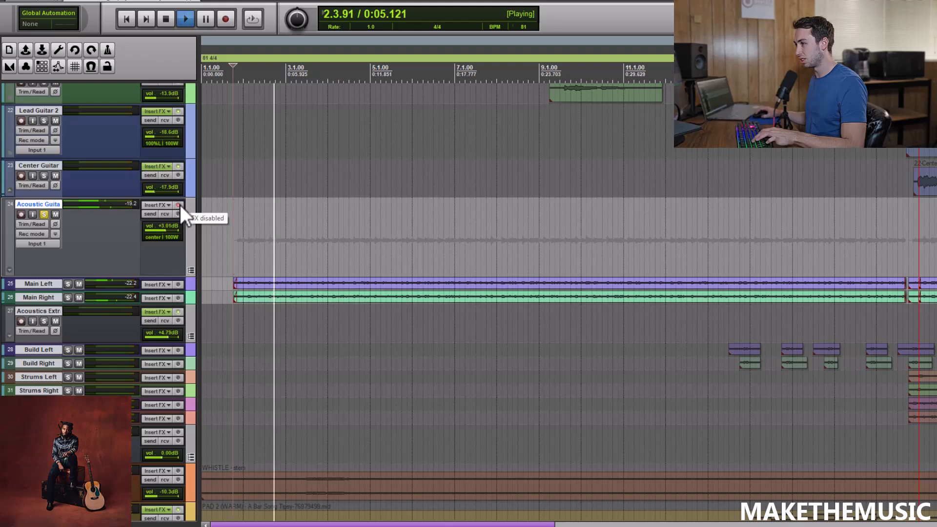
pyautogui.press('space')
# Review both Toneforge DI Match instances and the Virtual Mix Rack on the Acoustic Guitars group, and close the effects window.
pyautogui.click(164, 204)
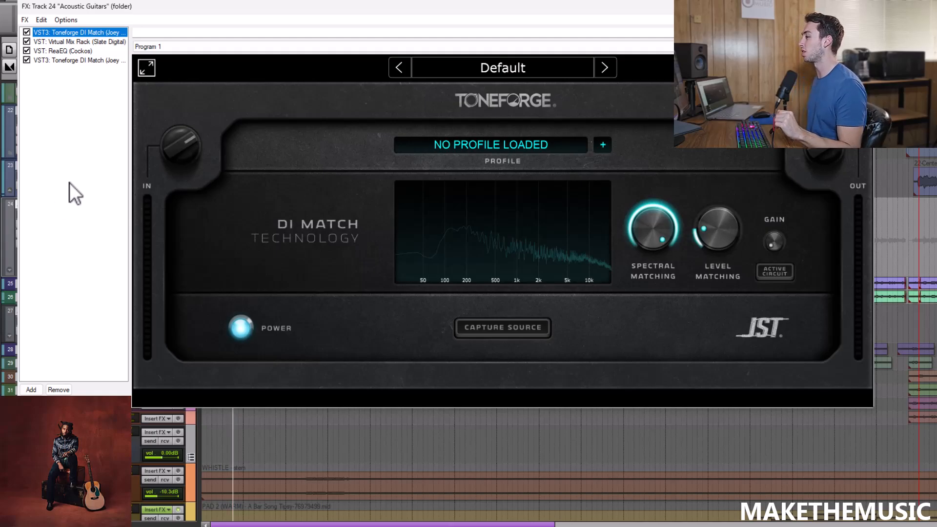
pyautogui.click(103, 62)
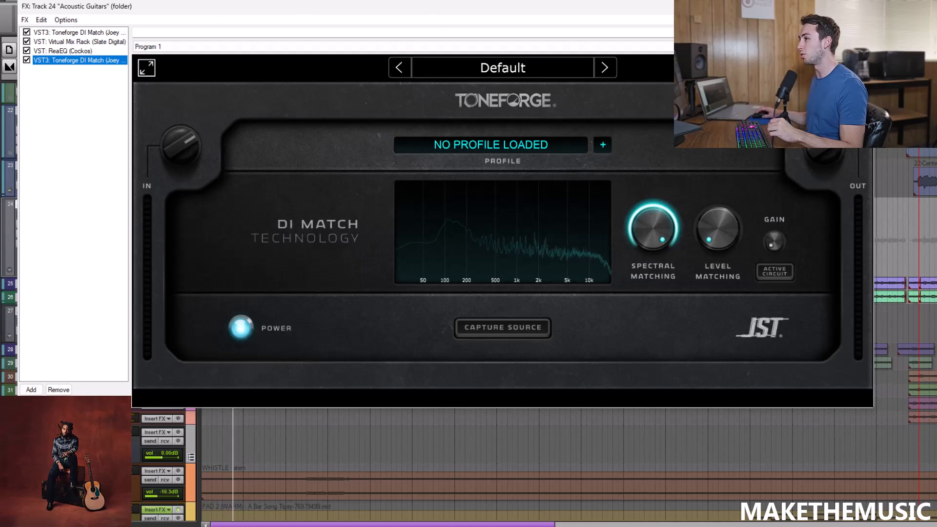
pyautogui.click(78, 51)
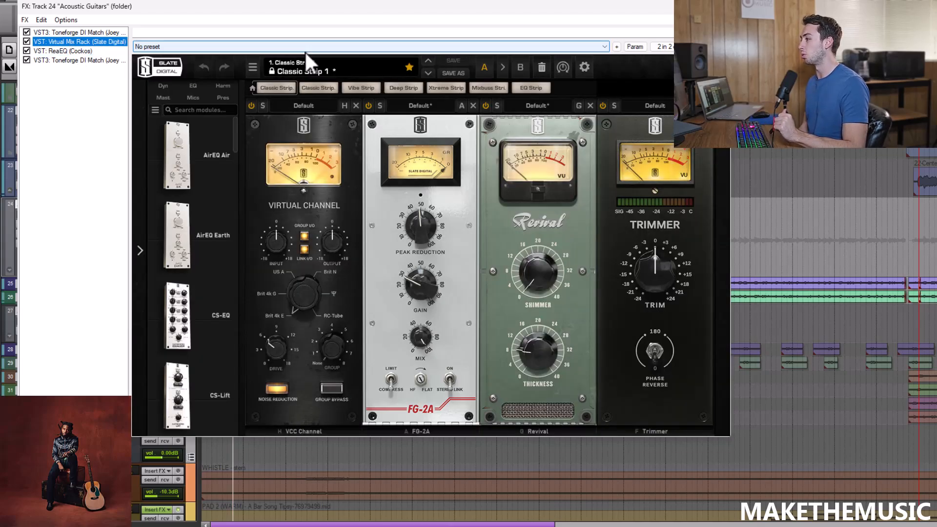
pyautogui.click(719, 7)
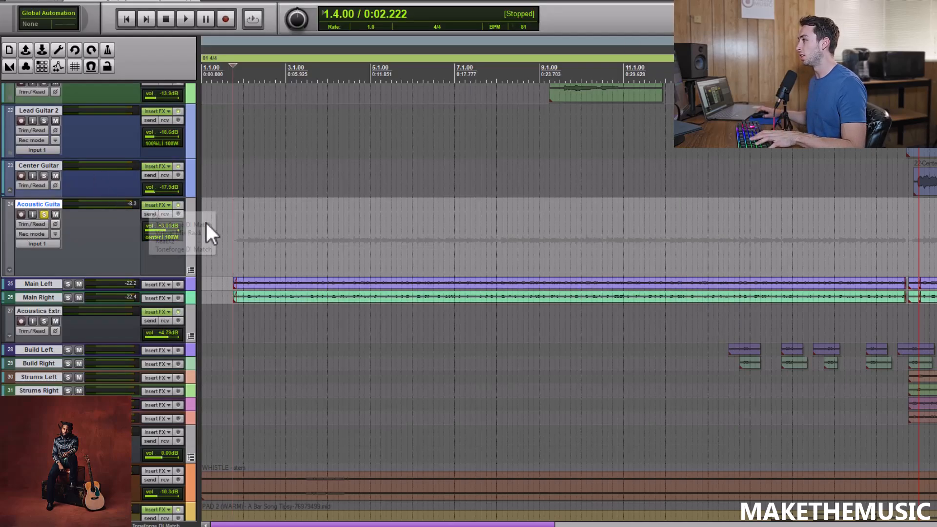
# Play the Acoustic Guitars group from 1.4.00, unsolo it to hear it in the full mix, and stop playback.
pyautogui.press('space')
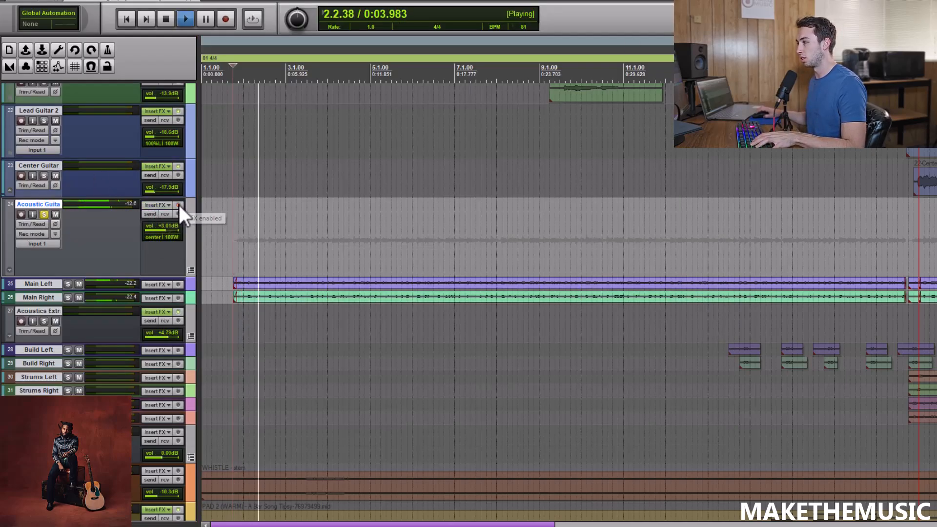
pyautogui.scroll(-2, 274, 201)
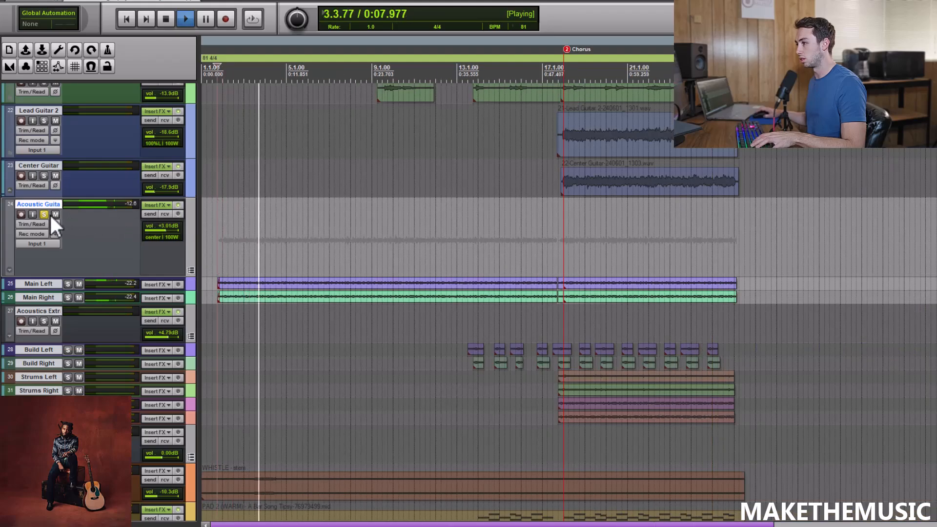
pyautogui.scroll(2, 346, 208)
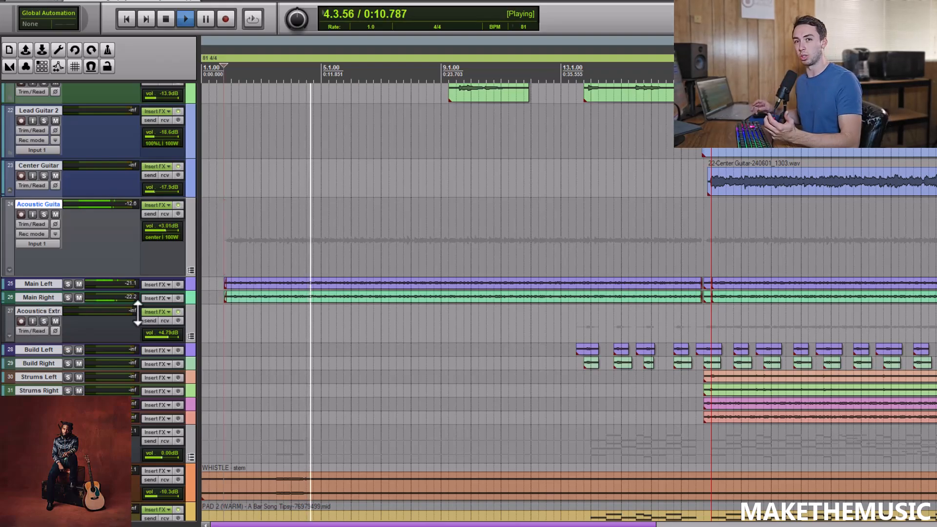
pyautogui.press('space')
# Solo the Acoustics Extra group, play it from 13.4.00 where the build parts begin, and stop.
pyautogui.click(44, 321)
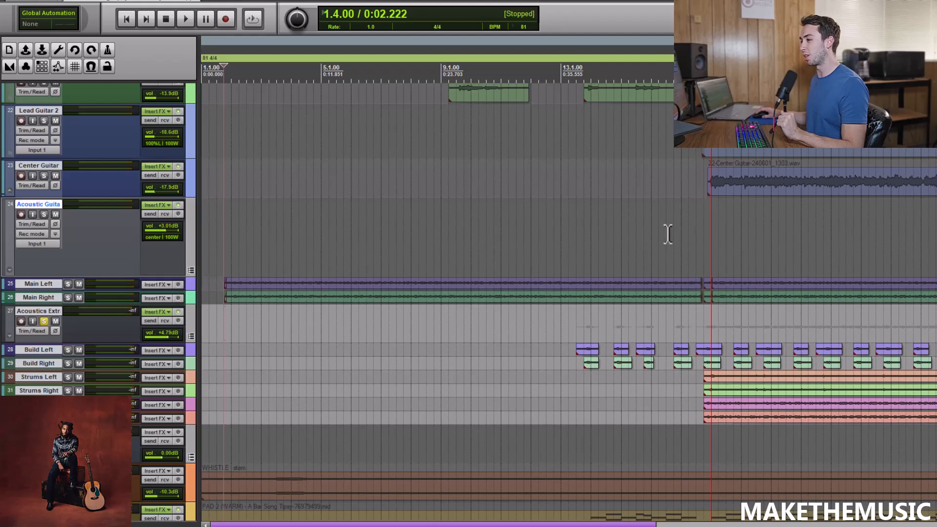
pyautogui.click(591, 249)
pyautogui.scroll(4, 590, 249)
pyautogui.click(605, 222)
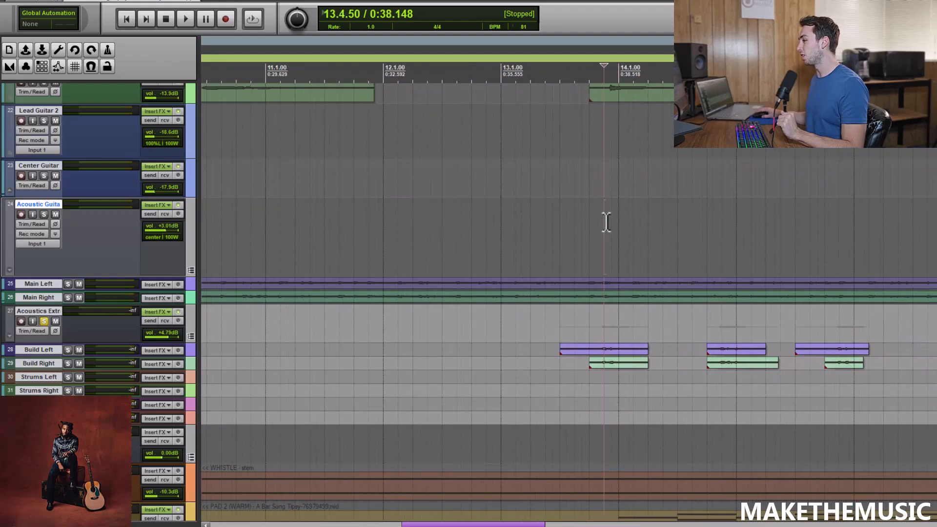
pyautogui.click(586, 222)
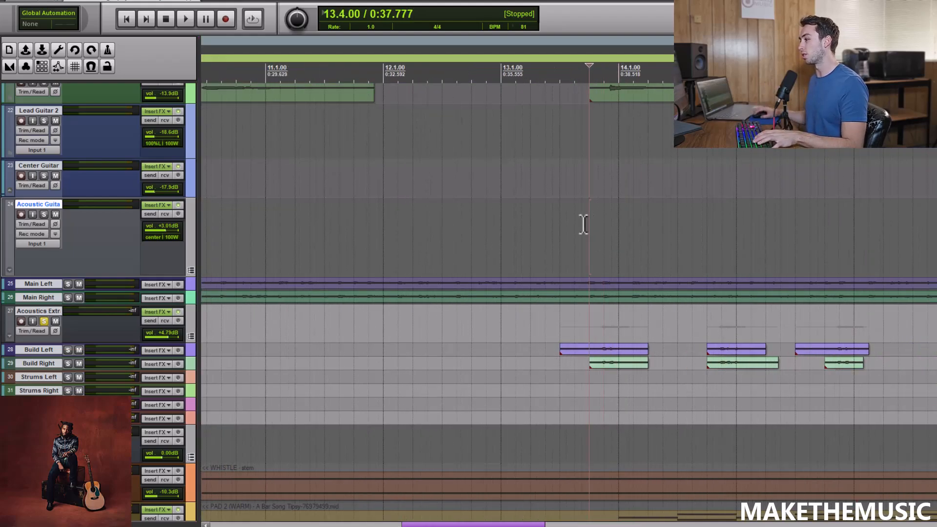
pyautogui.press('space')
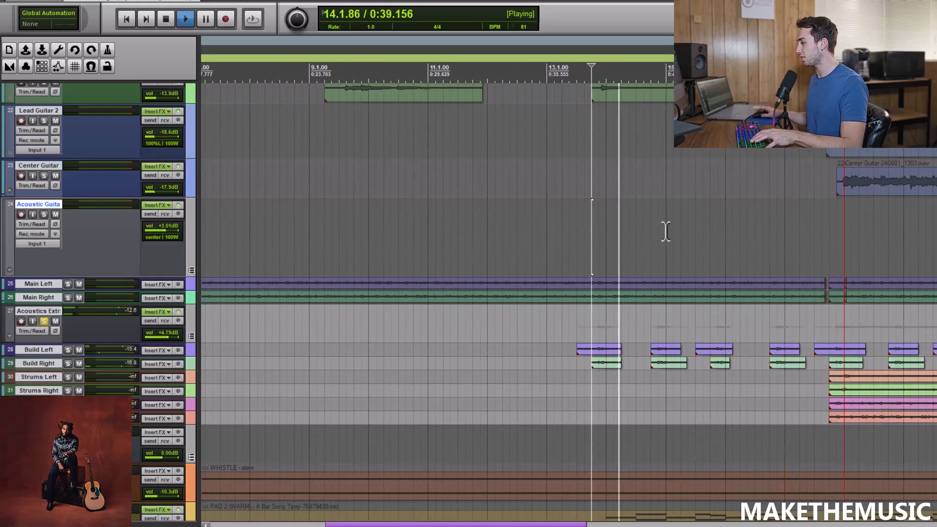
pyautogui.press('space')
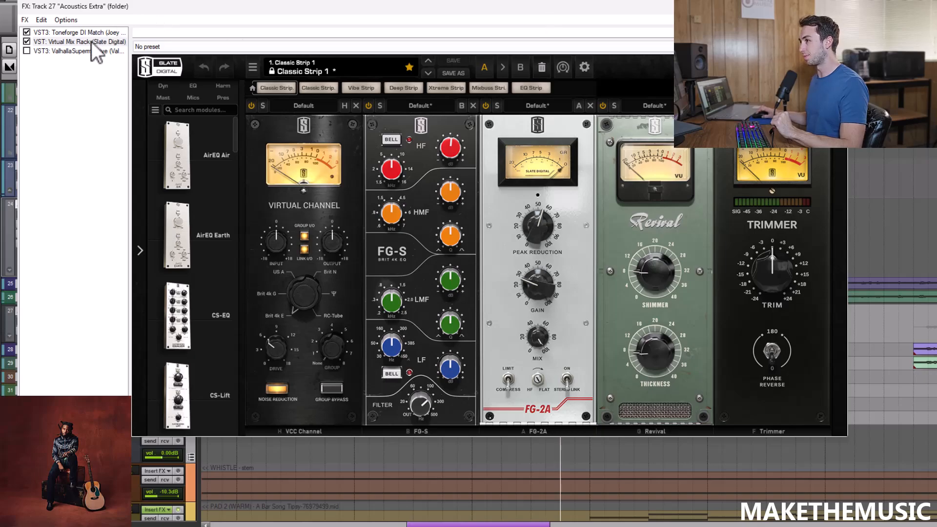
# Close the Acoustics Extra effects window, play the soloed group from 17.3.50 just before the chorus, and stop.
pyautogui.click(836, 6)
pyautogui.scroll(-2, 858, 300)
pyautogui.click(846, 243)
pyautogui.scroll(-1, 843, 239)
pyautogui.scroll(1, 842, 239)
pyautogui.press('space')
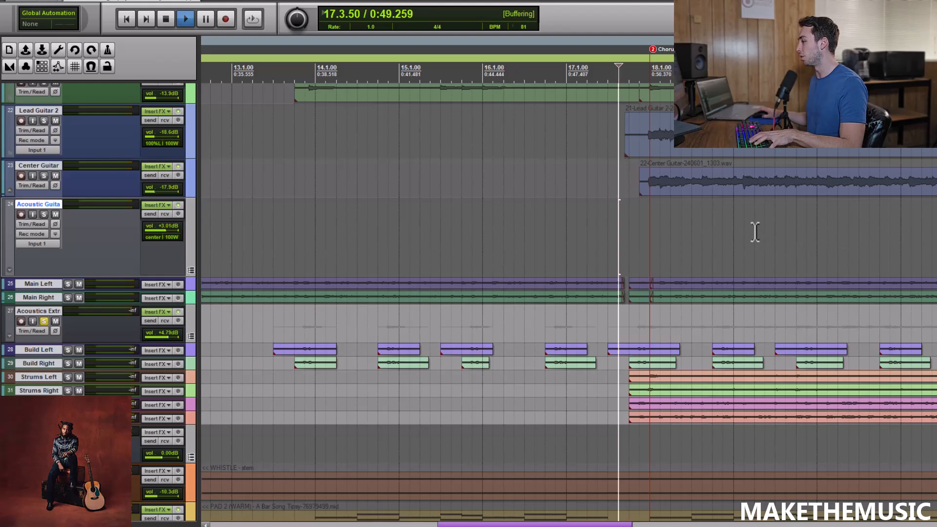
pyautogui.press('space')
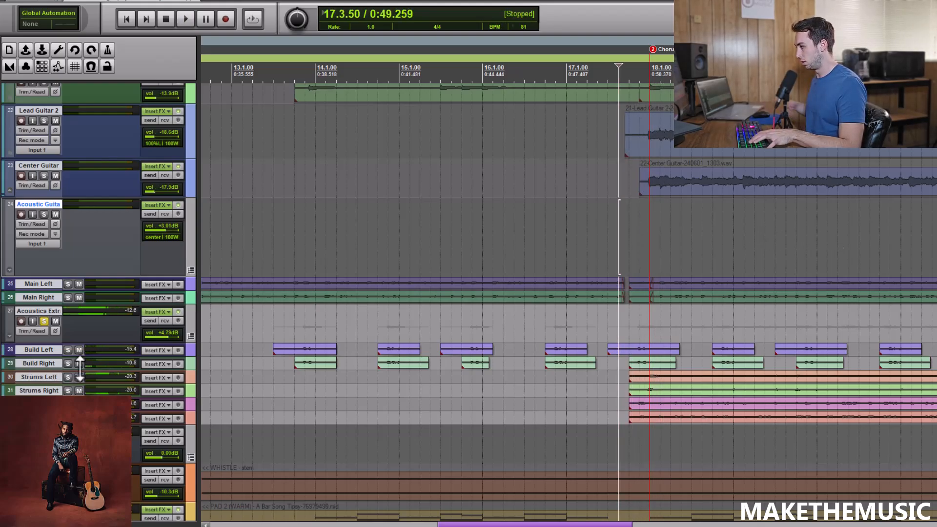
# Solo Strums Left and Strums Right within Acoustics Extra, play them from 17.3.50 into the chorus, and stop.
pyautogui.click(68, 378)
pyautogui.click(68, 391)
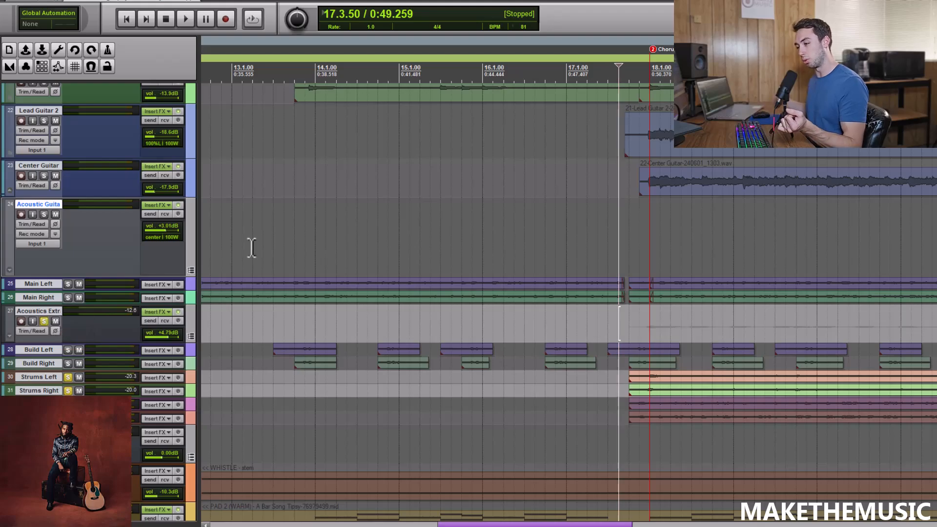
pyautogui.press('space')
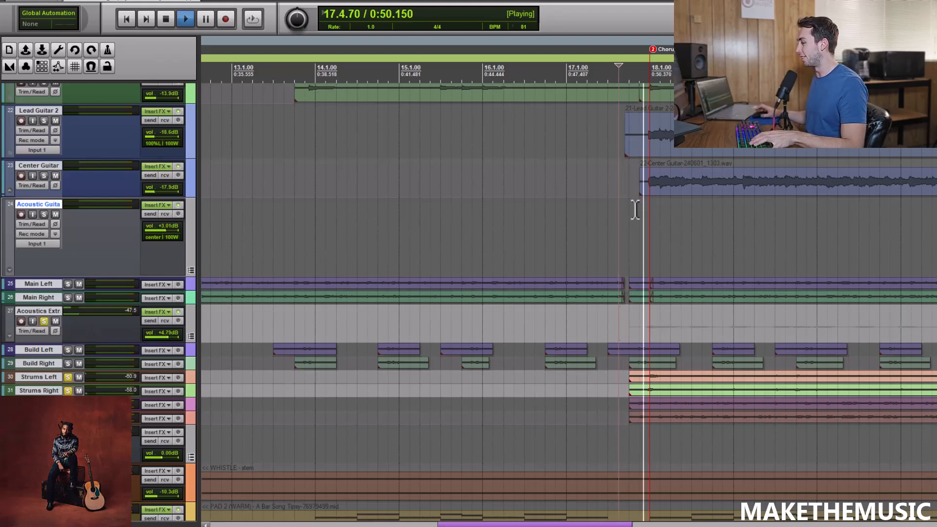
pyautogui.scroll(-2, 646, 213)
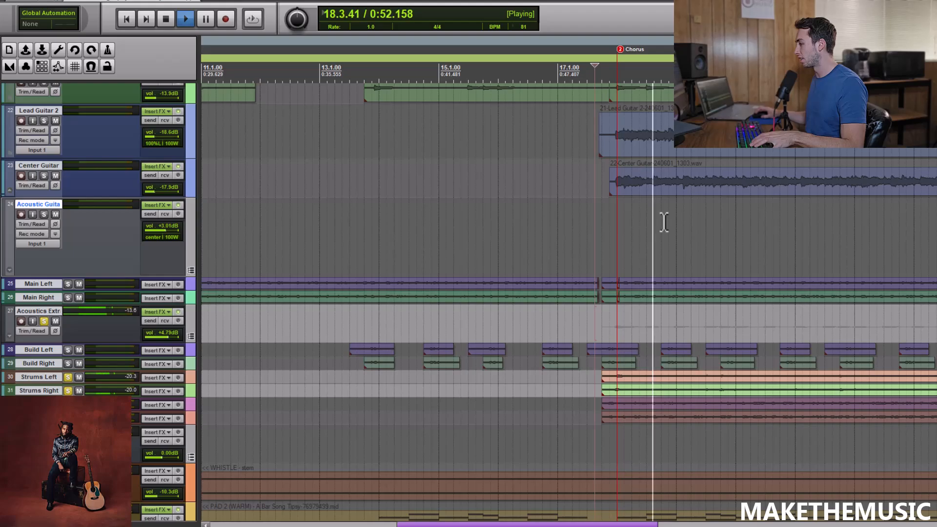
pyautogui.press('space')
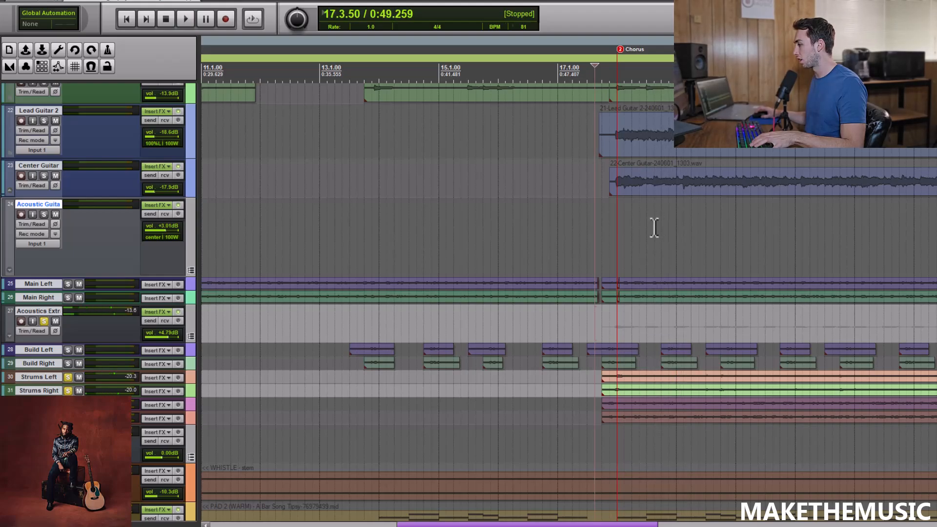
# Switch the solo from the strums to 12 String Right and 12 String Left, play them from 17.3.50, and stop.
pyautogui.click(69, 391)
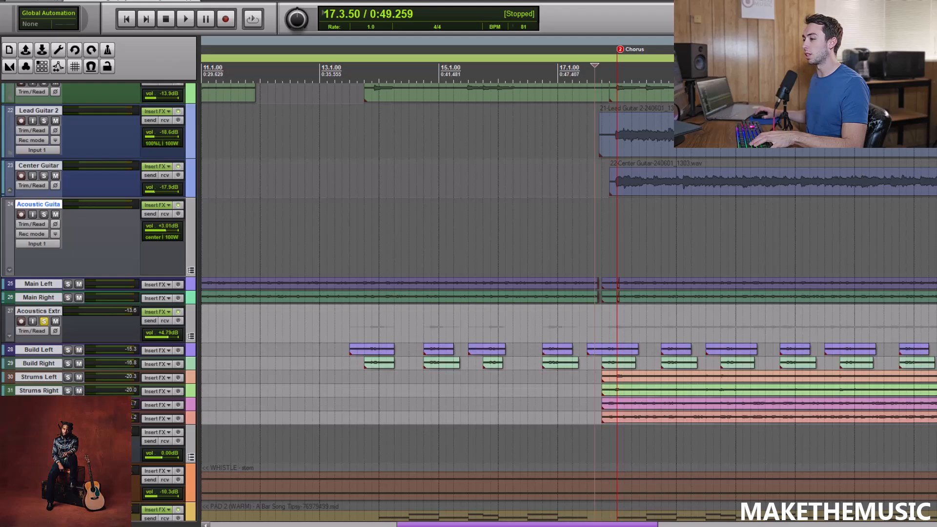
pyautogui.click(68, 404)
pyautogui.click(68, 419)
pyautogui.scroll(2, 613, 251)
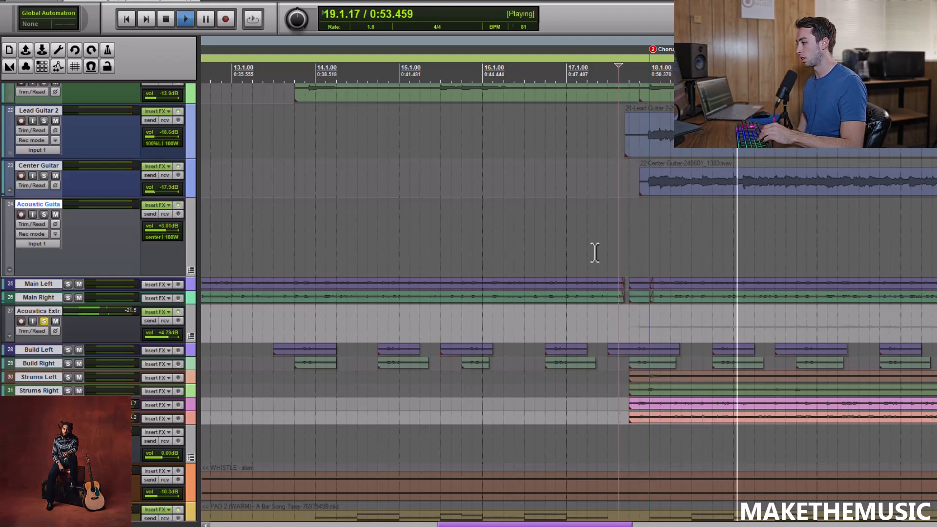
pyautogui.press('space')
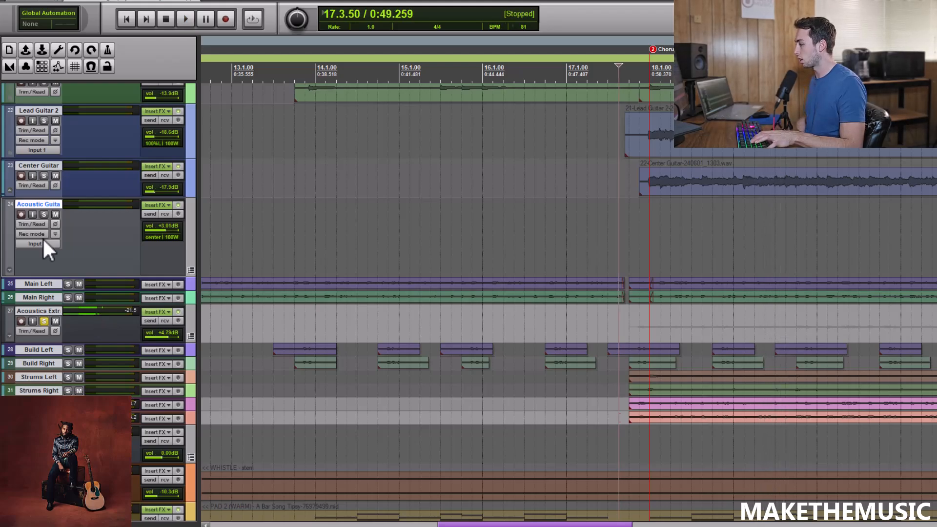
# Solo Acoustic Guitars alongside all of Acoustics Extra, play both groups together from 17.3.50, and stop.
pyautogui.click(45, 214)
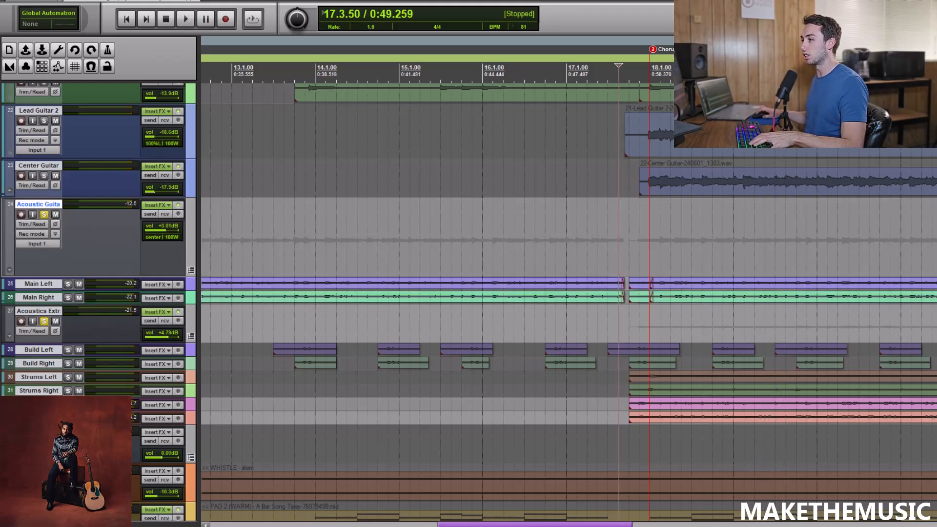
pyautogui.press('r')
pyautogui.press('space')
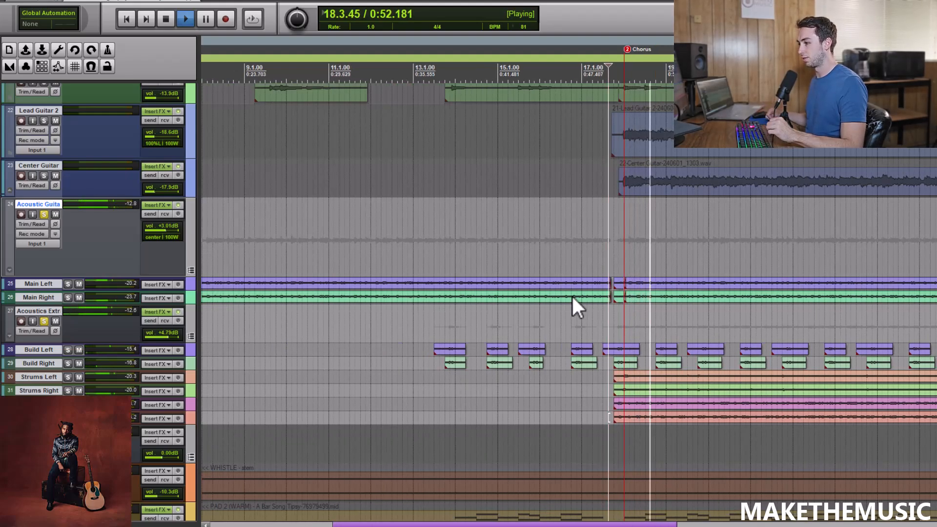
pyautogui.press('r')
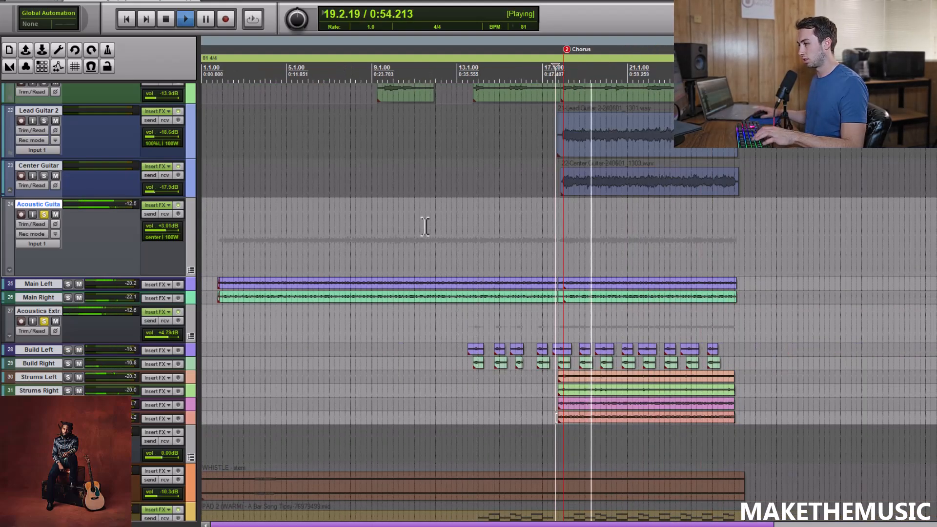
pyautogui.press('space')
# Unsolo both acoustic groups, play the full mix from 17.3.50 into the chorus, and stop.
pyautogui.click(44, 322)
pyautogui.click(44, 215)
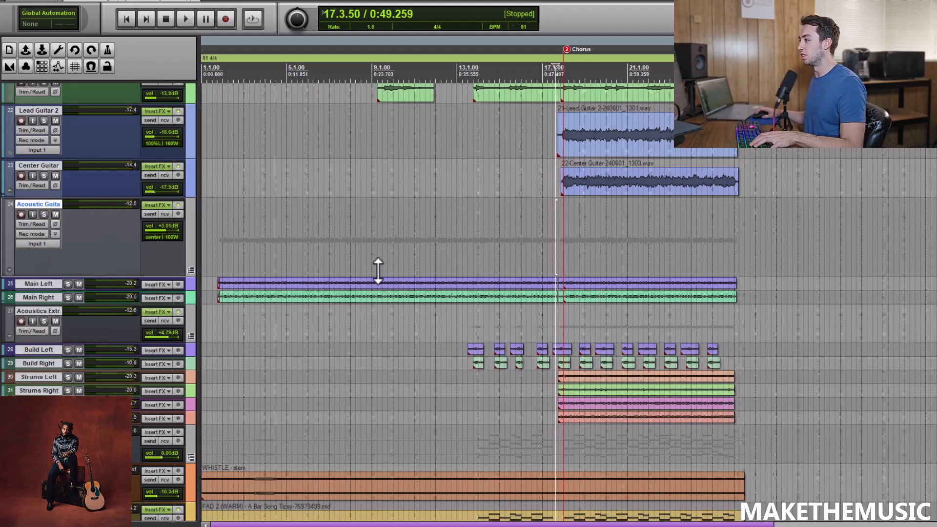
pyautogui.press('space')
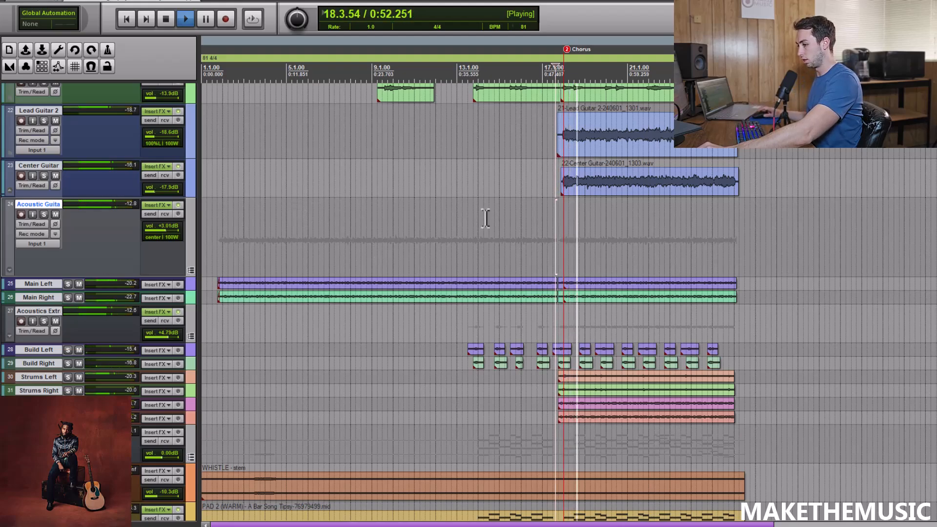
pyautogui.hotkey('ctrl', ']')
pyautogui.scroll(-2, 547, 206)
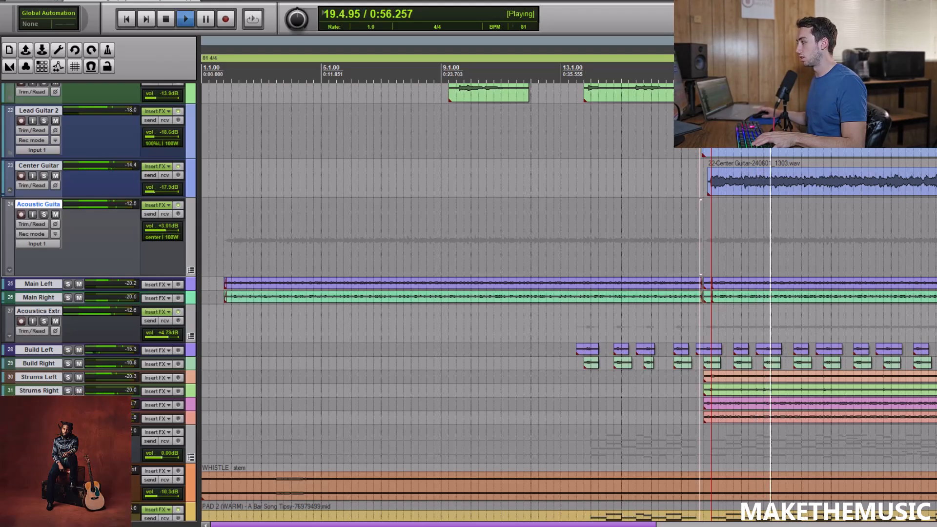
pyautogui.press('space')
# Solo the Strings group, play it from 3.2.00 to hear the whistle part, and stop.
pyautogui.scroll(-5, 780, 274)
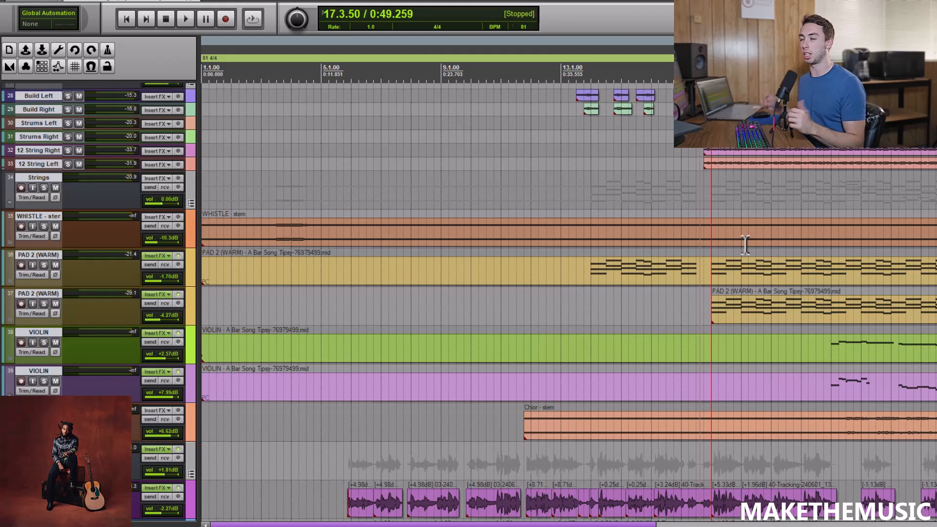
pyautogui.click(42, 179)
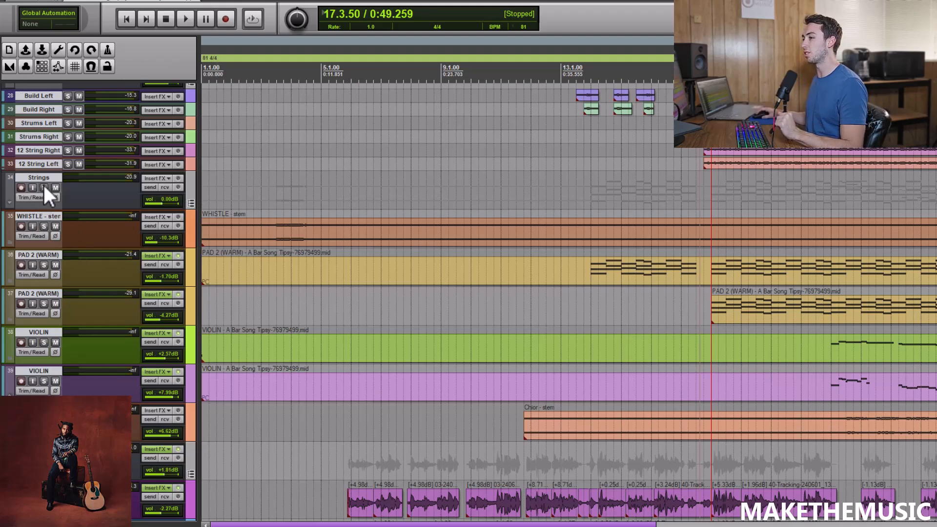
pyautogui.click(44, 188)
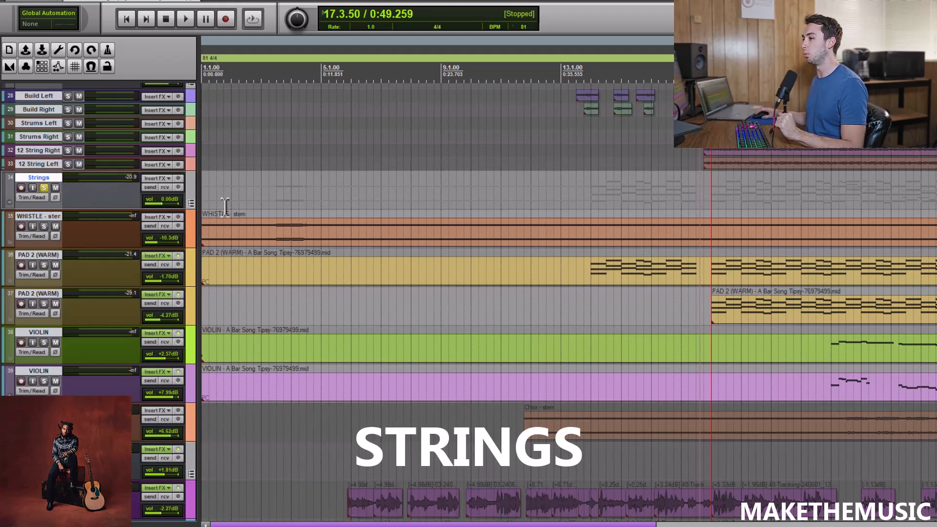
pyautogui.click(274, 208)
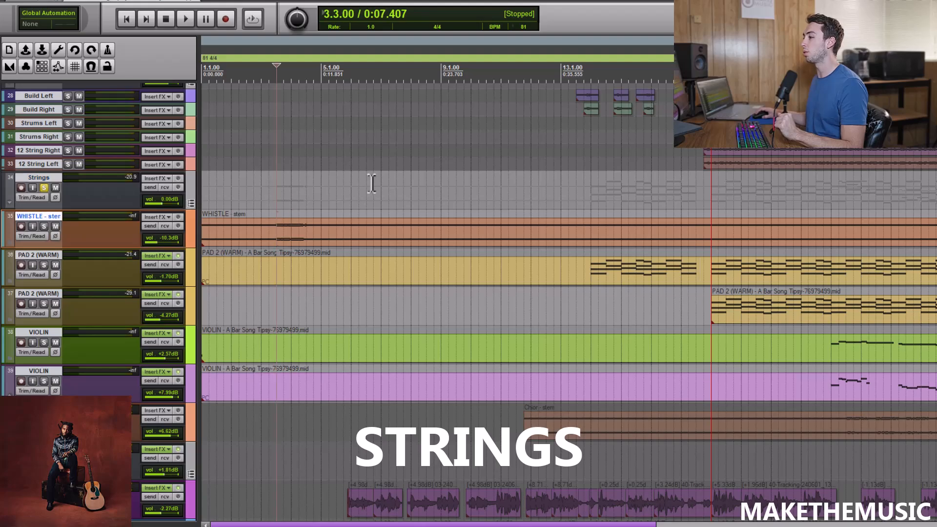
pyautogui.scroll(2, 373, 183)
pyautogui.click(332, 193)
pyautogui.scroll(1, 333, 194)
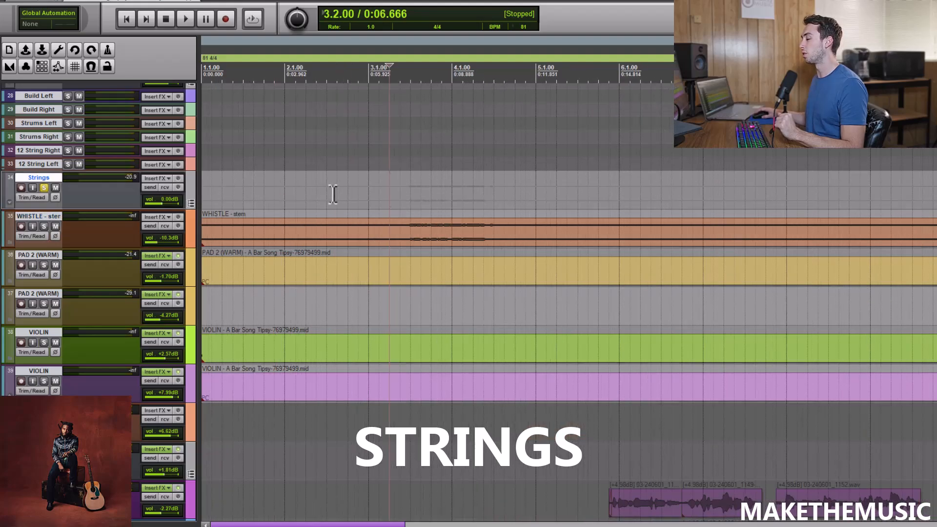
pyautogui.press('space')
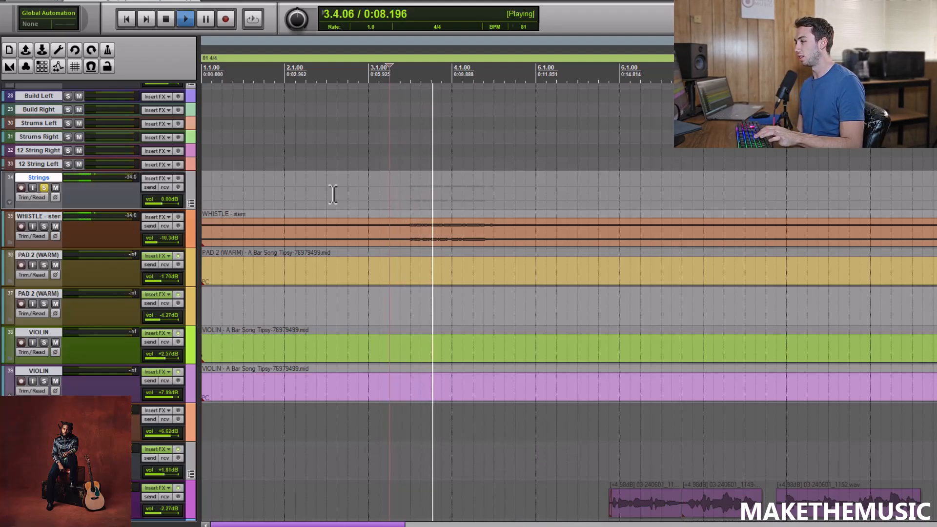
pyautogui.press('space')
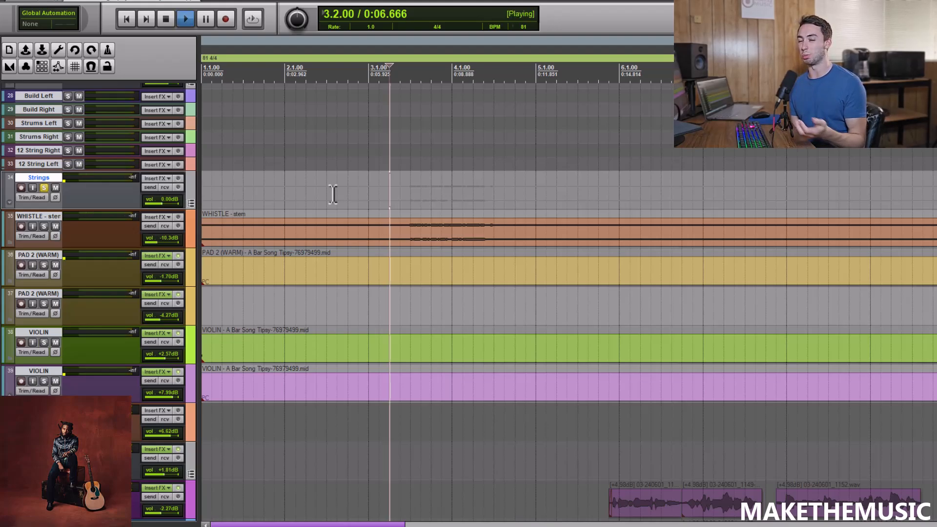
pyautogui.press('space')
# Unsolo the Strings group, play the whistle section in the full mix from 3.2.00, and stop.
pyautogui.click(44, 188)
pyautogui.press('space')
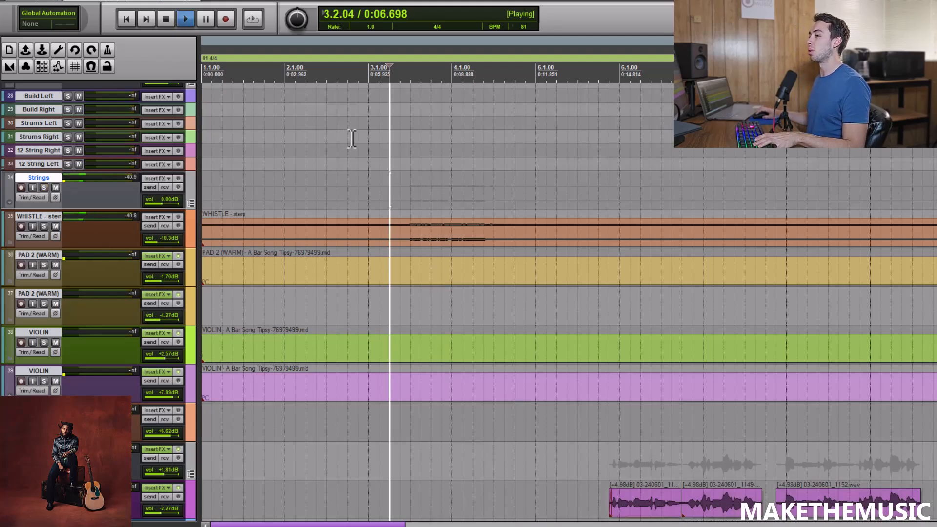
pyautogui.scroll(-4, 371, 207)
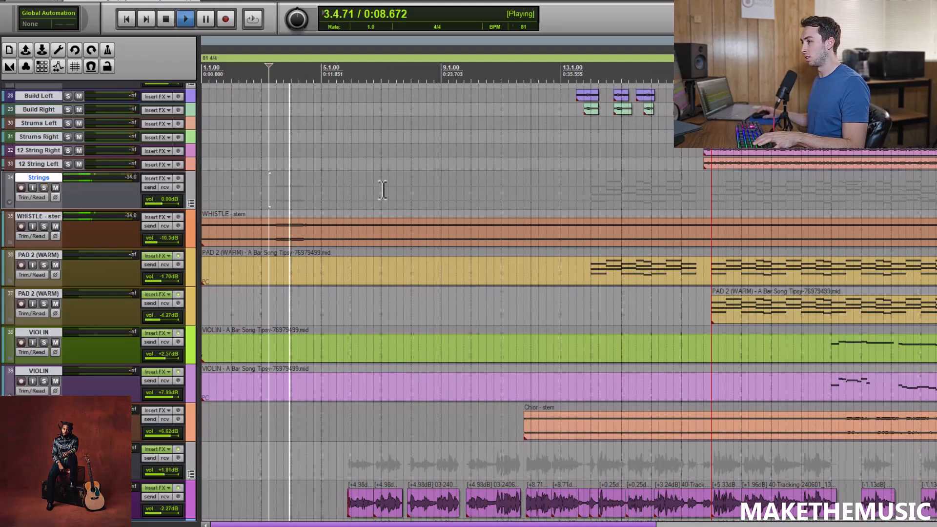
pyautogui.press('space')
# Solo the first PAD 2 (WARM) track, place the playhead at 14.1.00, and open its Xpand!2 instrument.
pyautogui.click(44, 265)
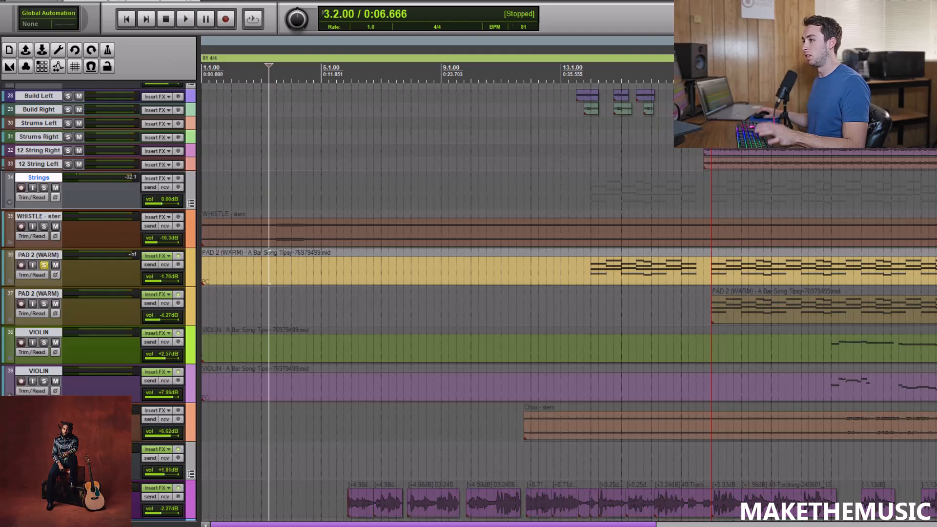
pyautogui.click(597, 160)
pyautogui.hotkey('ctrl', ']')
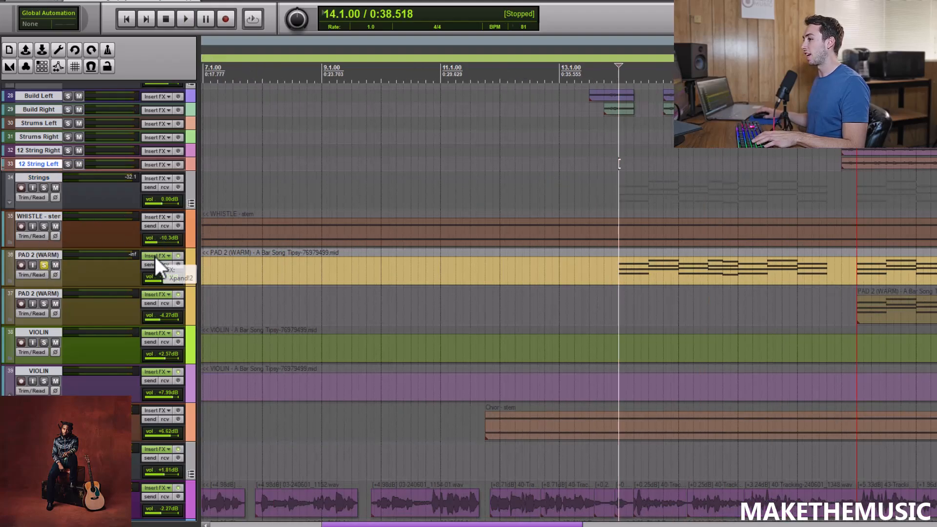
pyautogui.click(154, 256)
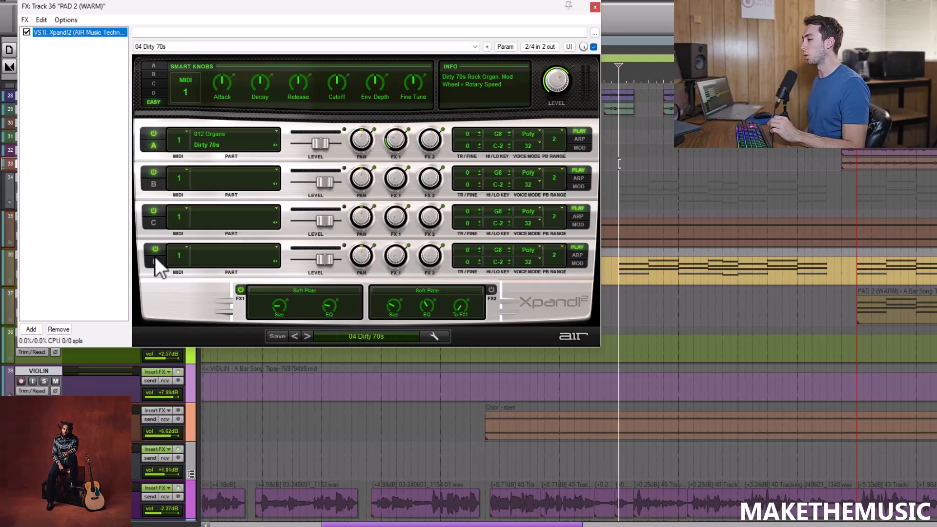
# Close the Xpand!2 window and play the soloed first PAD 2 (WARM) track from 14.1.00.
pyautogui.click(596, 9)
pyautogui.press('space')
pyautogui.hotkey('ctrl', '[')
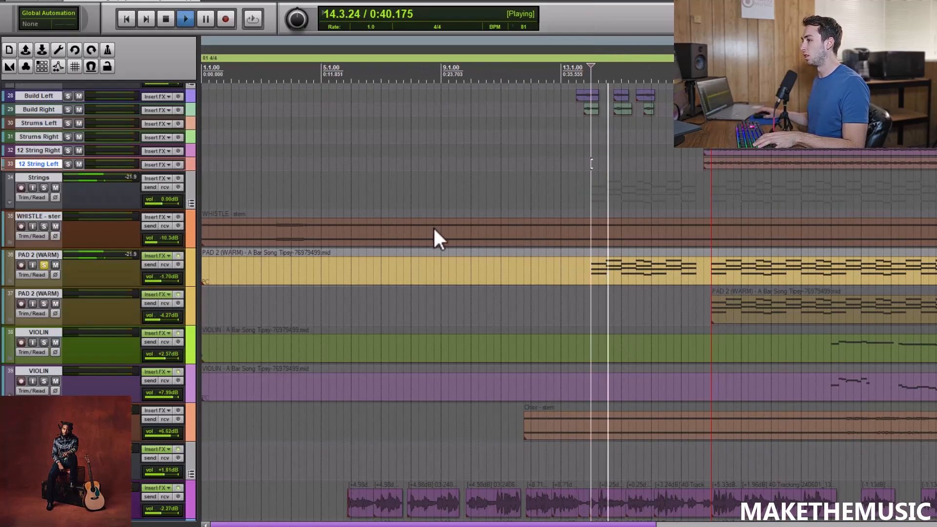
# Switch the solo to the second PAD 2 (WARM) track and open its Xpand!2 instrument.
pyautogui.click(44, 266)
pyautogui.click(45, 302)
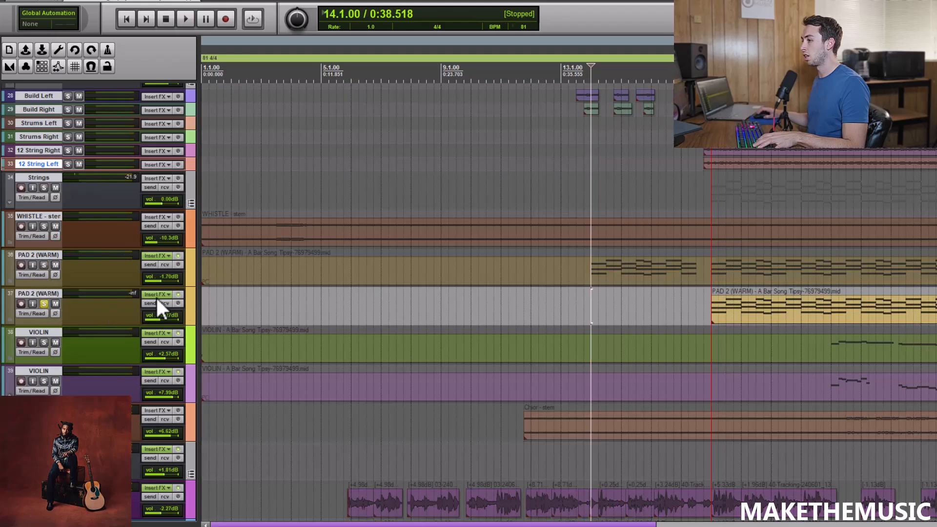
pyautogui.click(154, 294)
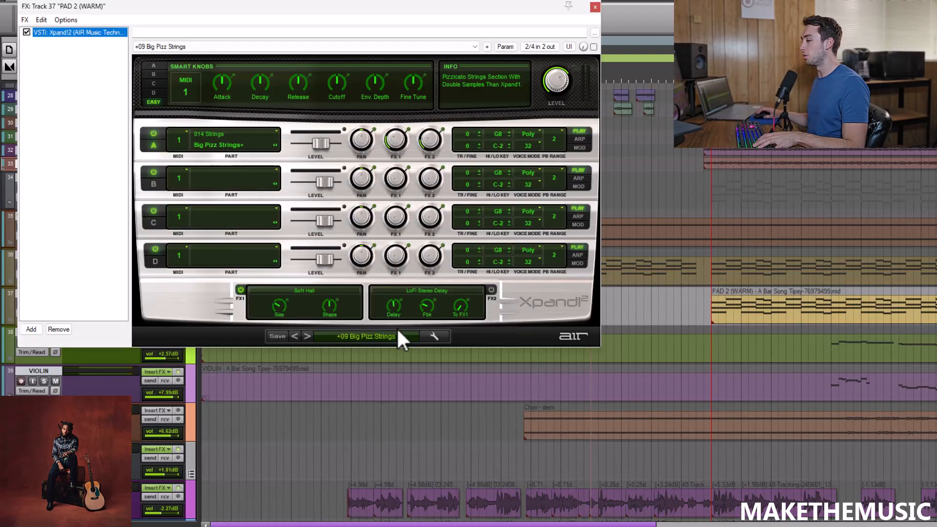
# Audition the second PAD 2 (WARM) track from 18.1.00, close its instrument window, and stop.
pyautogui.click(711, 196)
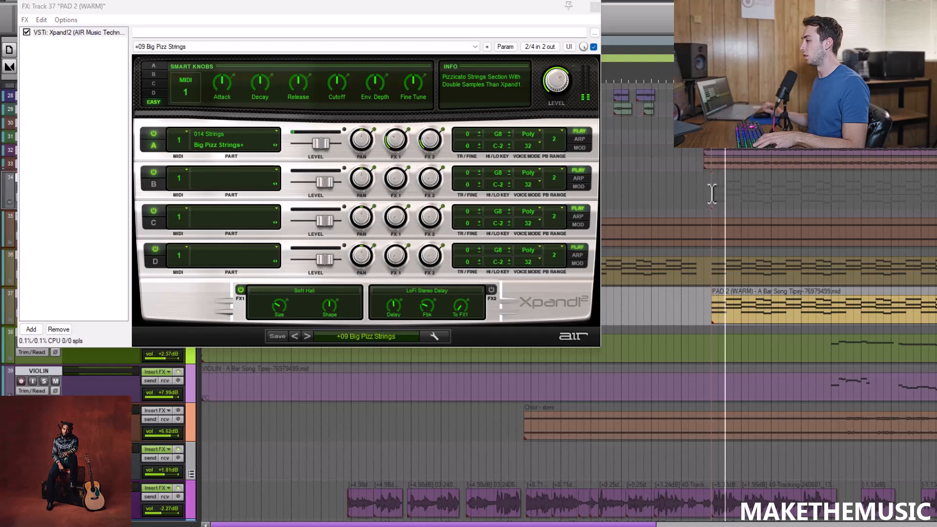
pyautogui.click(595, 7)
pyautogui.press('space')
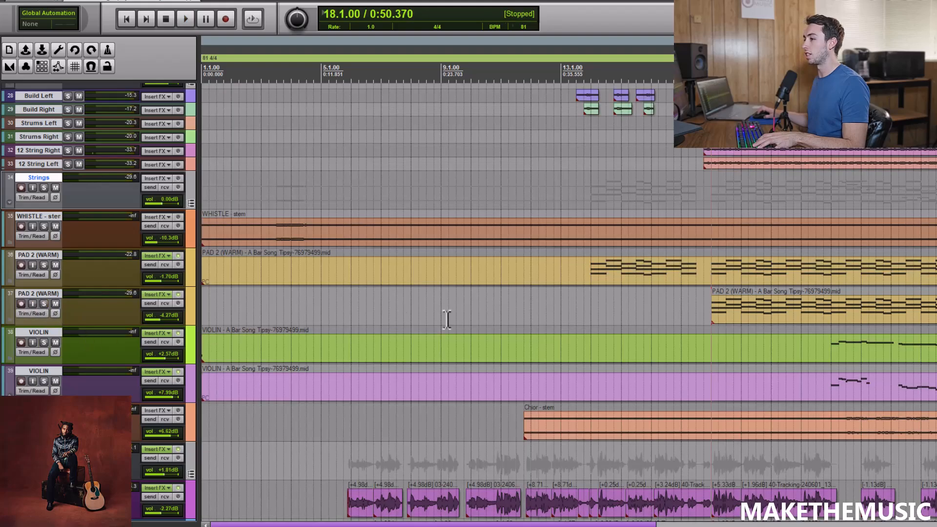
# Place the playhead at 22.1.00 in the chorus and solo both VIOLIN tracks.
pyautogui.click(830, 401)
pyautogui.scroll(4, 830, 402)
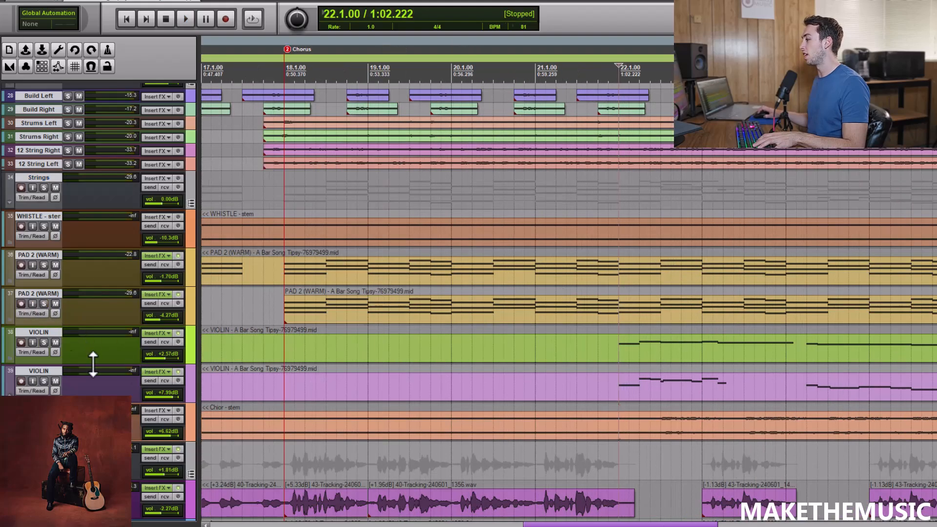
pyautogui.click(44, 389)
pyautogui.click(44, 342)
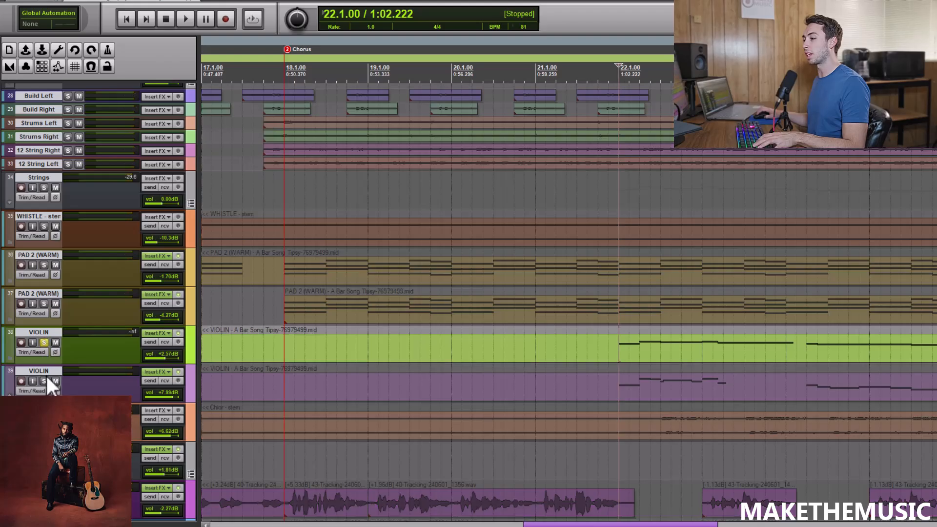
pyautogui.click(44, 381)
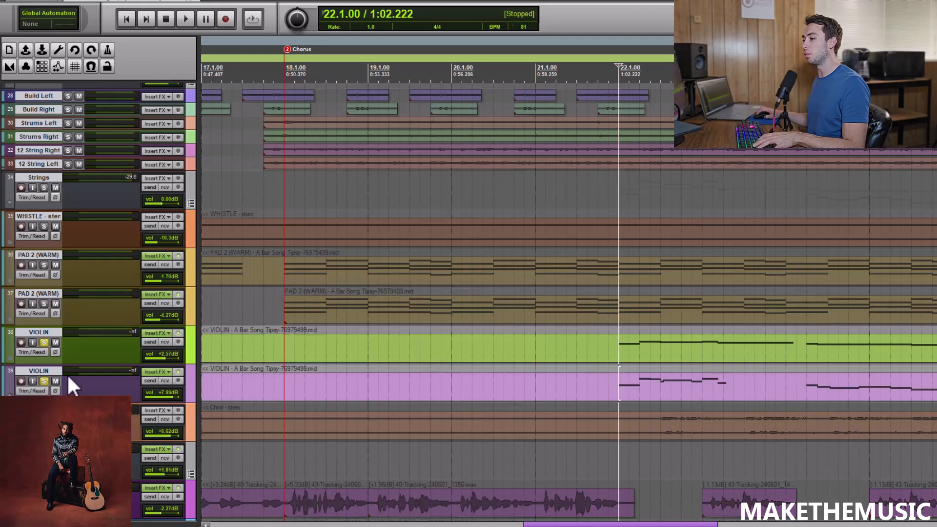
# Review the first VIOLIN track's Xpand!2 instrument, close it, and play both soloed violins from 22.1.00.
pyautogui.click(145, 335)
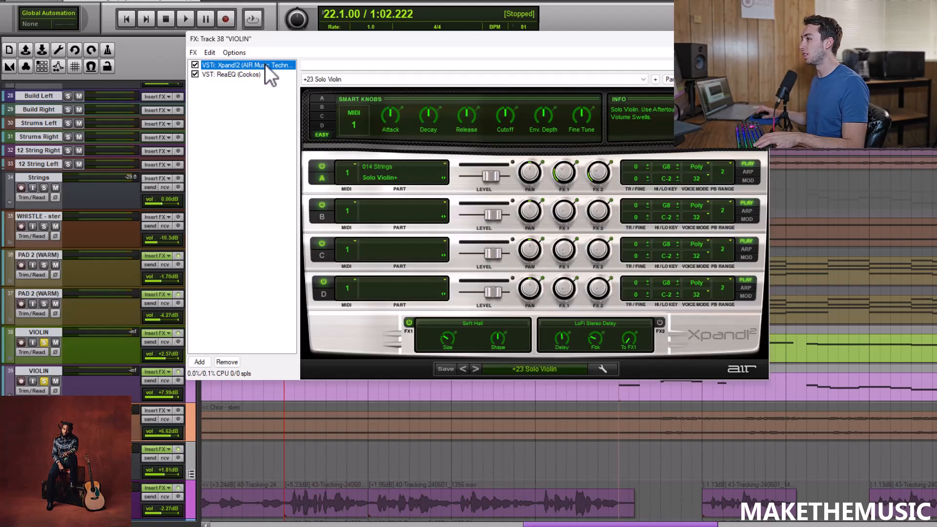
pyautogui.click(758, 38)
pyautogui.press('space')
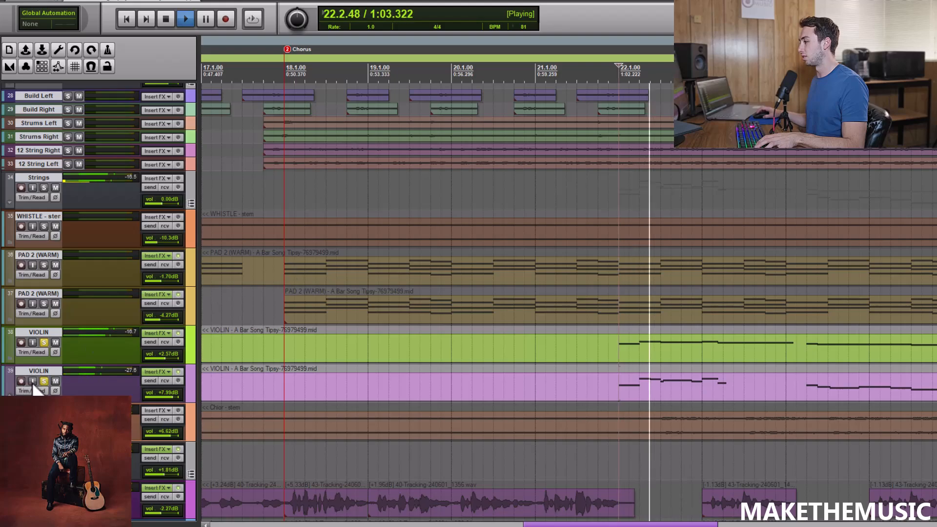
# Review the second VIOLIN track's VSCO2 Orchestra instrument, select its ReaEQ effect, and close the effects window.
pyautogui.click(160, 370)
pyautogui.click(259, 68)
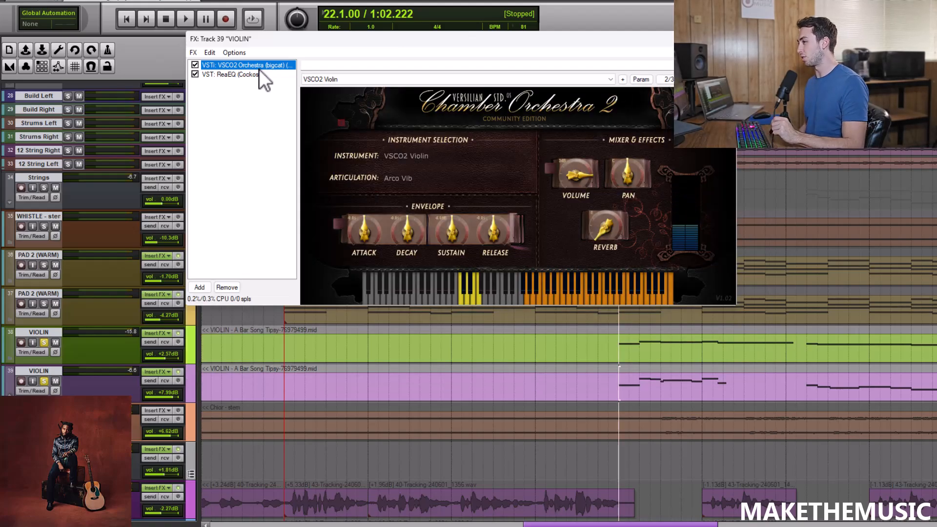
pyautogui.click(254, 73)
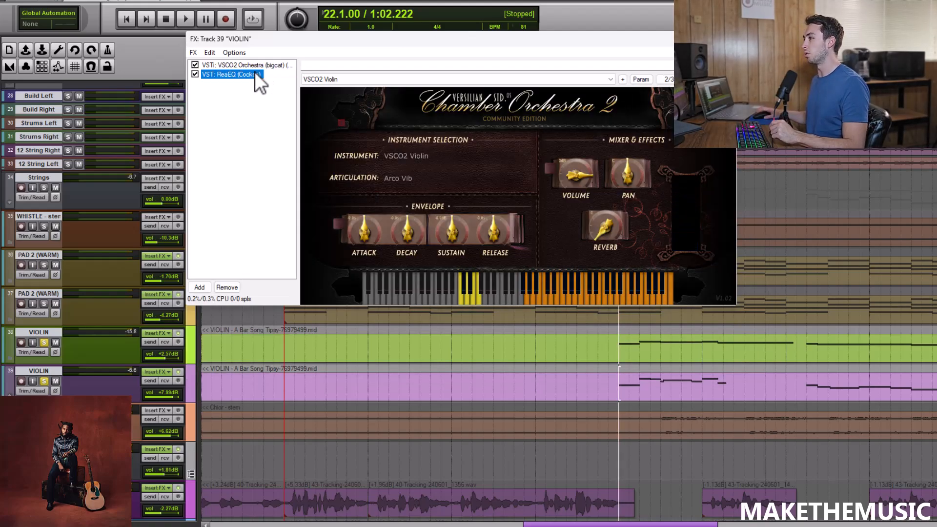
pyautogui.click(758, 39)
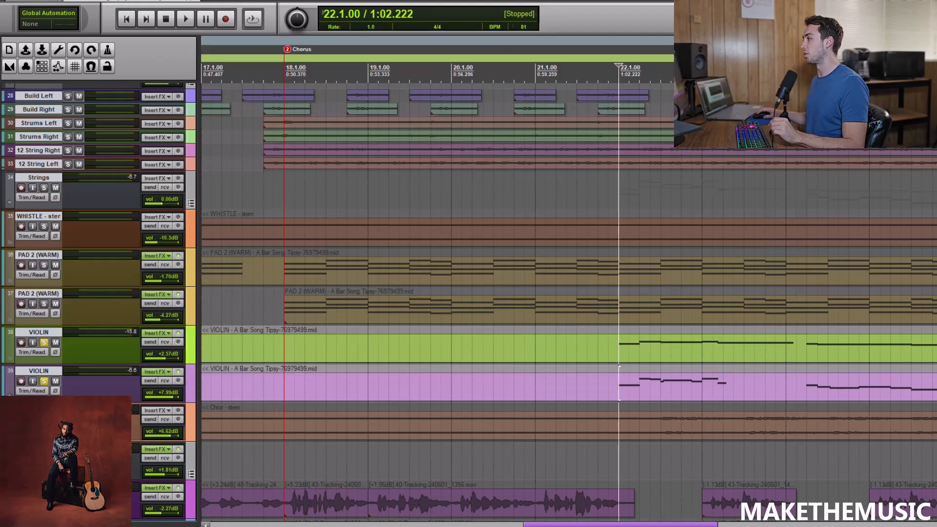
# Unsolo the second VIOLIN track, play the first one alone from 22.1.00, and stop.
pyautogui.click(44, 381)
pyautogui.press('space')
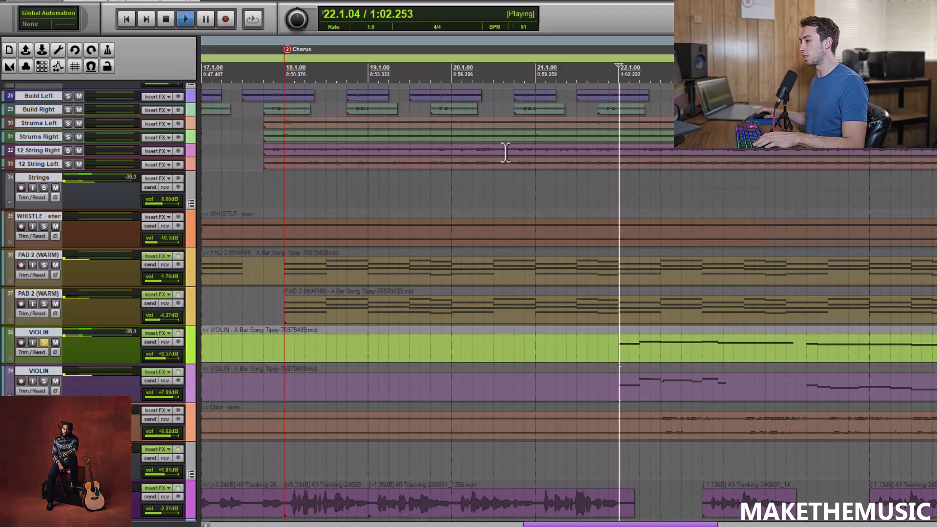
pyautogui.press('space')
# Switch the solo to the second VIOLIN track, play it alone from 22.1.00, and stop.
pyautogui.click(44, 342)
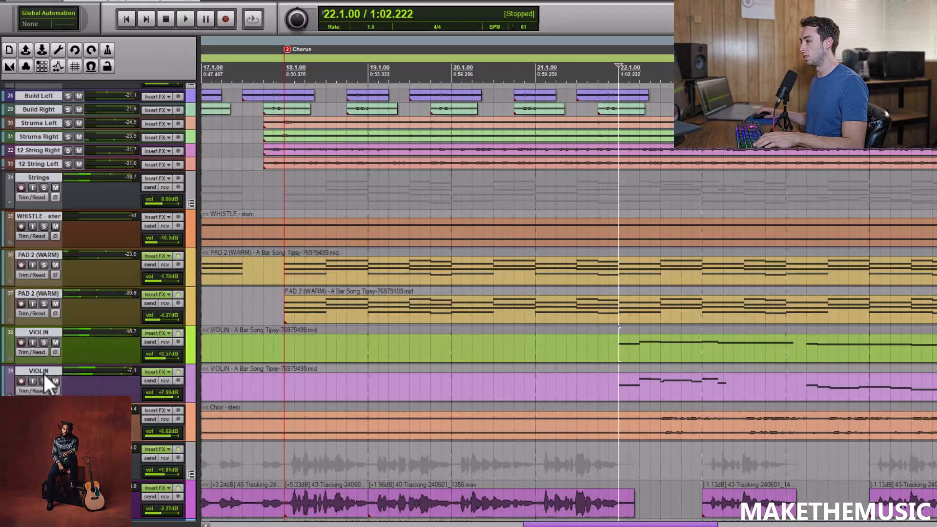
pyautogui.click(44, 381)
pyautogui.press('space')
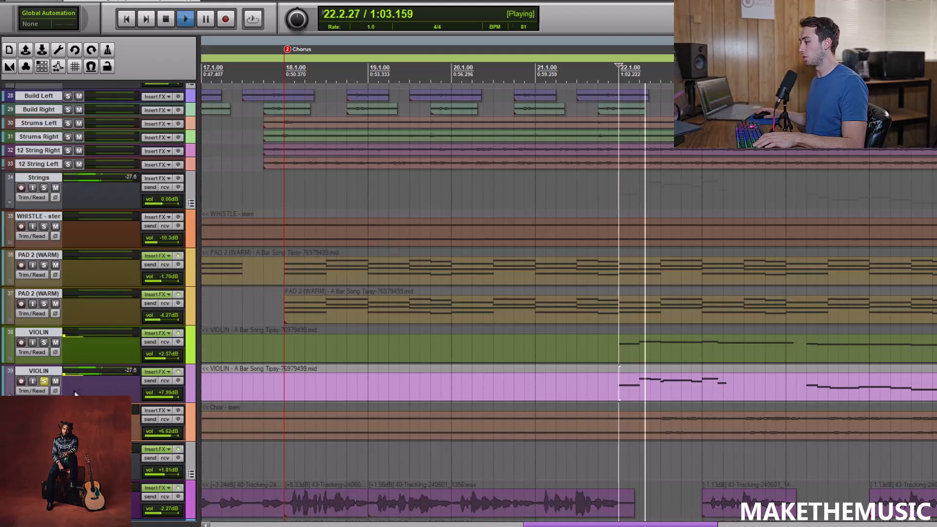
pyautogui.press('space')
# Solo the first VIOLIN track as well, play both violins together from 22.1.00, and stop.
pyautogui.click(44, 342)
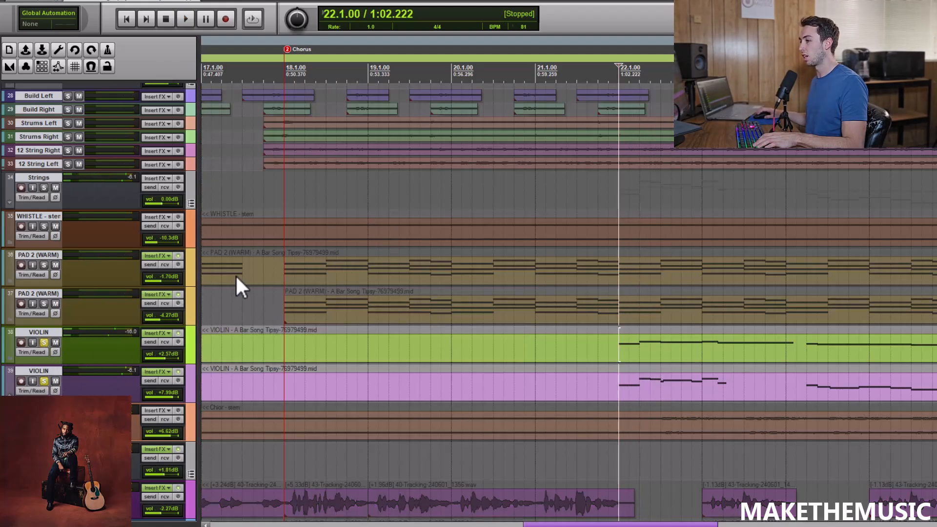
pyautogui.press('space')
pyautogui.scroll(-1, 540, 240)
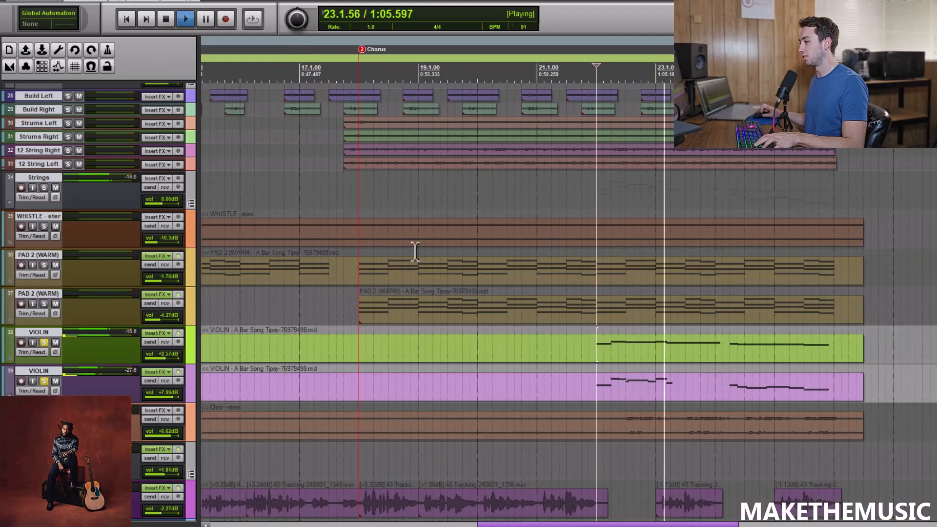
pyautogui.press('space')
# Unsolo both VIOLIN tracks, audition the whole Strings group in solo from 22.1.00, and unsolo it.
pyautogui.click(44, 381)
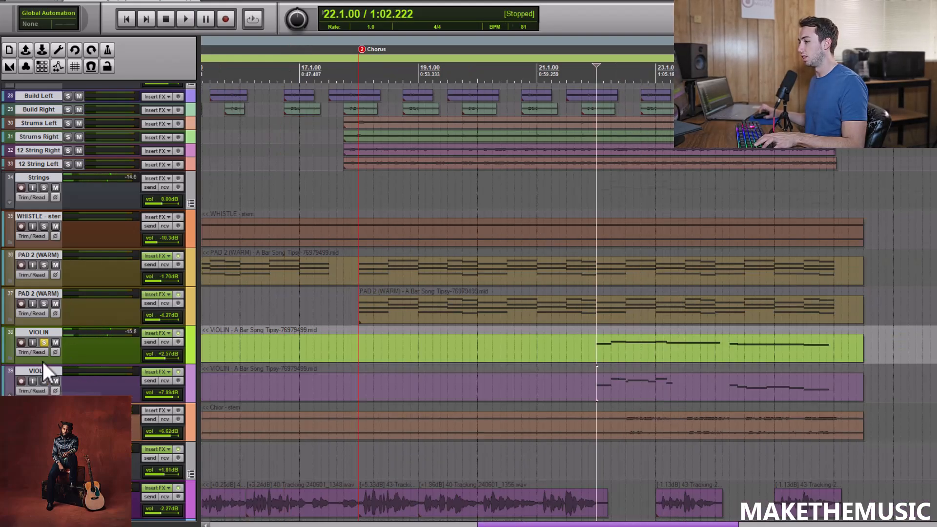
pyautogui.click(43, 342)
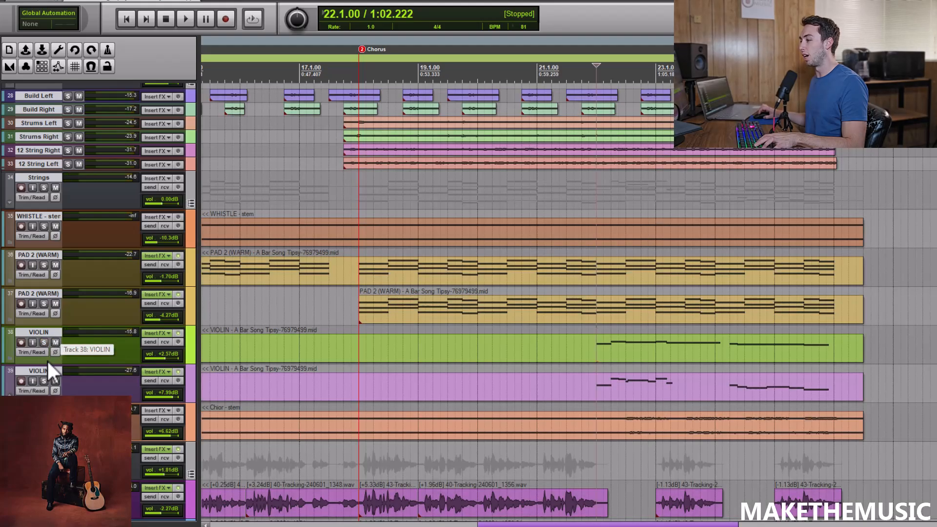
pyautogui.click(44, 188)
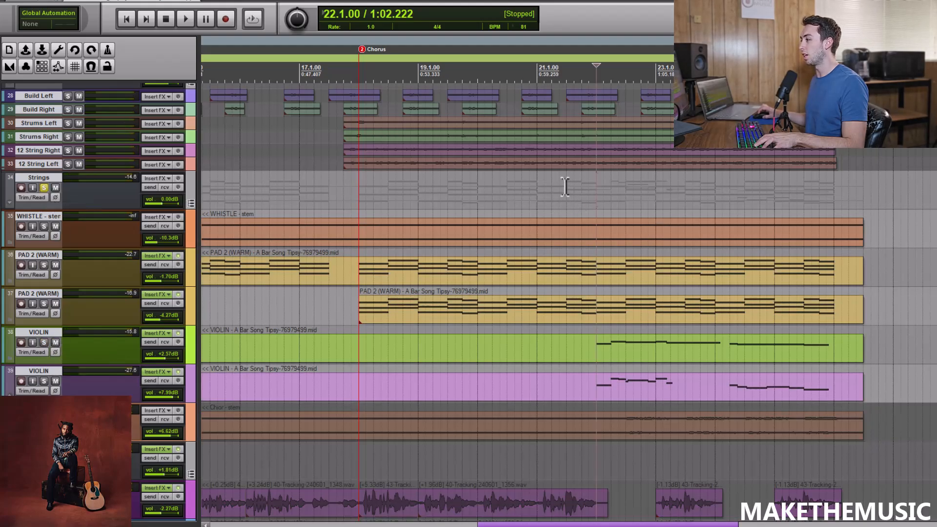
pyautogui.press('space')
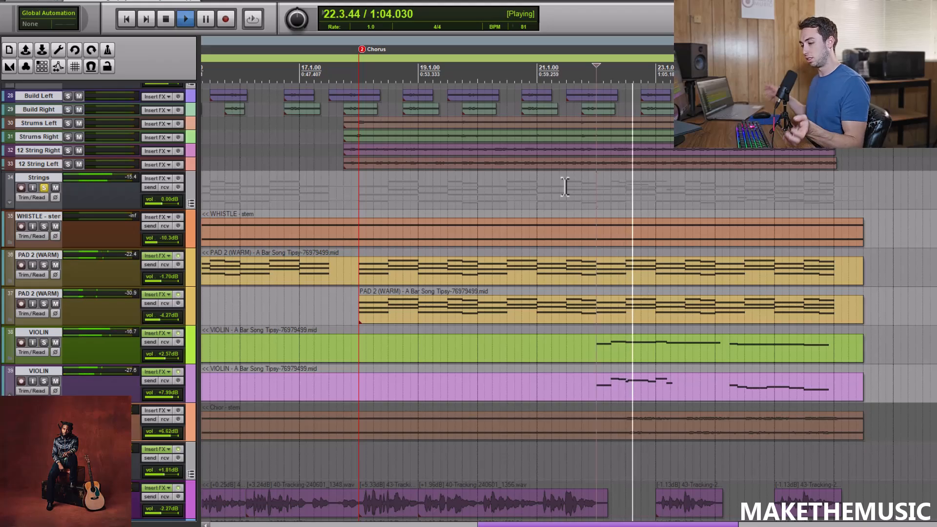
pyautogui.press('space')
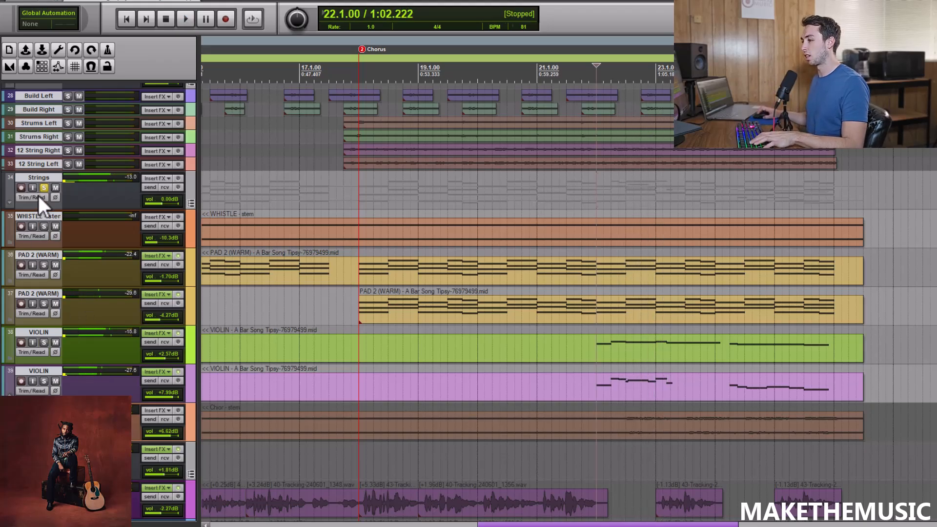
pyautogui.click(44, 188)
# Solo the Chior - stem track, play it from 22.3.50, stop, and unsolo it.
pyautogui.scroll(-1, 107, 258)
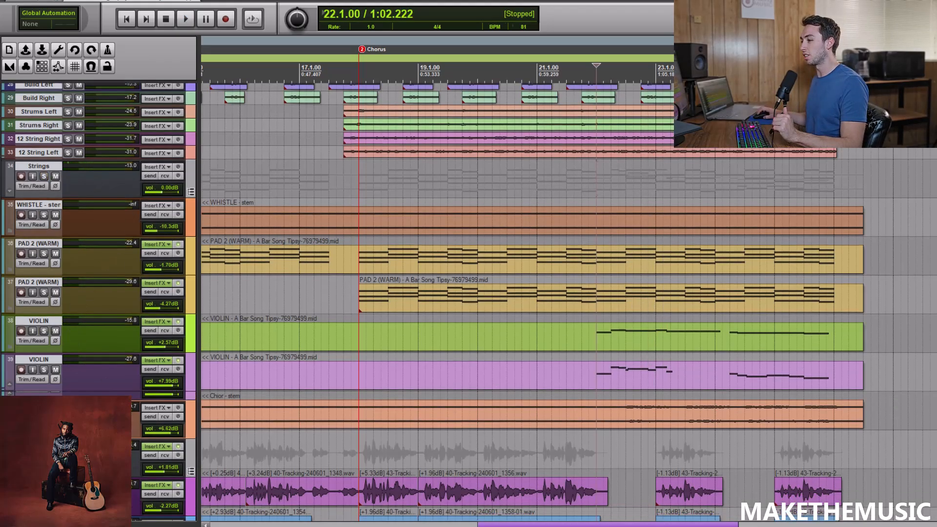
pyautogui.scroll(-5, 288, 322)
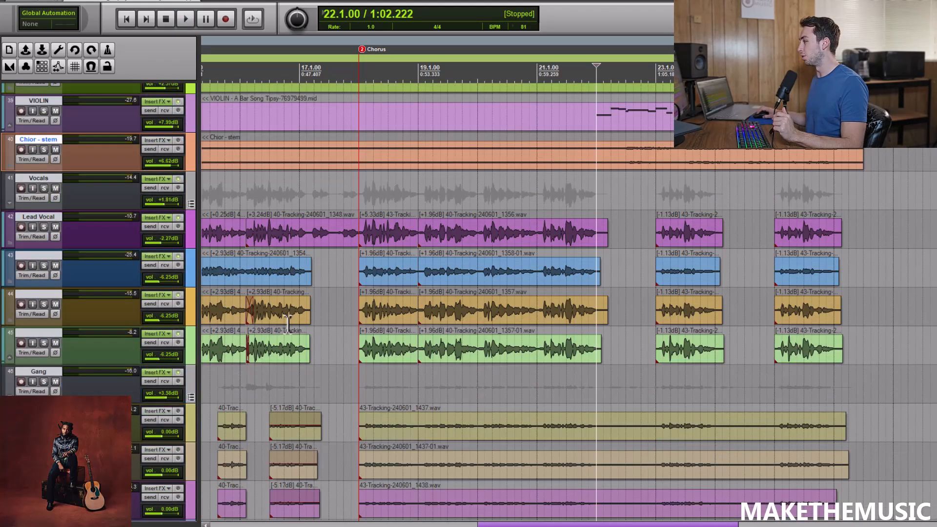
pyautogui.click(43, 149)
pyautogui.click(634, 186)
pyautogui.hotkey('ctrl', ']')
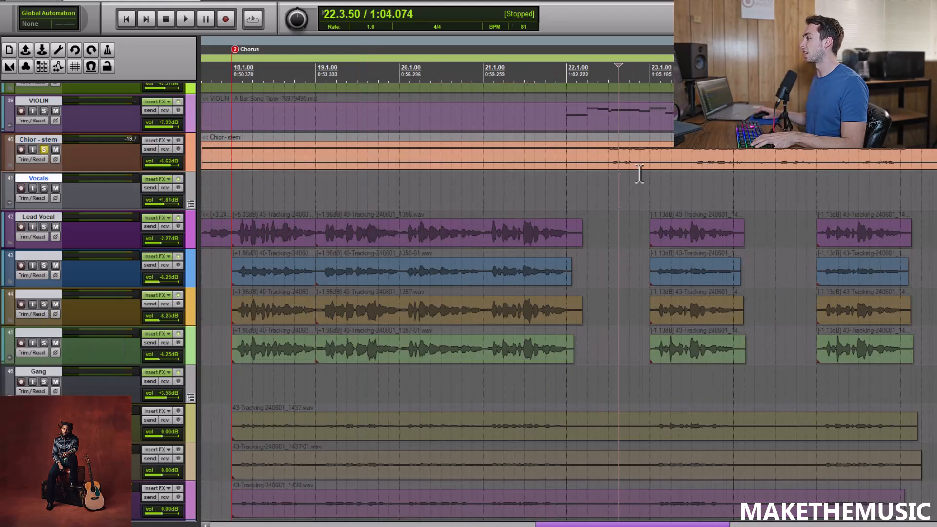
pyautogui.press('space')
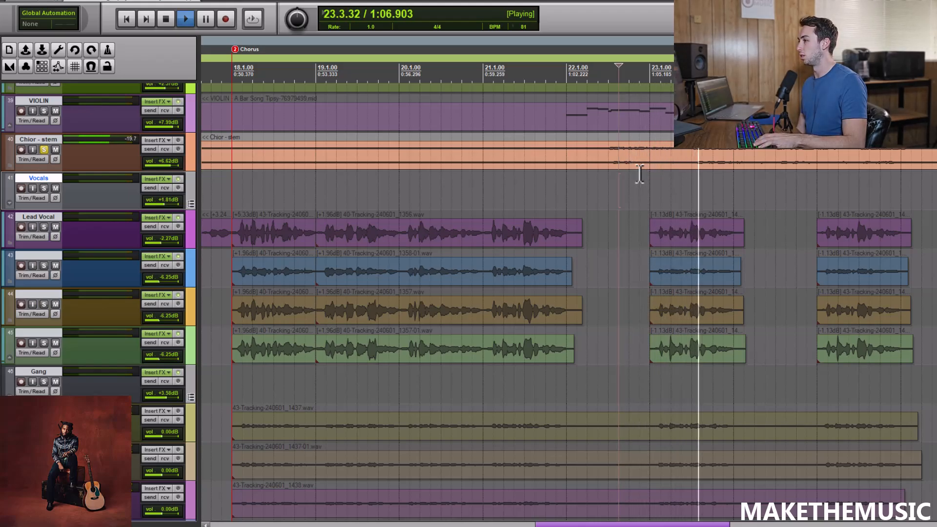
pyautogui.press('space')
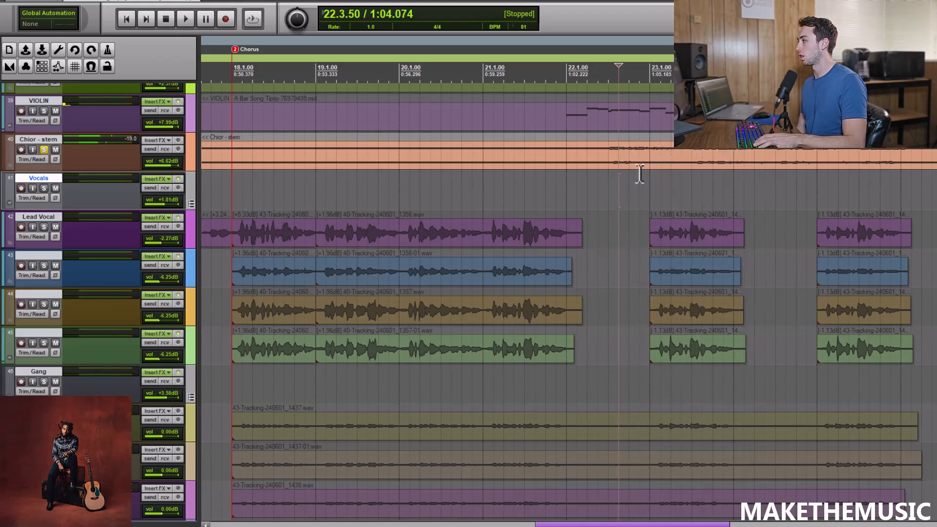
pyautogui.click(46, 151)
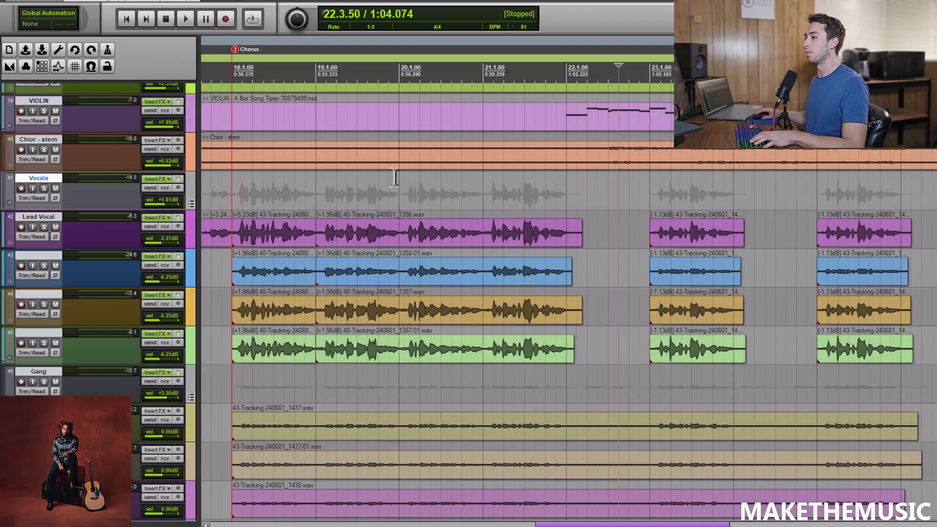
# Look through the vocal and gang tracks and place the playhead at 5.4.00, just before the first lead vocal clip.
pyautogui.scroll(-5, 358, 183)
pyautogui.scroll(-3, 561, 302)
pyautogui.scroll(-5, 561, 303)
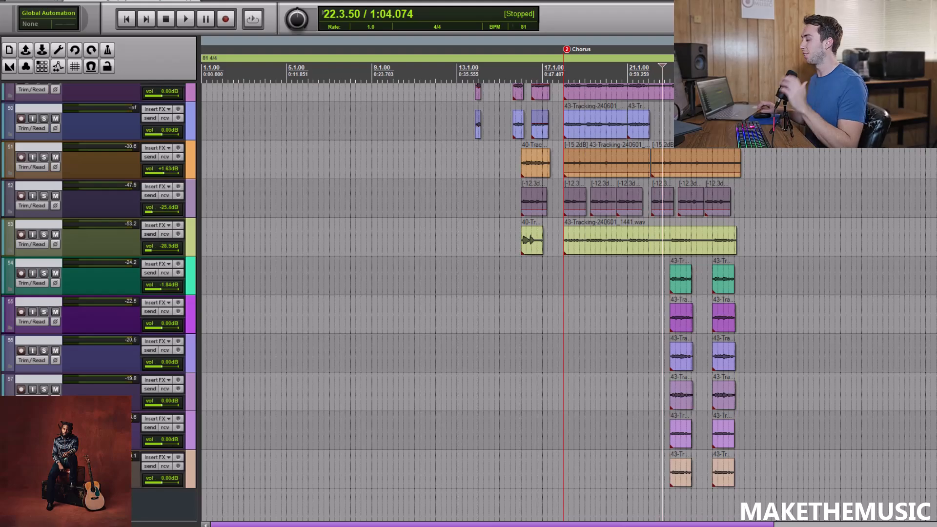
pyautogui.scroll(7, 363, 197)
pyautogui.click(298, 178)
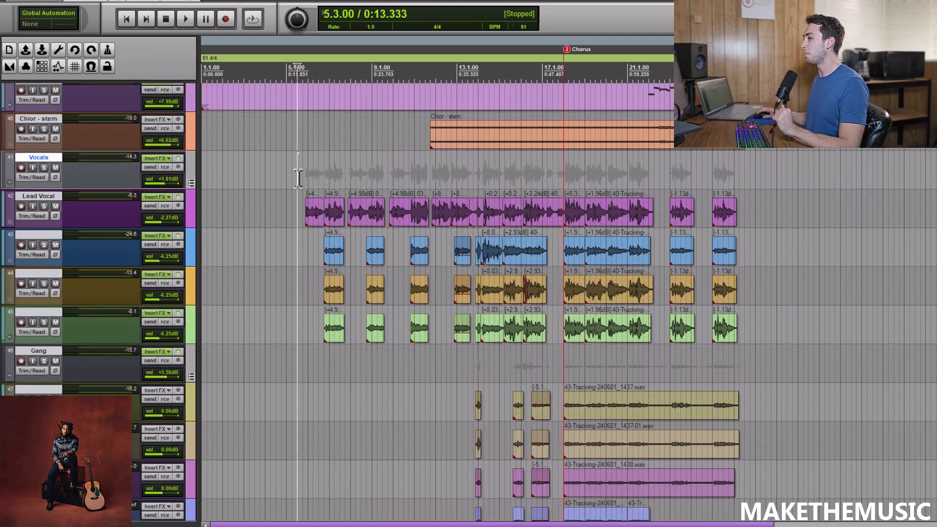
pyautogui.scroll(4, 492, 192)
pyautogui.scroll(2, 494, 167)
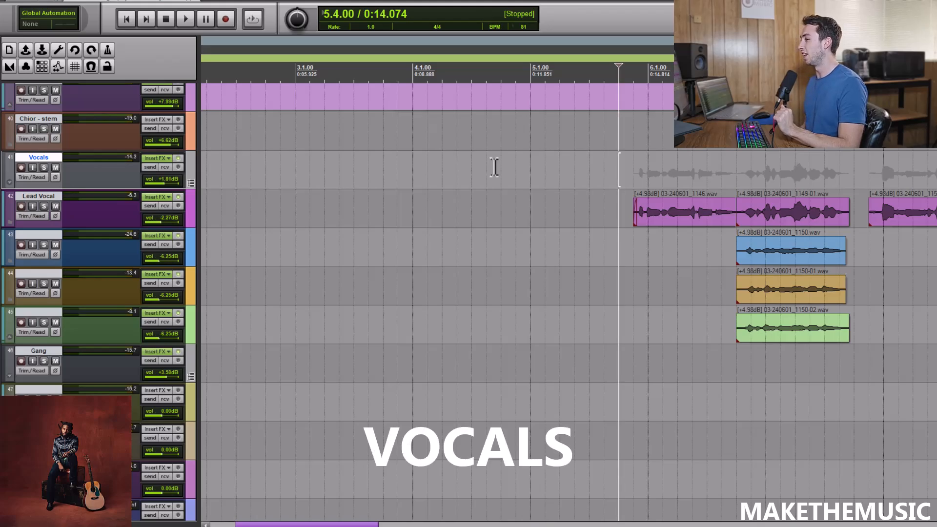
# Solo the Vocals group and play it from 5.4.00 to hear the opening vocal lines.
pyautogui.click(44, 167)
pyautogui.scroll(-2, 444, 131)
pyautogui.scroll(2, 576, 157)
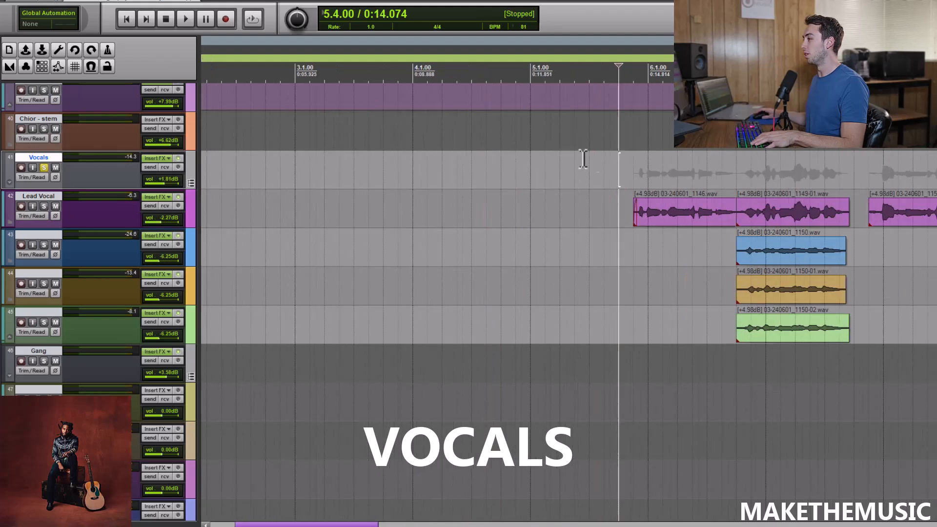
pyautogui.press('space')
pyautogui.scroll(-2, 656, 139)
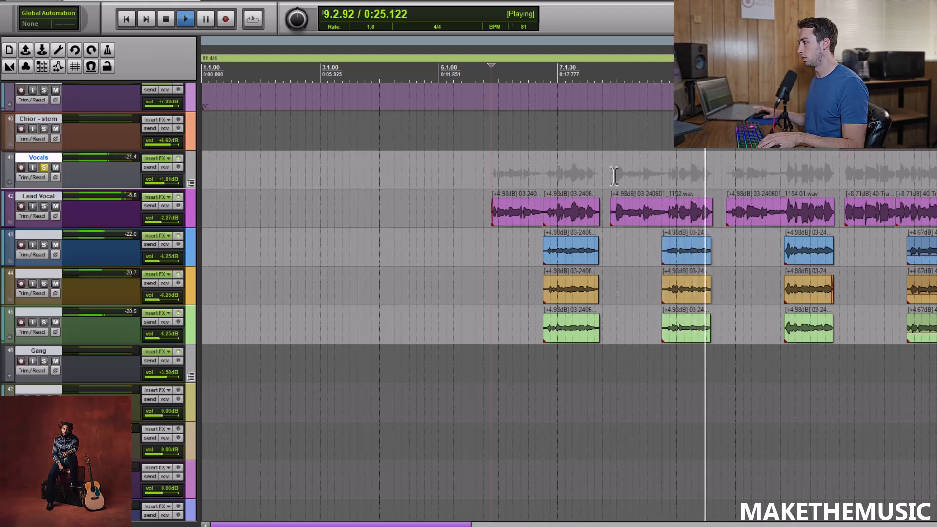
# Solo the three backing vocal tracks 43 to 45 and play from the start of their first clips.
pyautogui.click(190, 249)
pyautogui.click(44, 245)
pyautogui.click(44, 283)
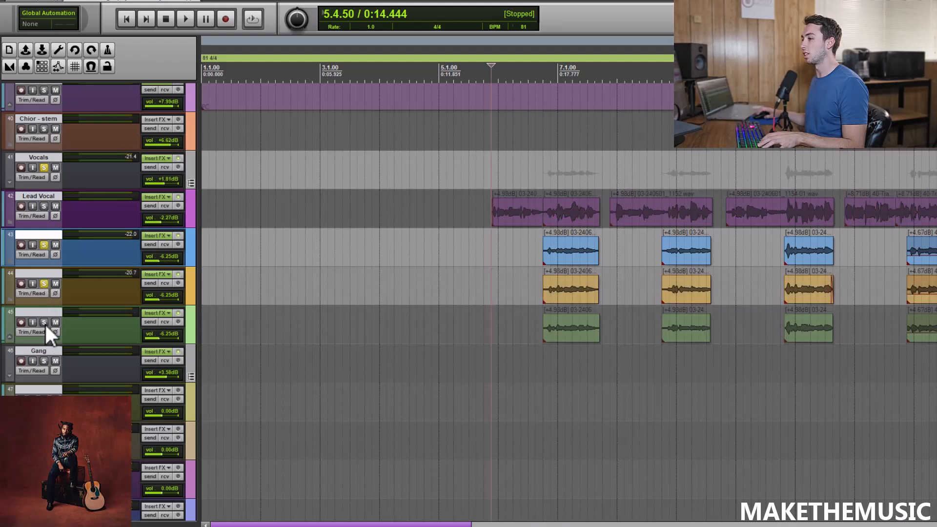
pyautogui.click(44, 322)
pyautogui.click(539, 360)
pyautogui.press('space')
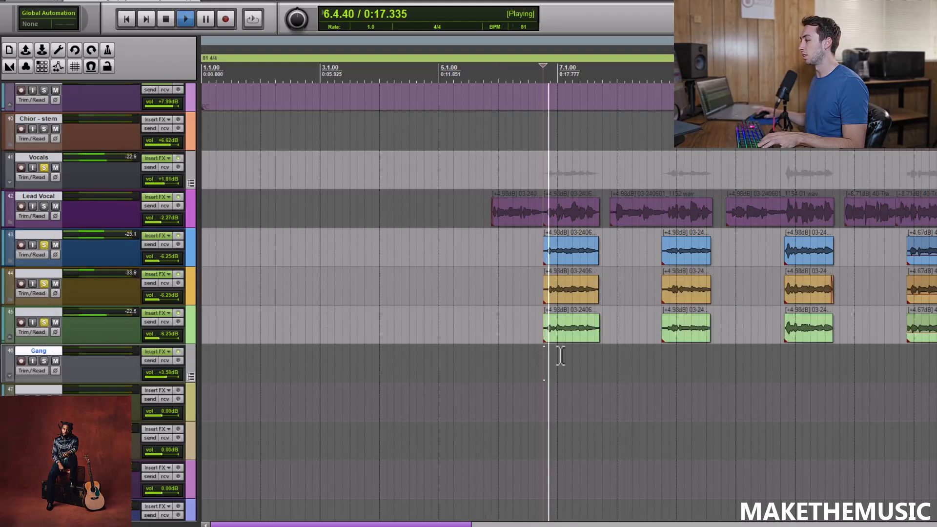
pyautogui.press('r')
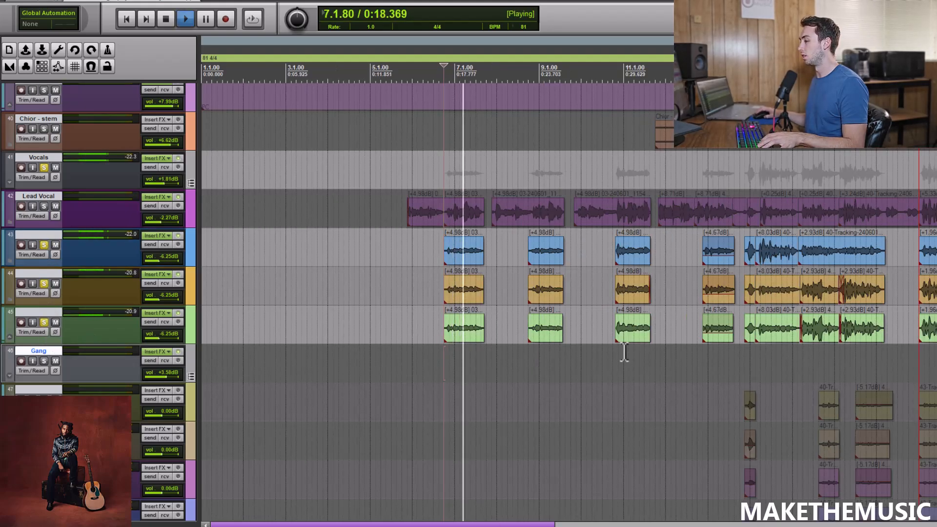
# Audition the soloed backing vocals from the start of their fourth phrase, just before 13.1.00, and stop.
pyautogui.click(702, 366)
pyautogui.press('space')
pyautogui.press('space')
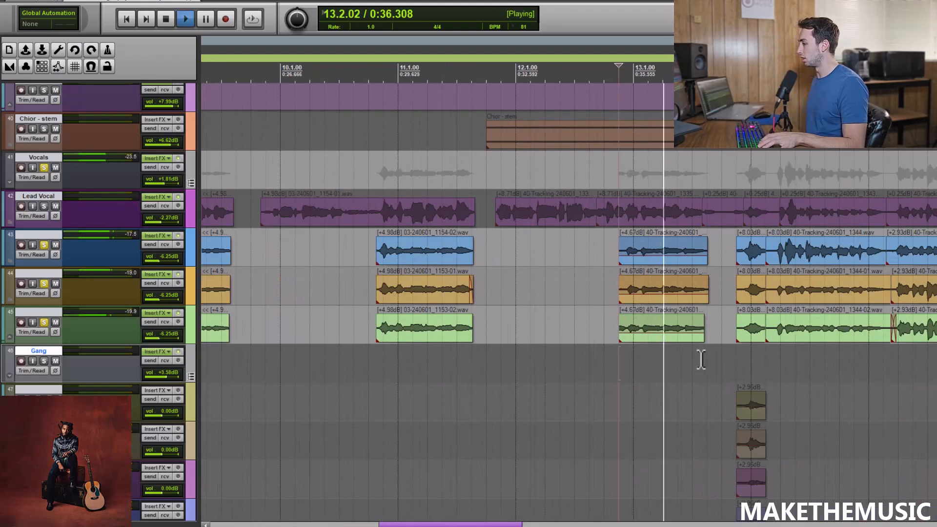
pyautogui.press('space')
# Place the playhead at 13.4.50 and unsolo the three backing vocal tracks.
pyautogui.click(731, 356)
pyautogui.press('r')
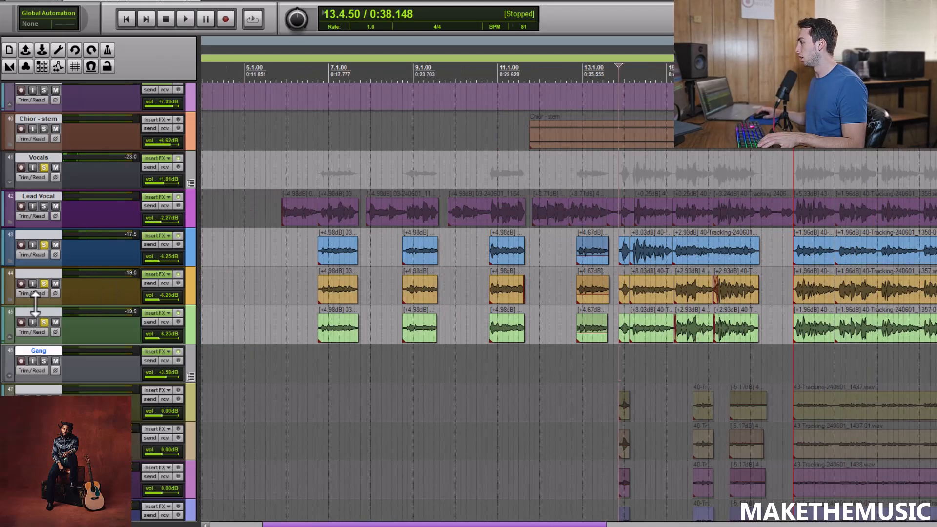
pyautogui.click(44, 322)
pyautogui.click(44, 283)
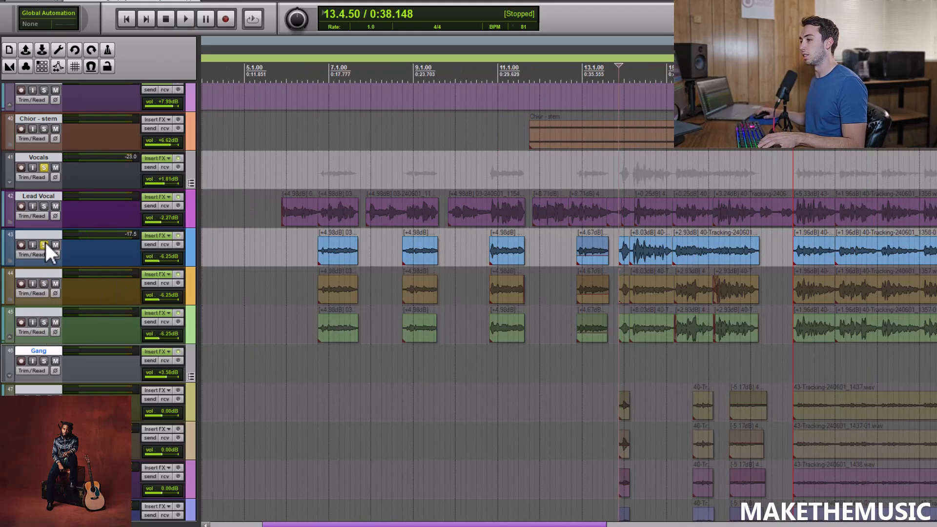
pyautogui.click(44, 245)
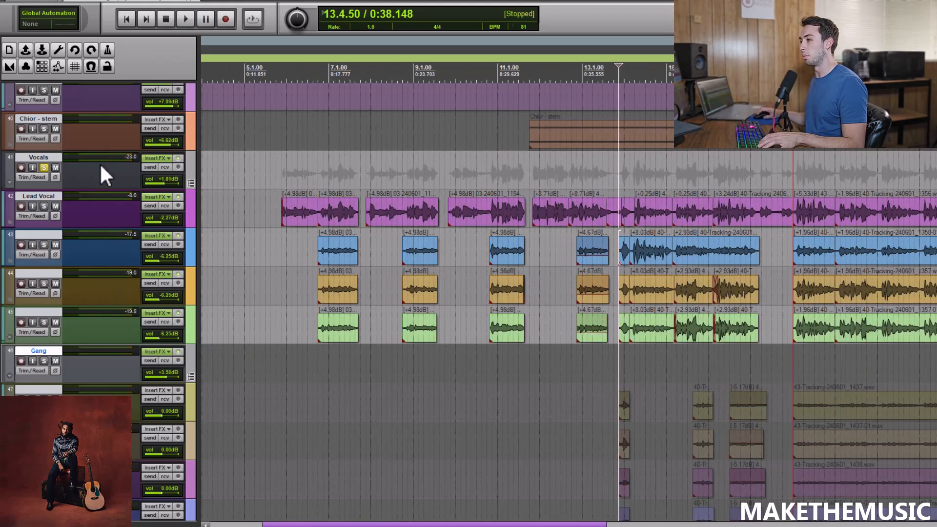
# Open the Lead Vocal track's effects, review the MetaTune pitch-correction settings, and close the window.
pyautogui.click(146, 197)
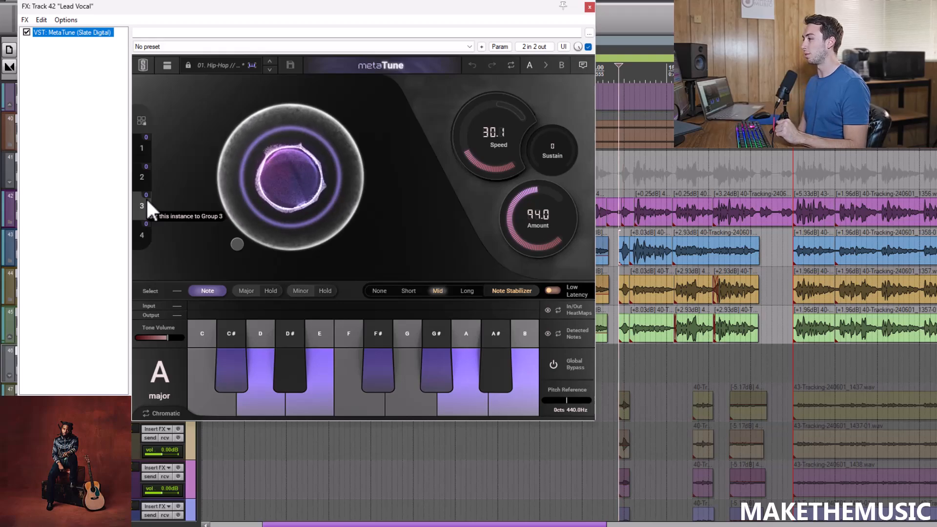
pyautogui.moveTo(237, 248)
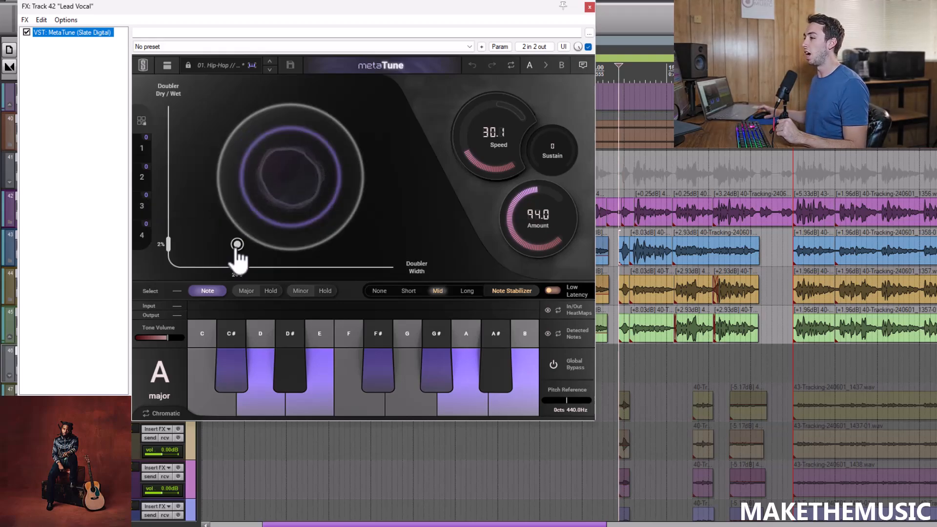
pyautogui.click(590, 7)
# Solo Lead Vocal, play it from 5.4.50 with its effects bypassed, and stop.
pyautogui.click(46, 206)
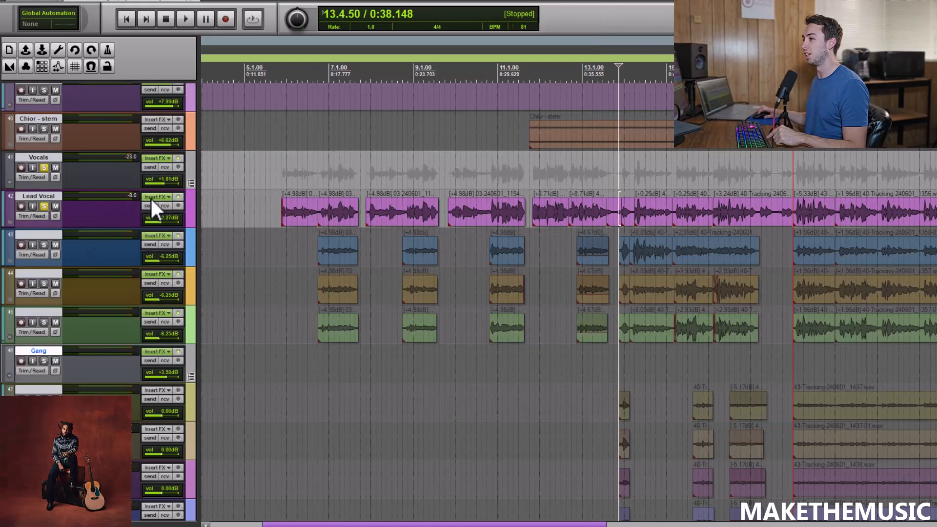
pyautogui.click(280, 178)
pyautogui.scroll(3, 300, 167)
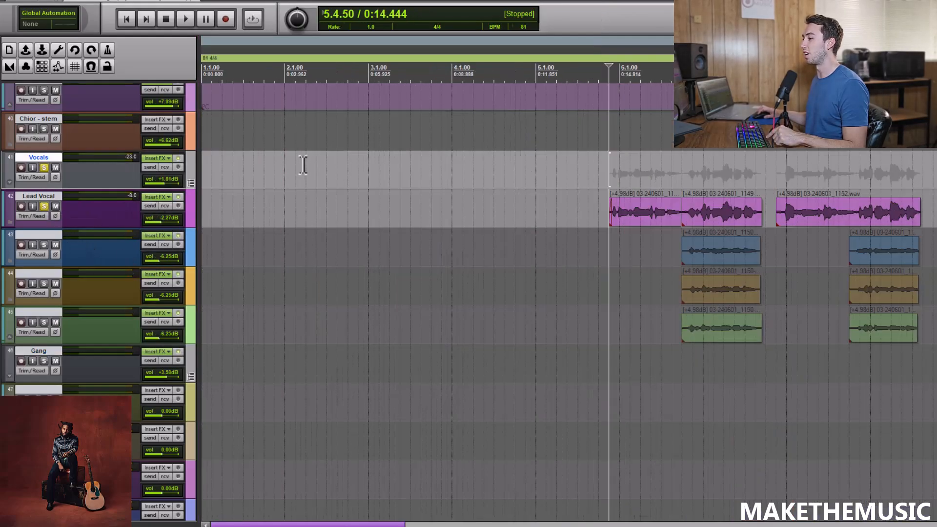
pyautogui.press('space')
pyautogui.click(178, 197)
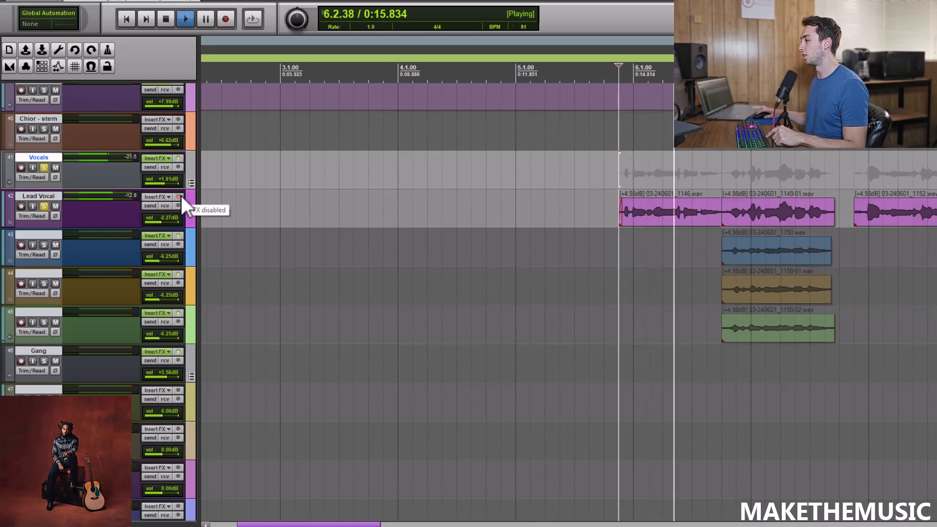
pyautogui.scroll(-1, 222, 199)
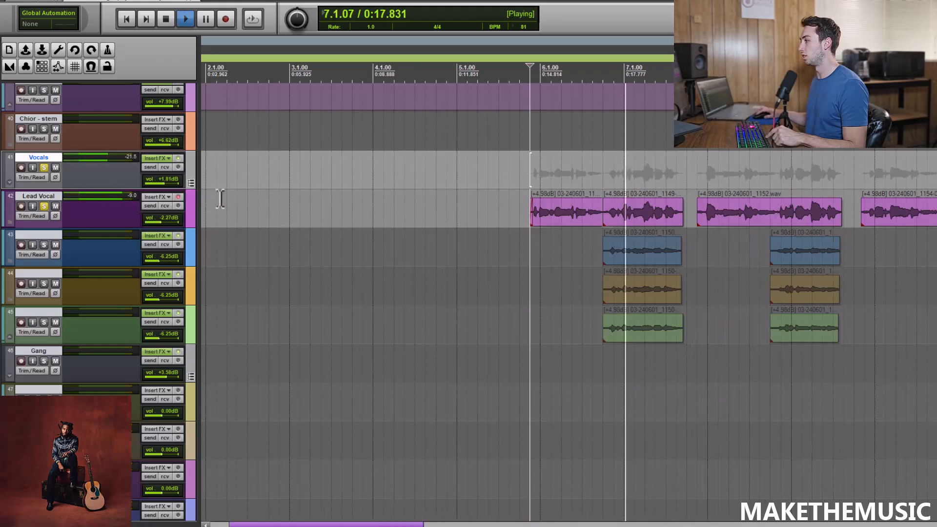
pyautogui.press('space')
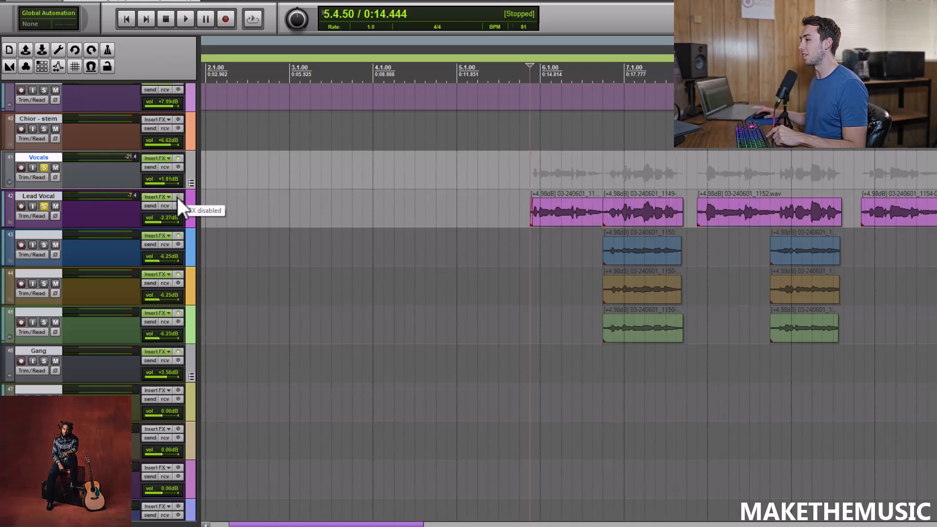
# Re-enable the Lead Vocal effects, replay the opening line from 5.4.50 for comparison, and unsolo the track.
pyautogui.click(178, 197)
pyautogui.press('space')
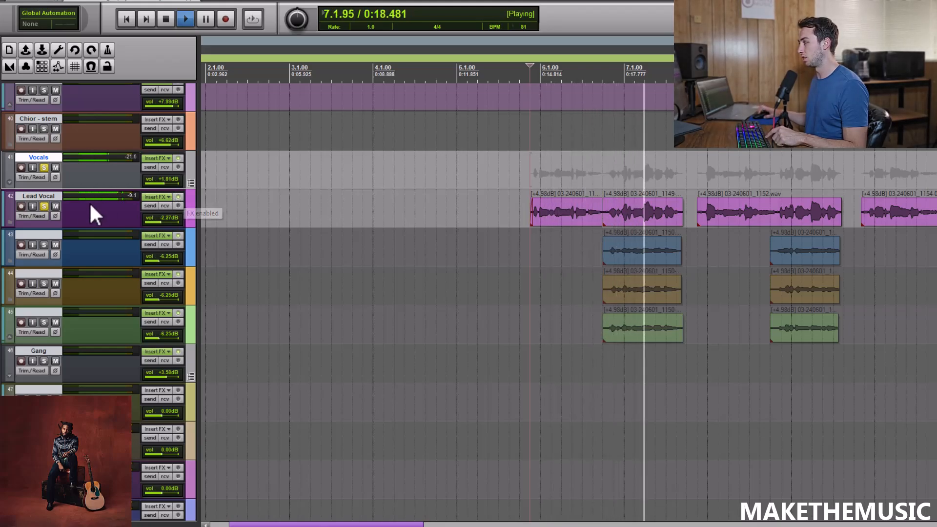
pyautogui.press('space')
pyautogui.click(48, 205)
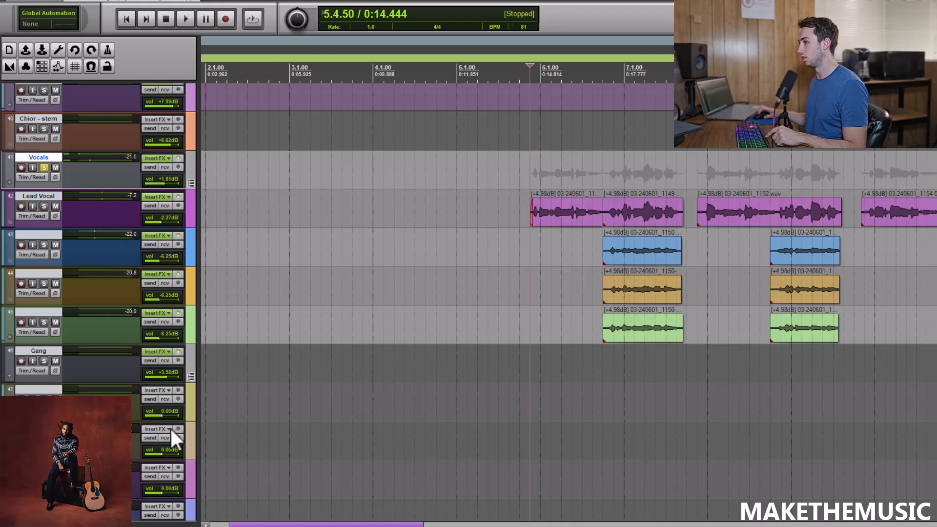
# Open the Vocals bus effects, review the first ReaEQ's curve, and play the opening line with ReaComp displayed.
pyautogui.click(157, 159)
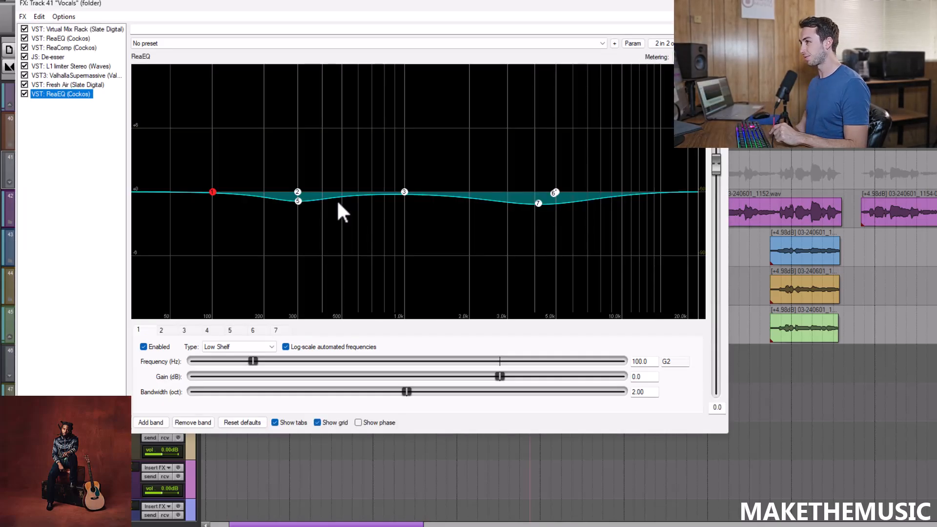
pyautogui.click(99, 26)
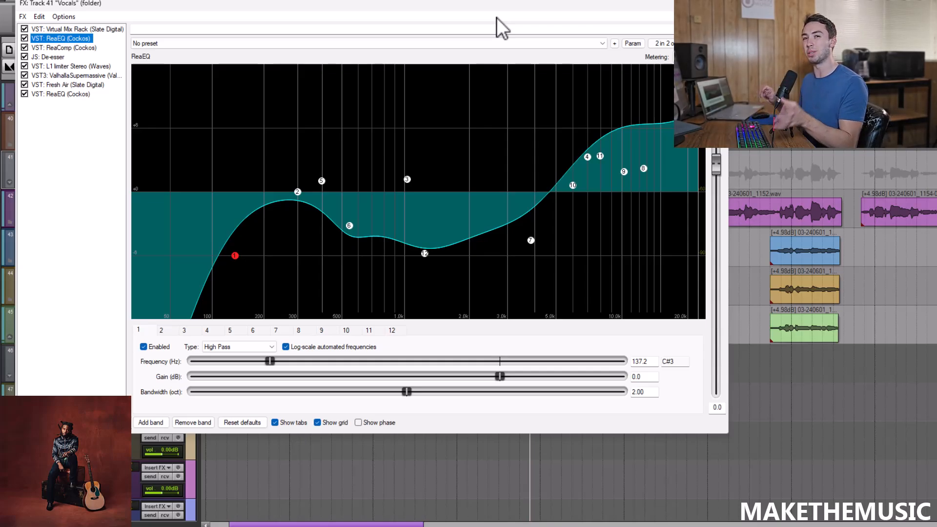
pyautogui.click(66, 49)
pyautogui.press('space')
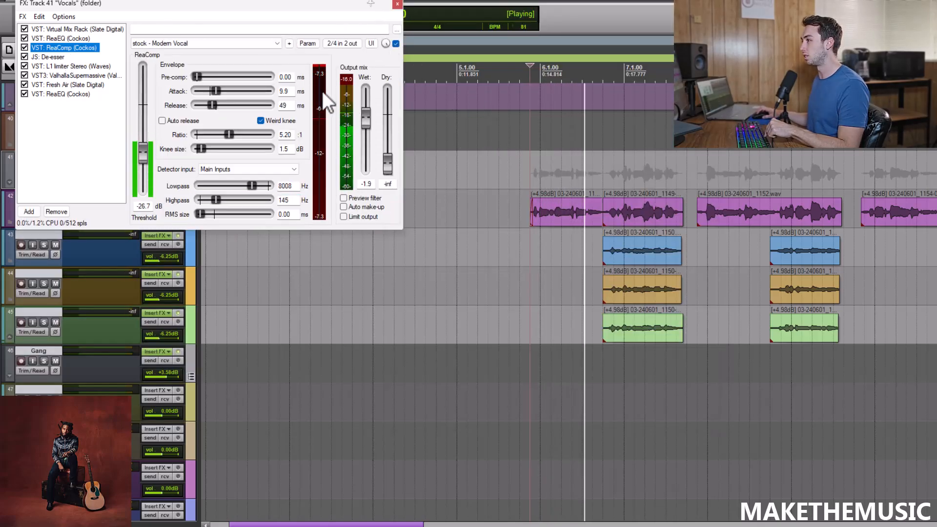
pyautogui.press('space')
# Play the Vocals group from the Chorus marker at 18.1.00 to check ReaComp's gain reduction, and stop.
pyautogui.scroll(-3, 603, 162)
pyautogui.click(717, 178)
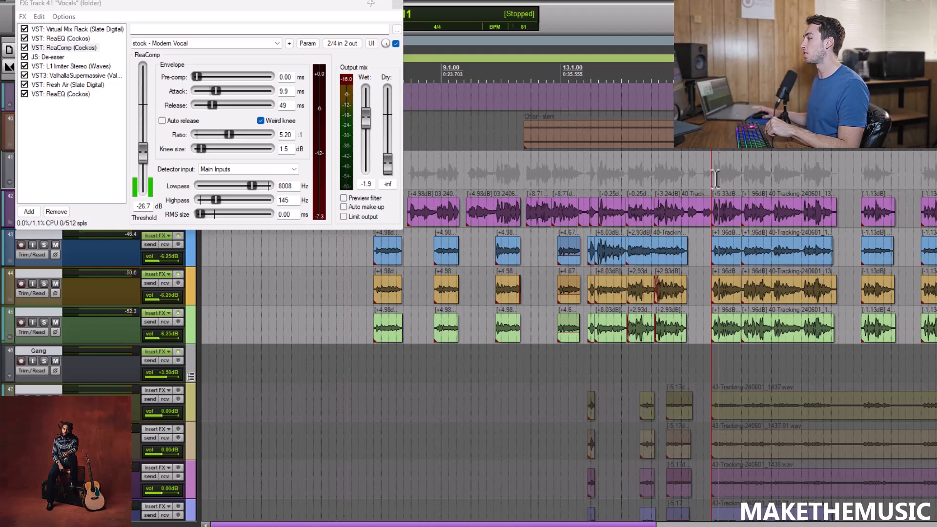
pyautogui.scroll(5, 717, 179)
pyautogui.click(579, 183)
pyautogui.press('space')
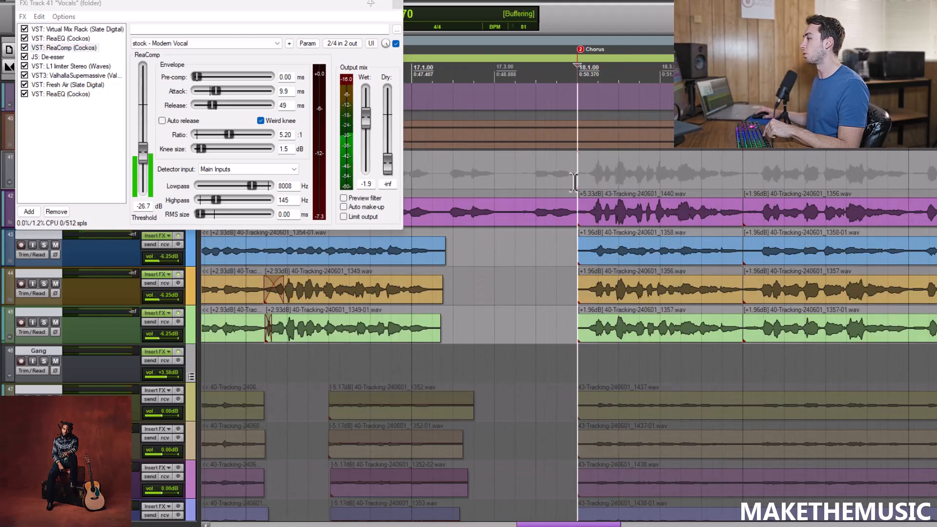
pyautogui.press('space')
# Review the Vocals bus De-esser and L1 limiter, playing the chorus through the limiter.
pyautogui.moveTo(263, 2); pyautogui.dragTo(426, 17)
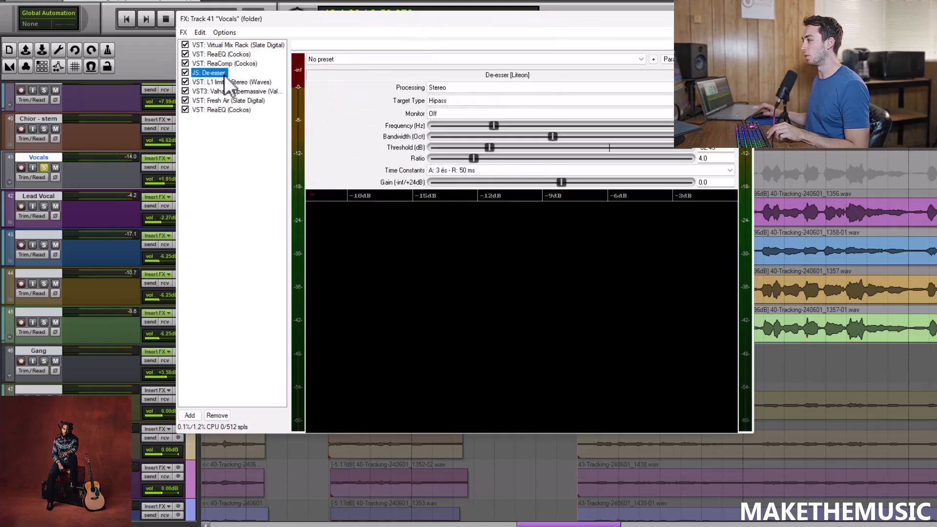
pyautogui.click(229, 83)
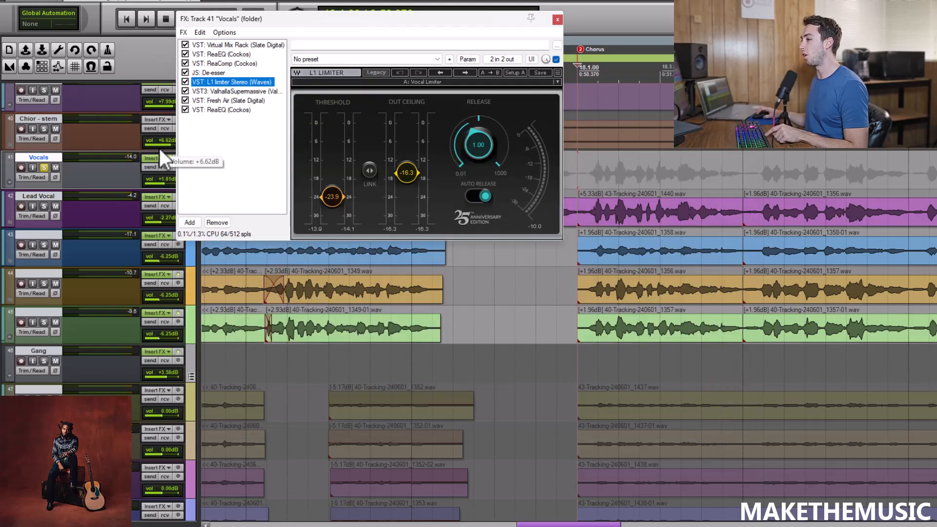
pyautogui.press('space')
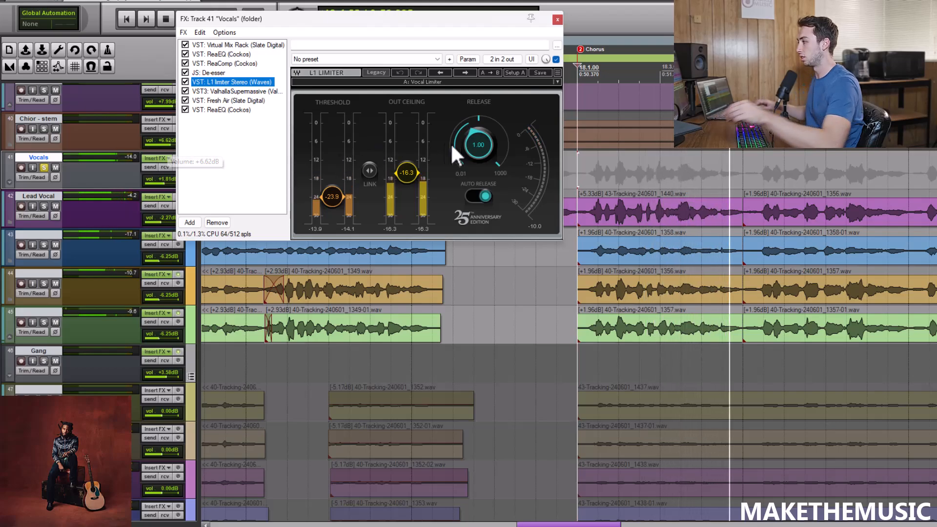
# Review the Vocals bus ValhallaSupermassive, Fresh Air and final ReaEQ settings, and close the effects window.
pyautogui.click(271, 91)
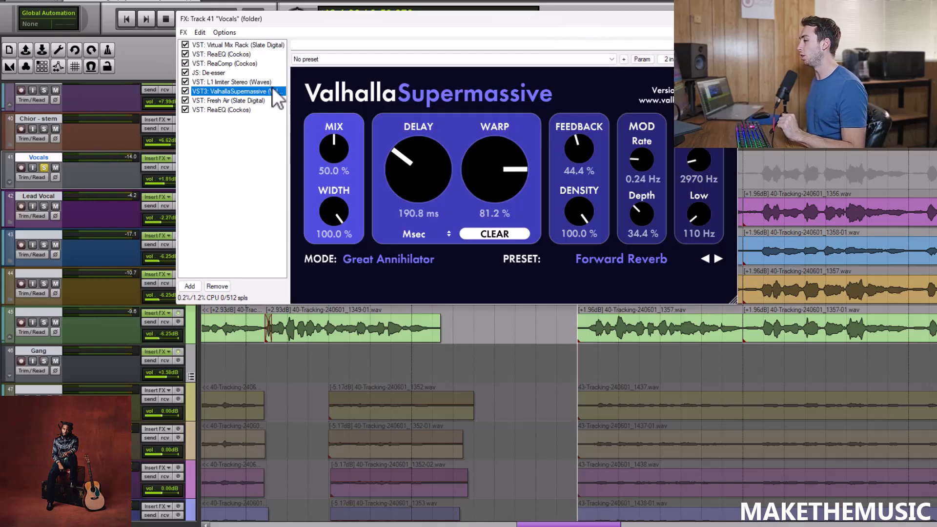
pyautogui.click(251, 100)
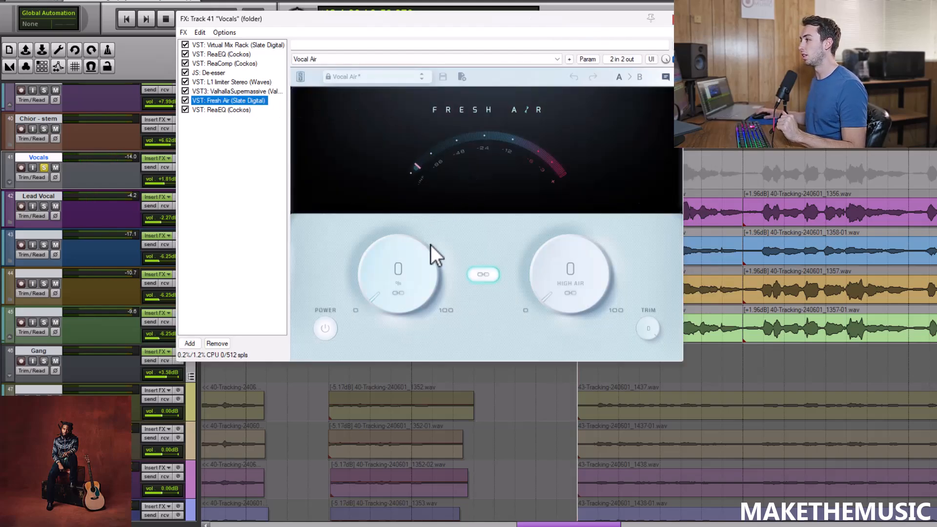
pyautogui.click(237, 110)
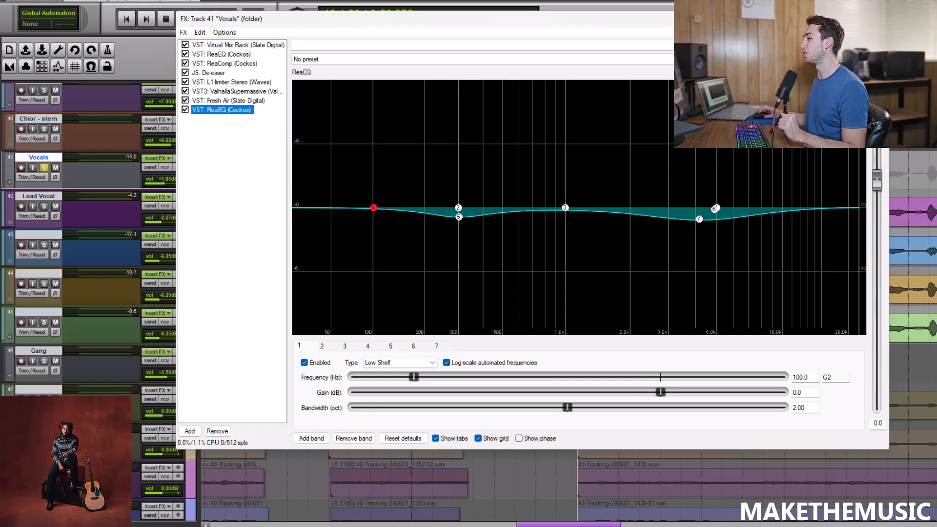
pyautogui.click(878, 19)
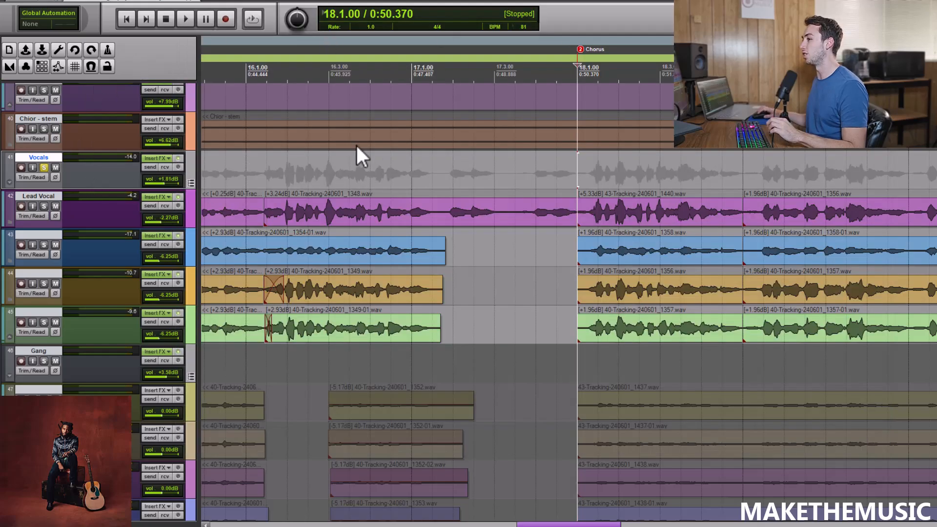
# Play the soloed Vocals group from 18.1.00, unsolo it during playback to hear the full mix, and stop.
pyautogui.press('space')
pyautogui.scroll(-2, 471, 166)
pyautogui.scroll(-2, 522, 153)
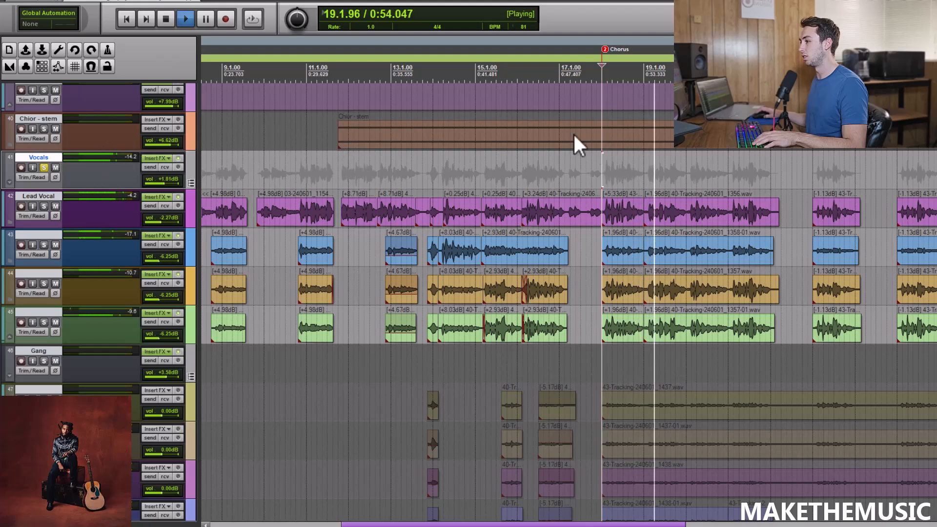
pyautogui.scroll(-2, 390, 139)
pyautogui.click(44, 168)
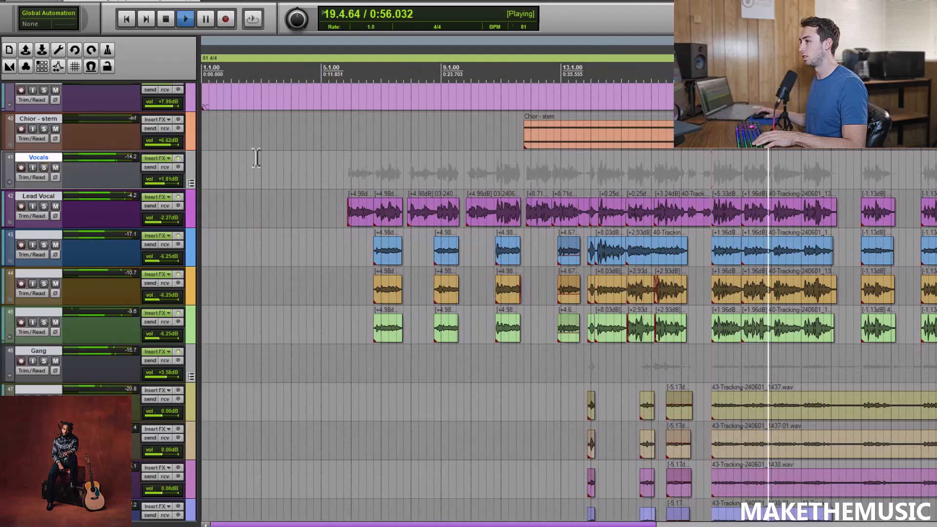
pyautogui.press('space')
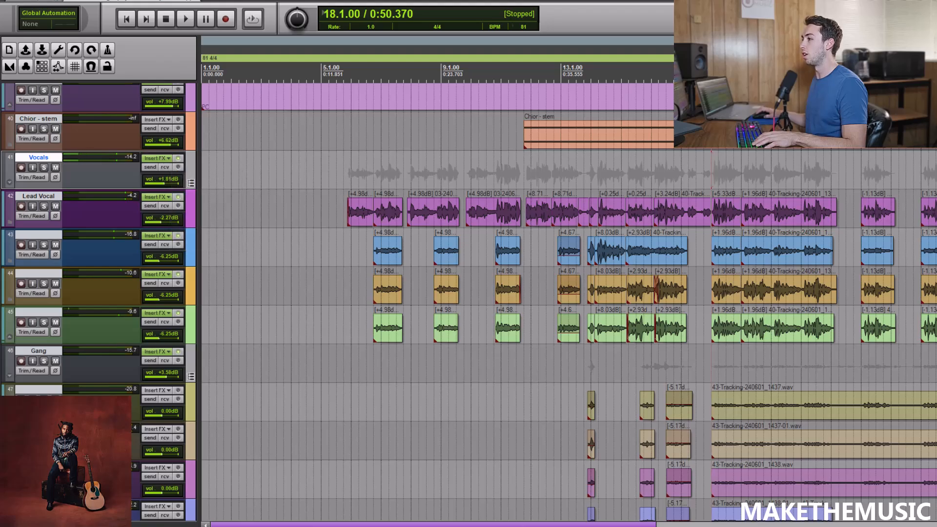
# Show the Volume envelope of the Vocals folder track.
pyautogui.scroll(-2, 64, 229)
pyautogui.scroll(3, 64, 229)
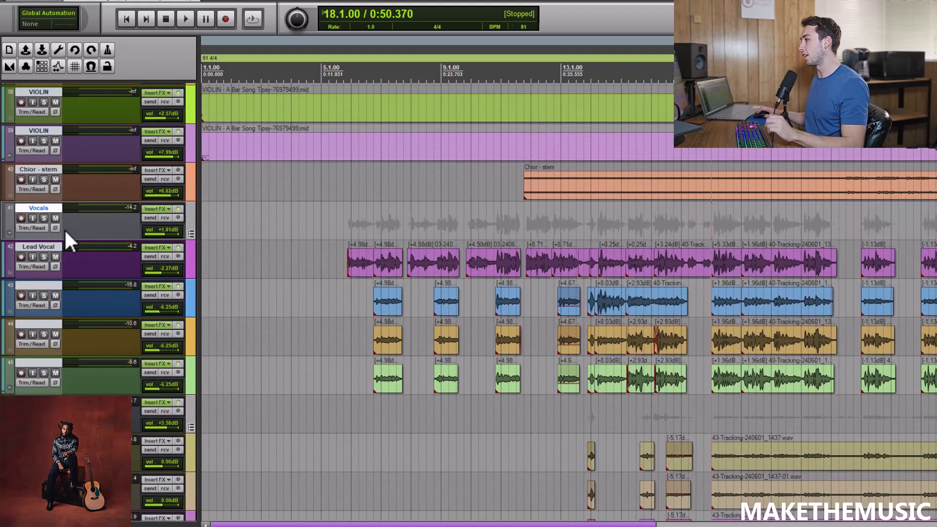
pyautogui.click(32, 228)
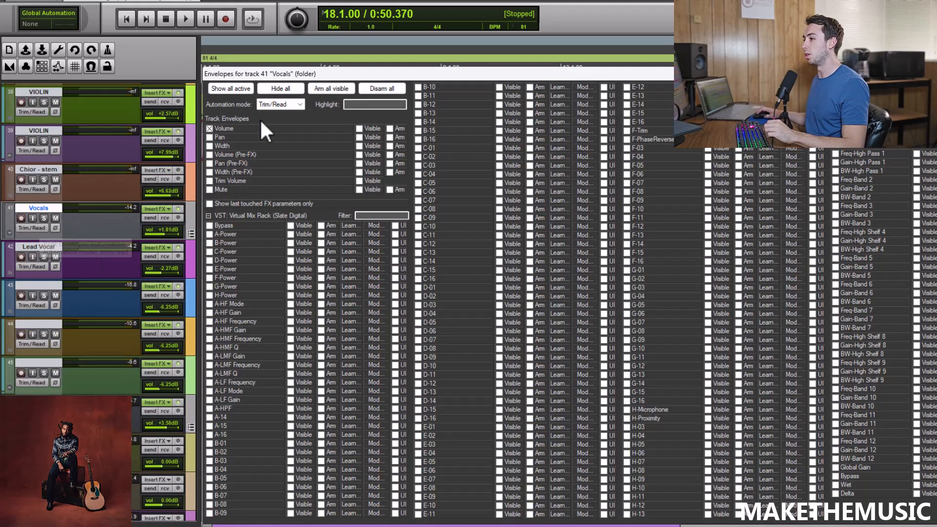
pyautogui.click(259, 129)
pyautogui.press('Escape')
# Place the playhead at 7.4.00 and examine the Vocals volume automation across the song.
pyautogui.scroll(-2, 423, 207)
pyautogui.click(343, 212)
pyautogui.scroll(2, 352, 200)
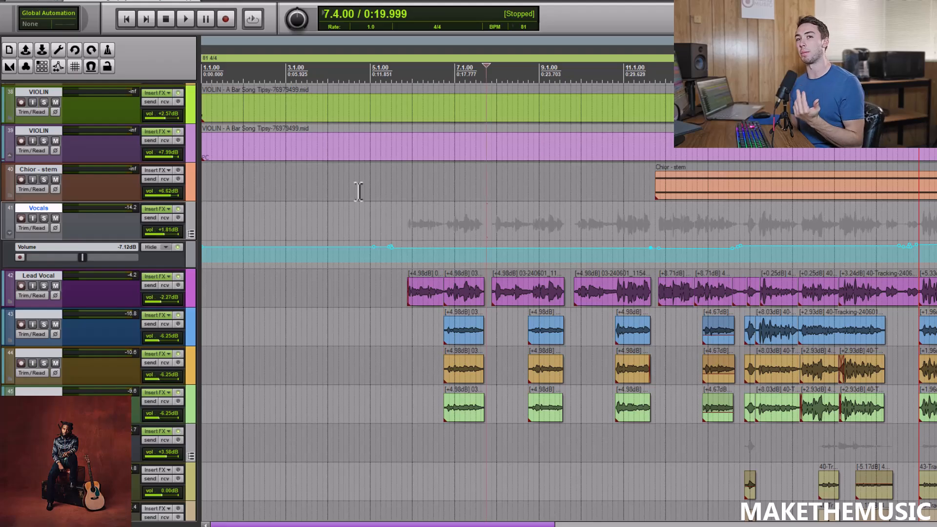
pyautogui.scroll(-2, 419, 207)
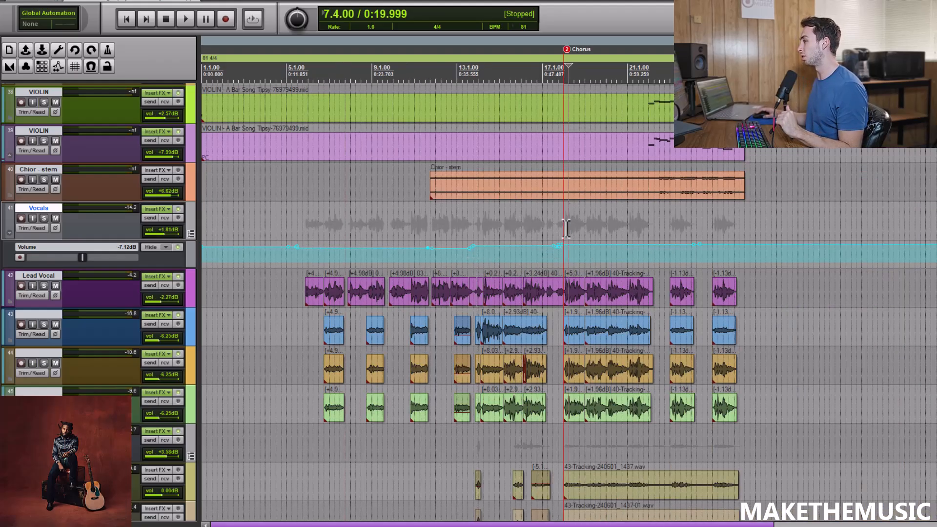
# Place the playhead at 18.2.00 and hide the Volume envelope of the Vocals folder track.
pyautogui.click(566, 227)
pyautogui.scroll(3, 566, 227)
pyautogui.scroll(-3, 566, 227)
pyautogui.click(165, 249)
pyautogui.click(163, 262)
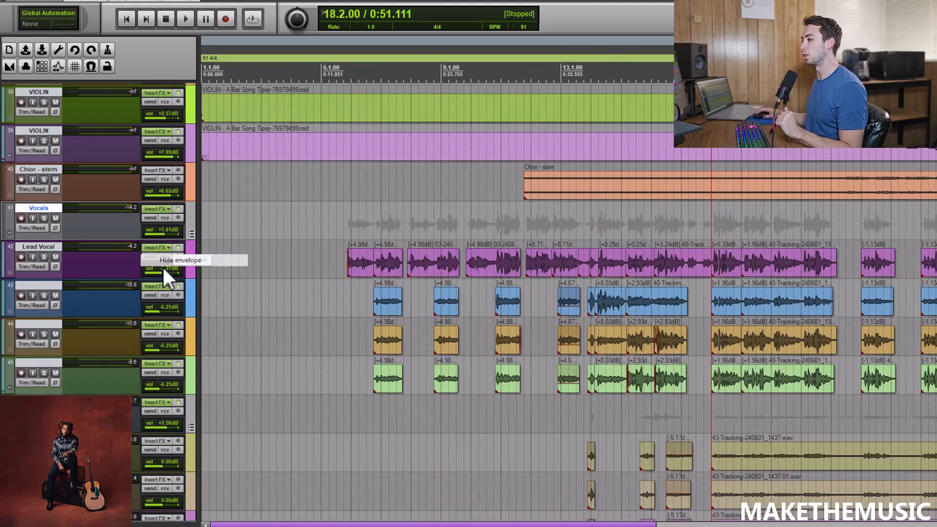
# Solo the Gang folder and review its L1 limiter, Virtual Mix Rack, ReaEQ, ReaComp and CLA Epic settings.
pyautogui.scroll(-5, 100, 239)
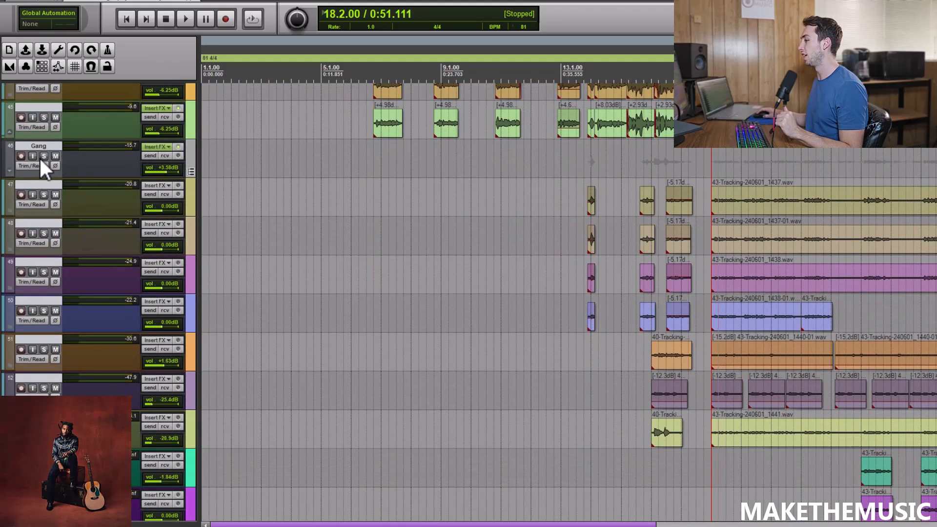
pyautogui.click(156, 147)
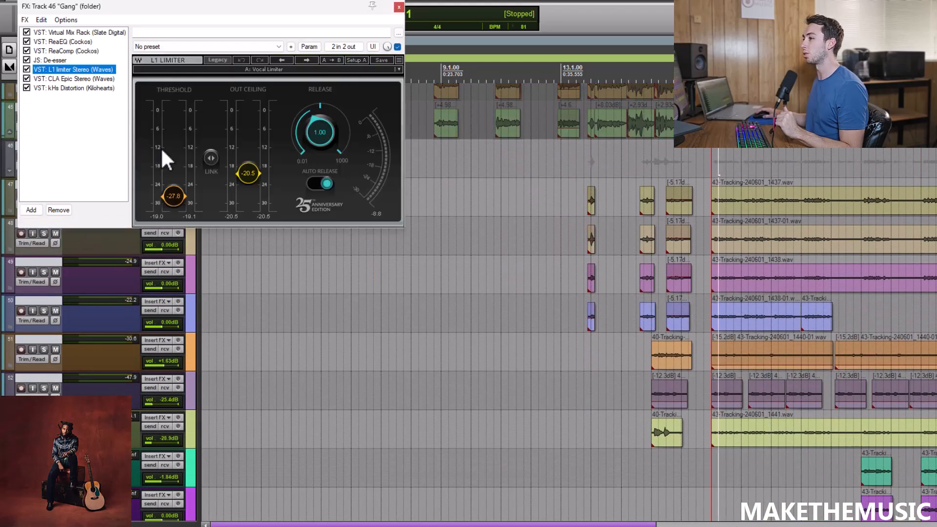
pyautogui.click(124, 35)
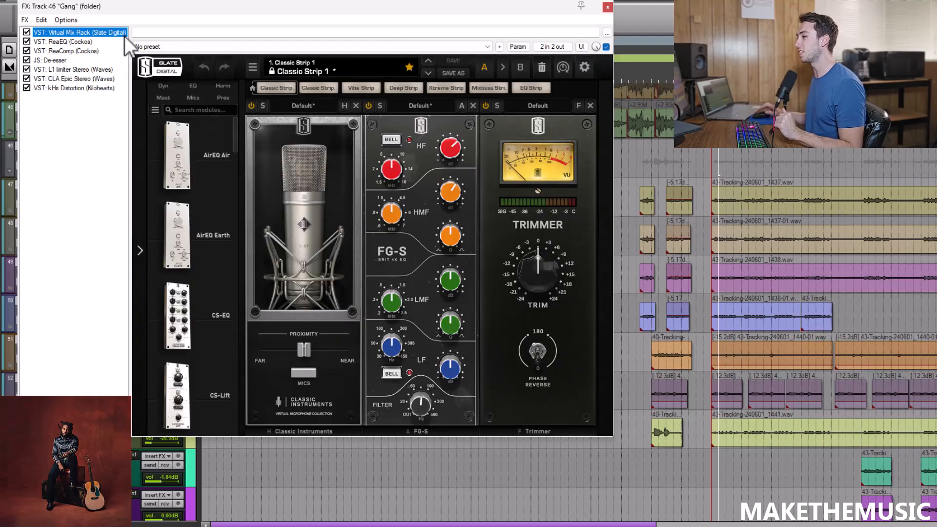
pyautogui.click(69, 44)
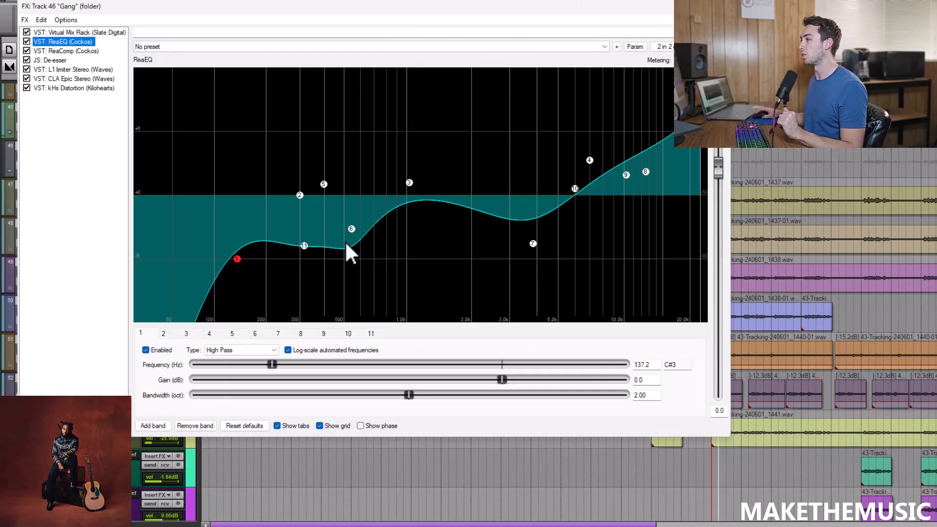
pyautogui.click(70, 51)
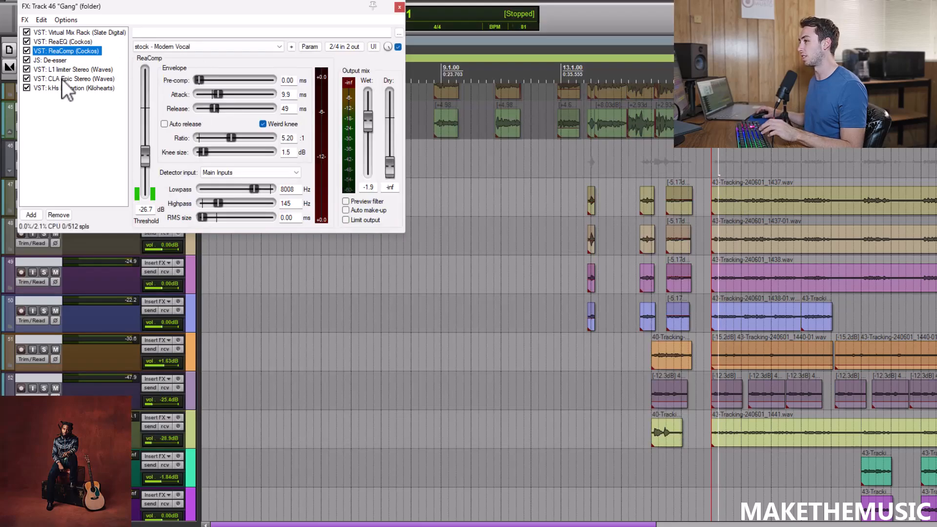
pyautogui.click(64, 78)
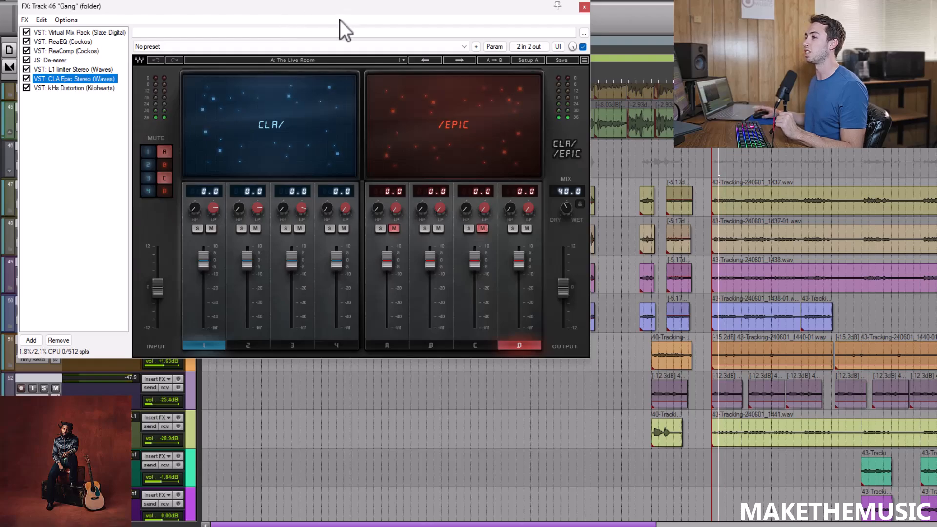
# Play the soloed Gang group from 18.1.50 at the chorus with CLA Epic open, and stop.
pyautogui.scroll(2, 712, 161)
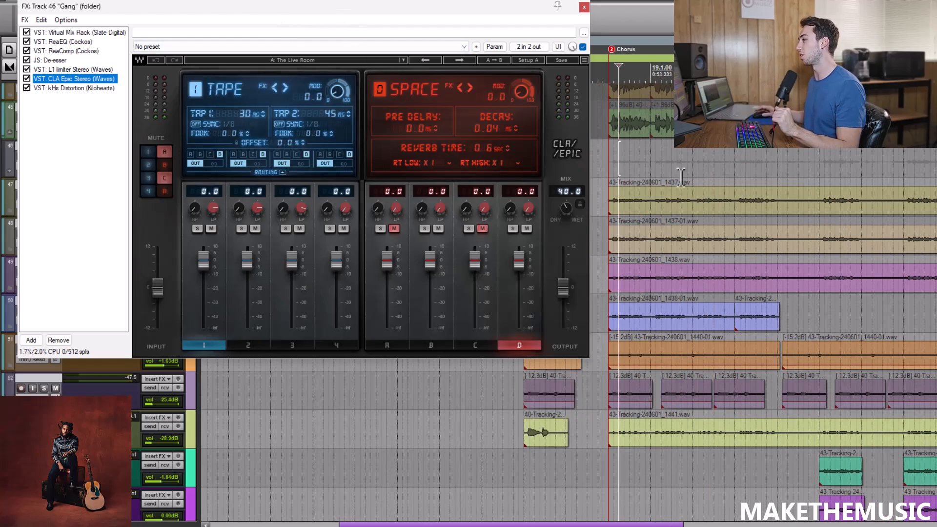
pyautogui.click(612, 174)
pyautogui.press('space')
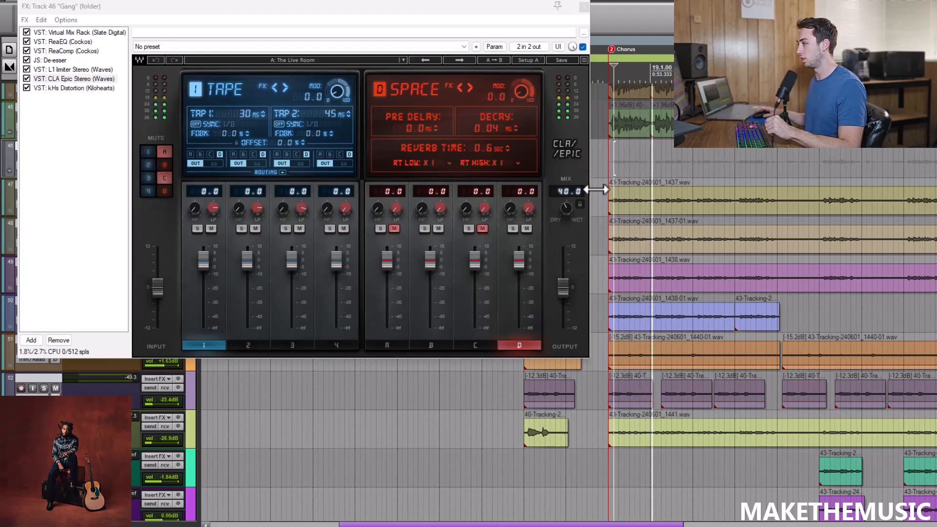
pyautogui.press('space')
# Review the Gang folder's kHs Distortion settings and close the effects window.
pyautogui.click(83, 89)
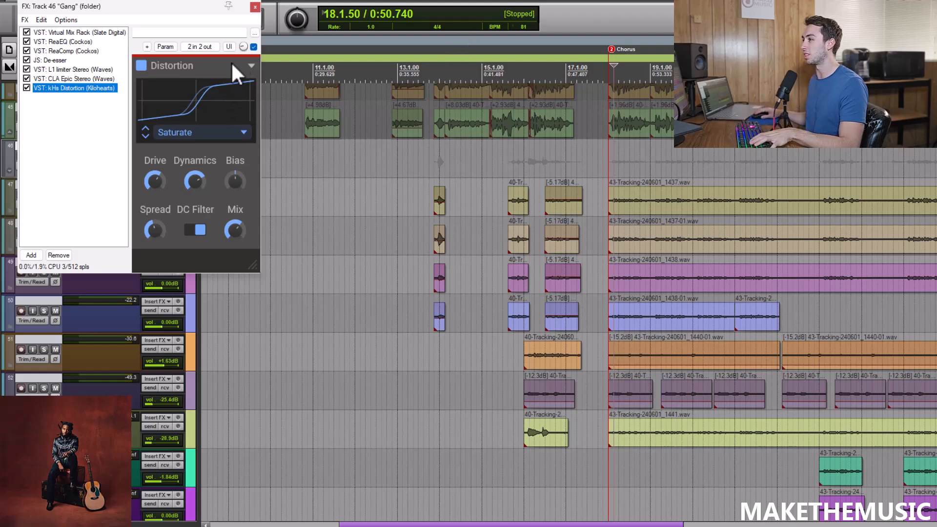
pyautogui.click(254, 7)
pyautogui.scroll(2, 629, 164)
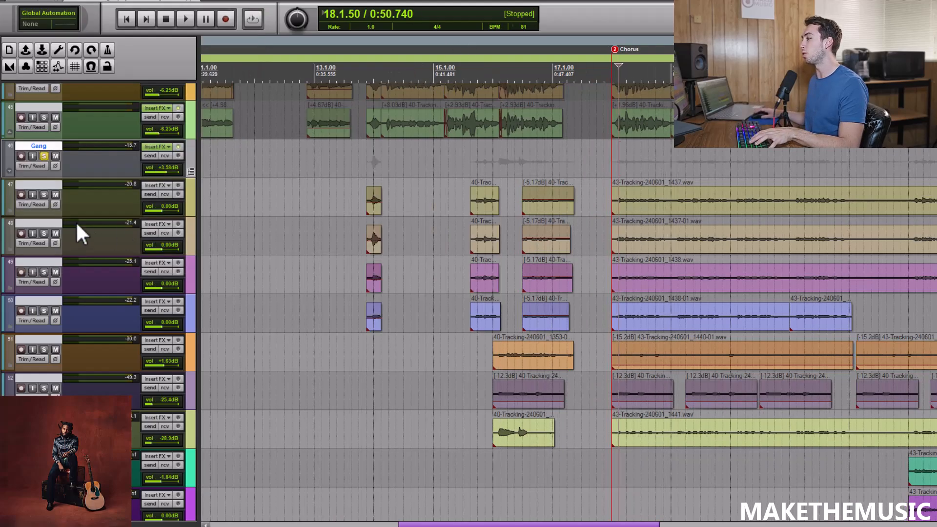
# Solo gang tracks 47 to 50, play them from 18.1.50, stop, and unsolo them.
pyautogui.click(189, 206)
pyautogui.keyDown('shift'); pyautogui.click(189, 298); pyautogui.keyUp('shift')
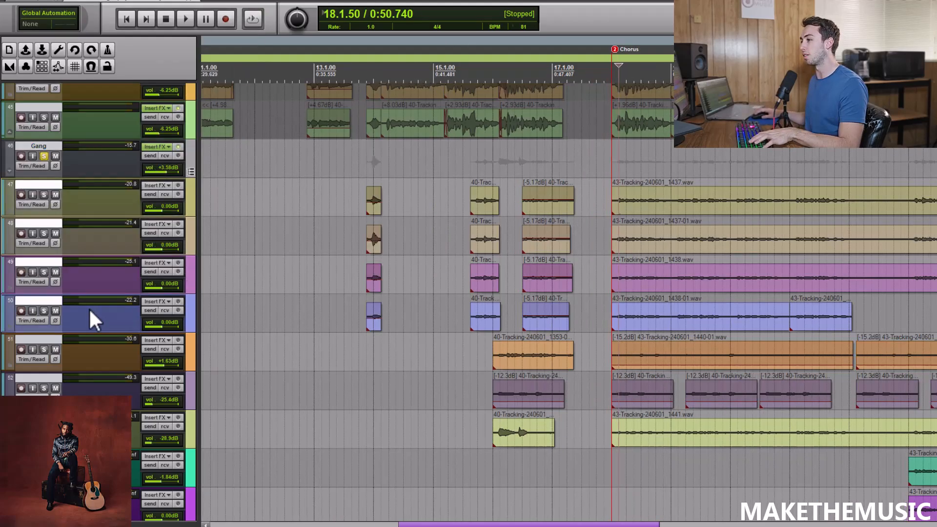
pyautogui.click(44, 311)
pyautogui.press('space')
pyautogui.scroll(-1, 597, 153)
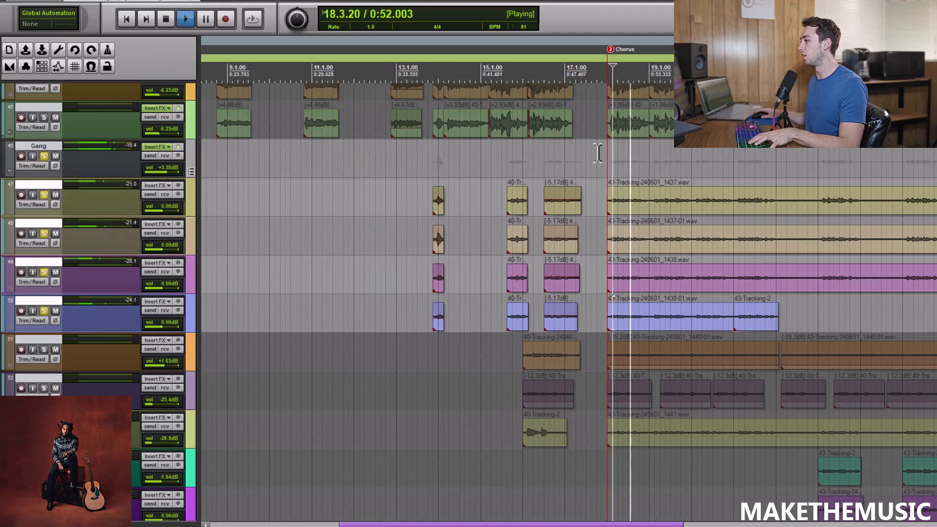
pyautogui.scroll(1, 598, 152)
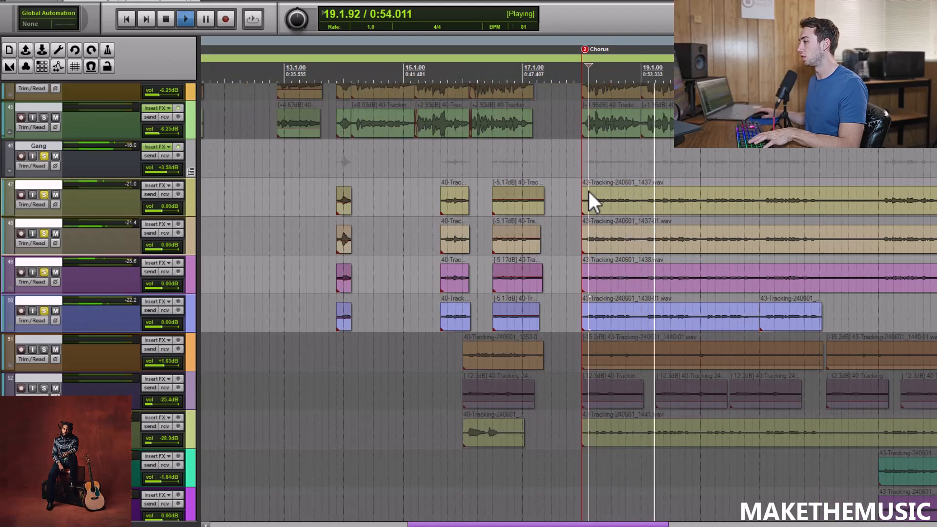
pyautogui.press('space')
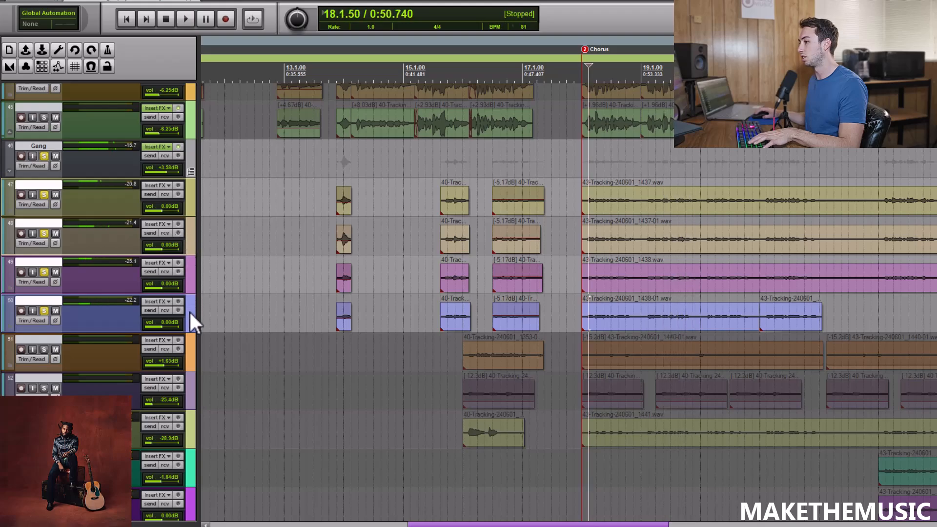
pyautogui.click(44, 195)
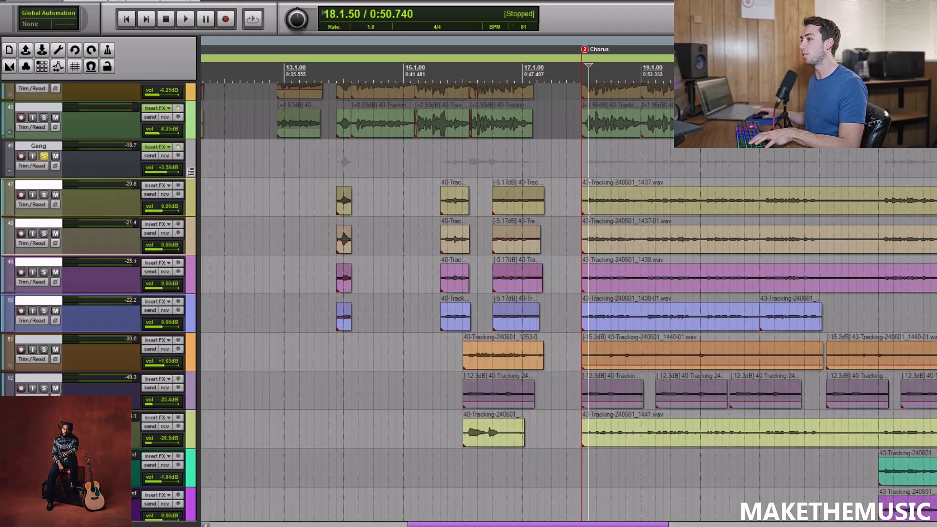
# Place the playhead at 23.1.00 and solo gang tracks 54 to 57.
pyautogui.scroll(-5, 566, 303)
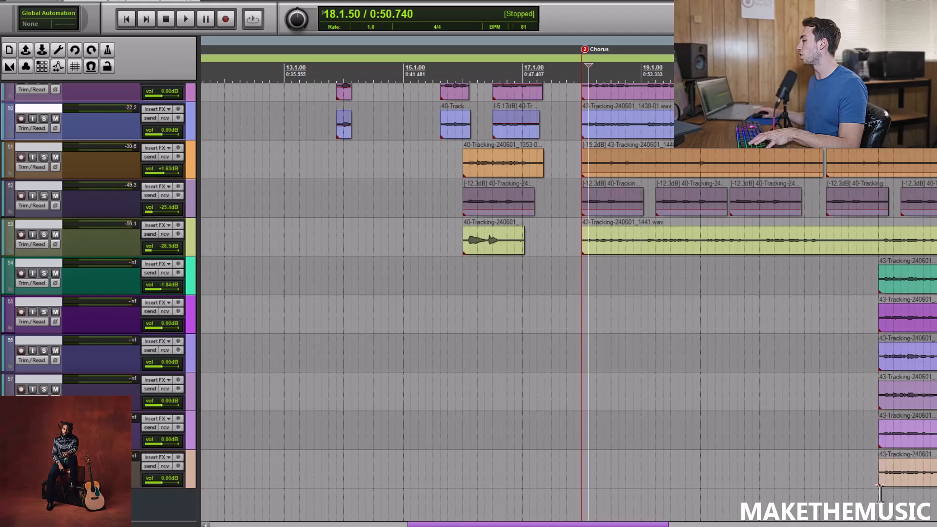
pyautogui.click(880, 494)
pyautogui.scroll(-1, 880, 494)
pyautogui.click(189, 280)
pyautogui.keyDown('shift'); pyautogui.click(105, 382); pyautogui.keyUp('shift')
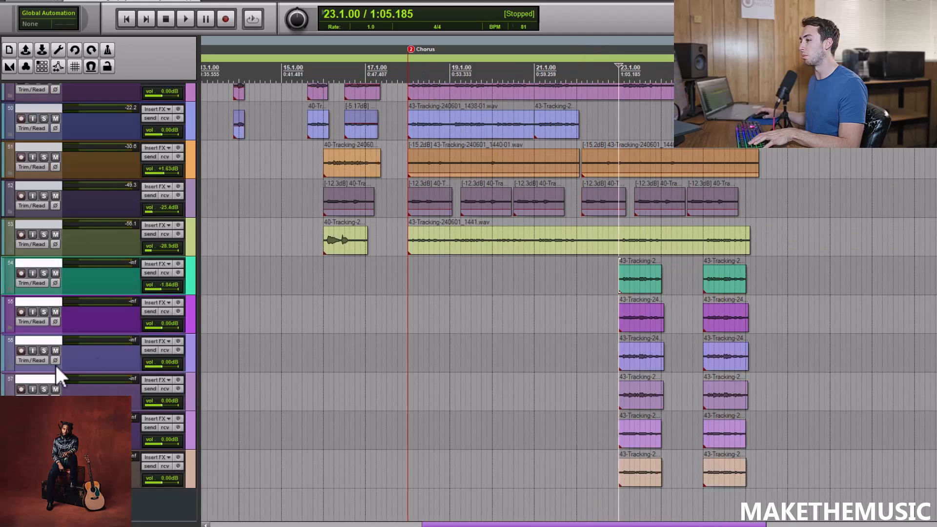
pyautogui.click(43, 351)
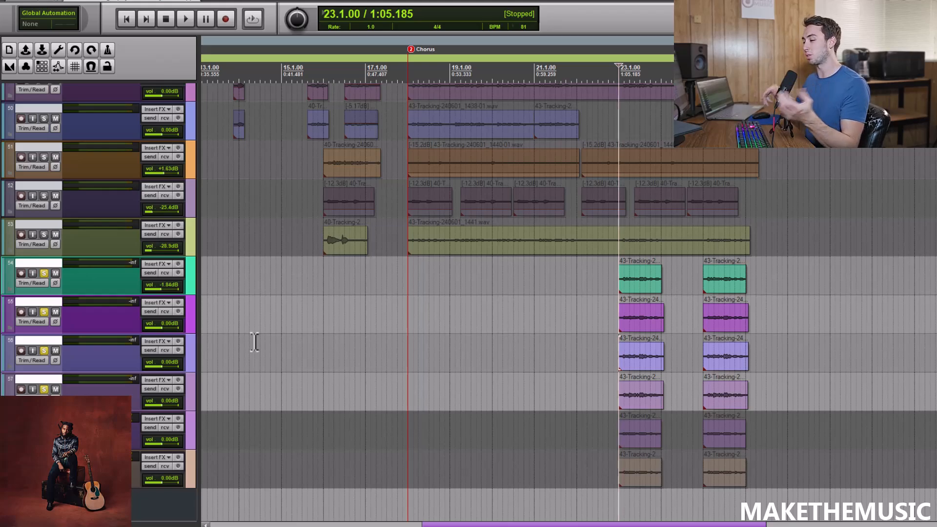
# Play the soloed gang tracks 54 to 57 from 23.1.00, stop, and unsolo them.
pyautogui.press('space')
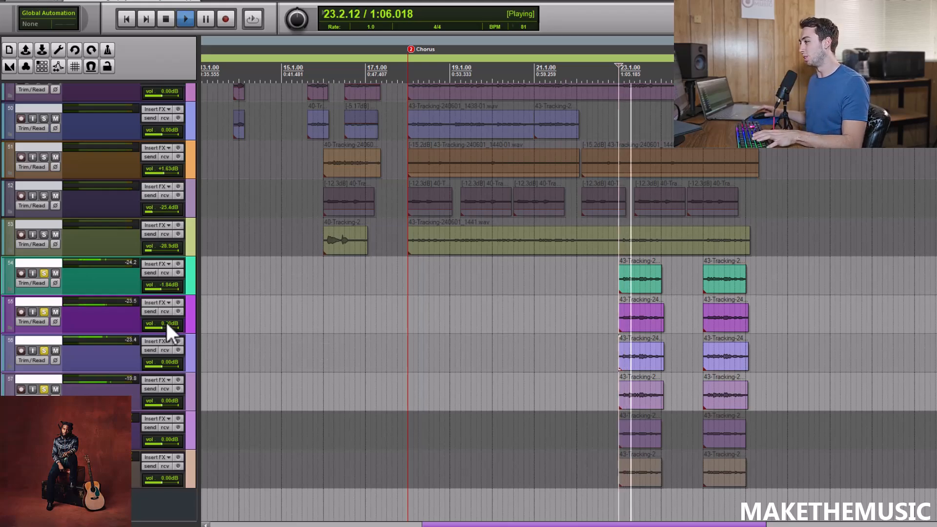
pyautogui.press('space')
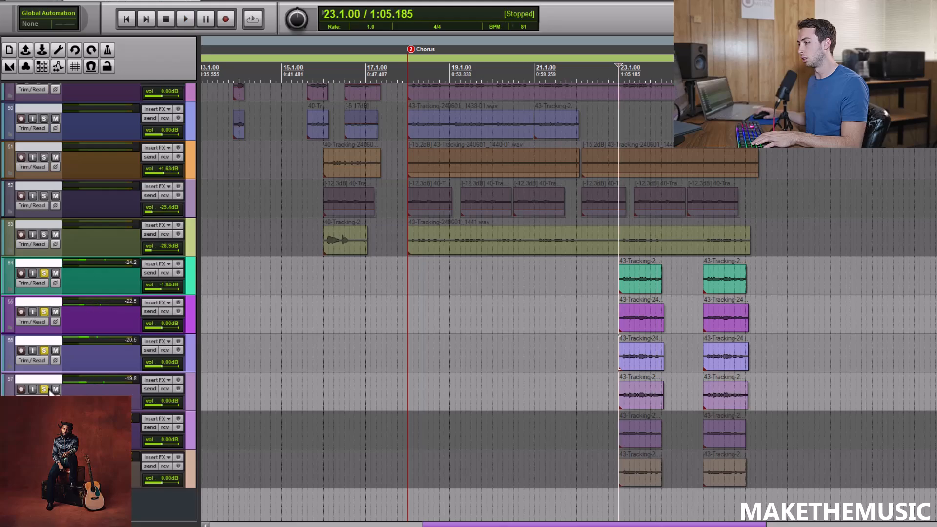
pyautogui.keyDown('alt'); pyautogui.click(44, 389); pyautogui.keyUp('alt')
# Play the whole soloed Gang group from 23.1.00 and stop.
pyautogui.hotkey('ctrl', ']')
pyautogui.hotkey('ctrl', ']')
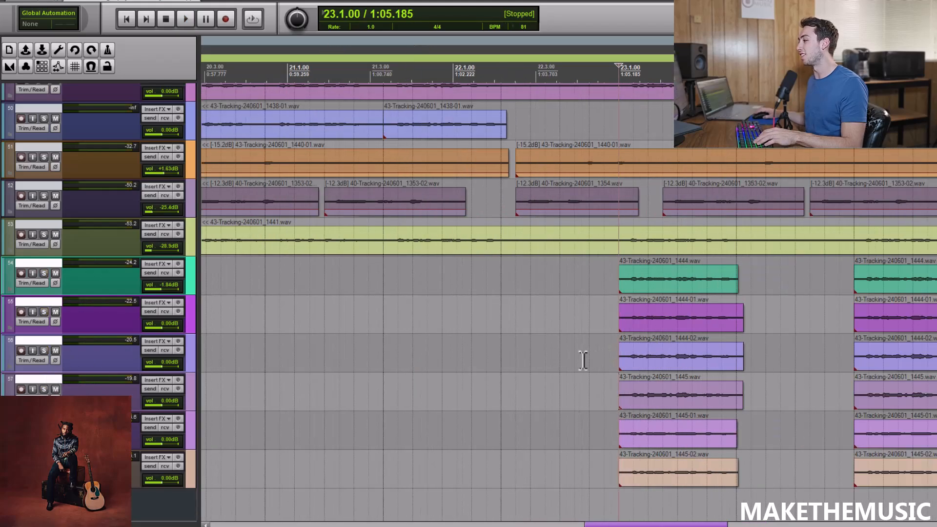
pyautogui.hotkey('ctrl', '[')
pyautogui.hotkey('ctrl', '[')
pyautogui.scroll(6, 46, 207)
pyautogui.click(44, 213)
pyautogui.press('space')
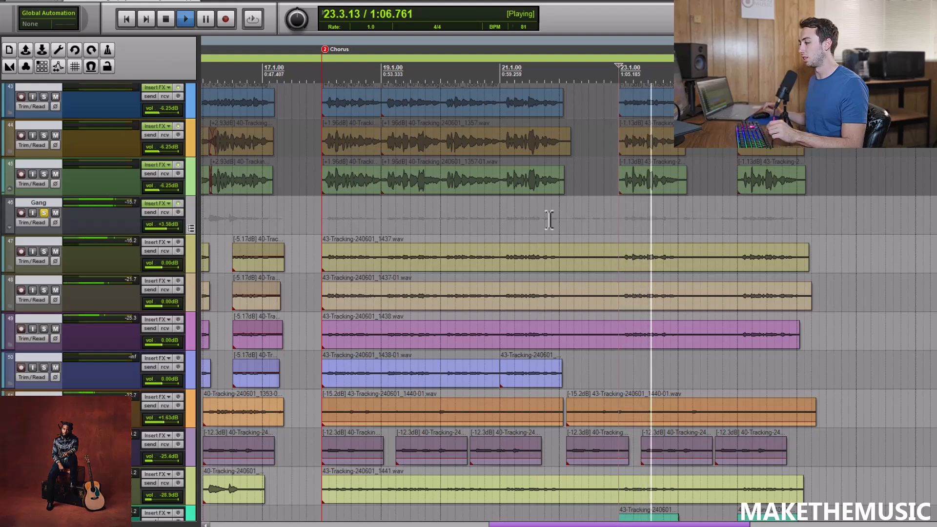
pyautogui.press('space')
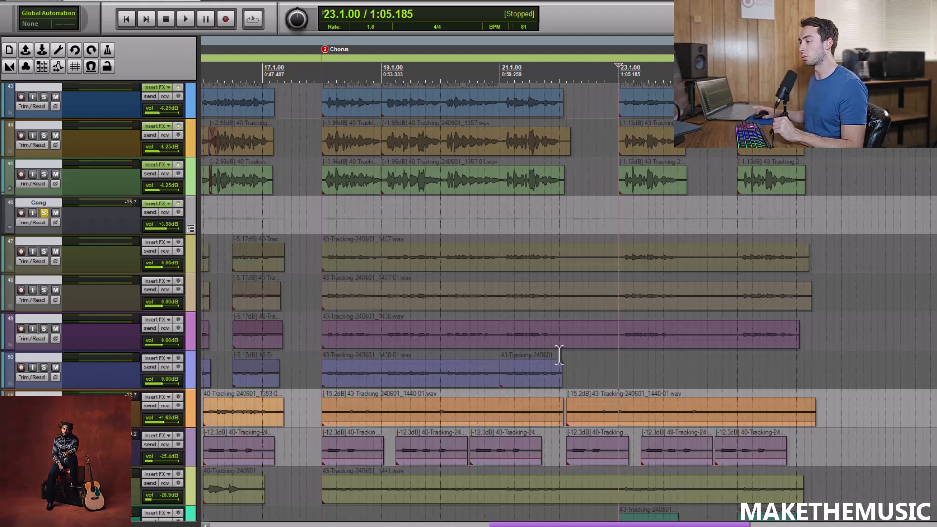
# Play gang tracks 51 and 52 soloed from 22.1.50, stop, and unsolo them.
pyautogui.click(564, 386)
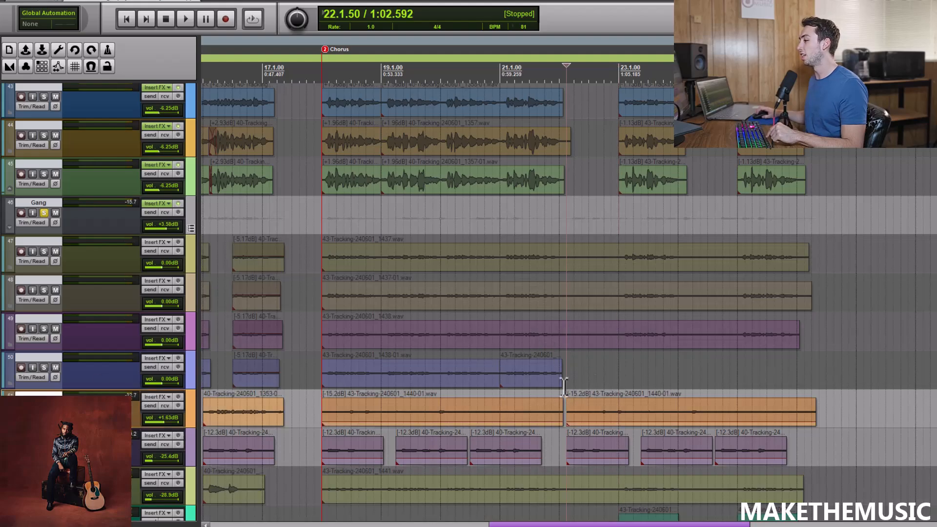
pyautogui.press('space')
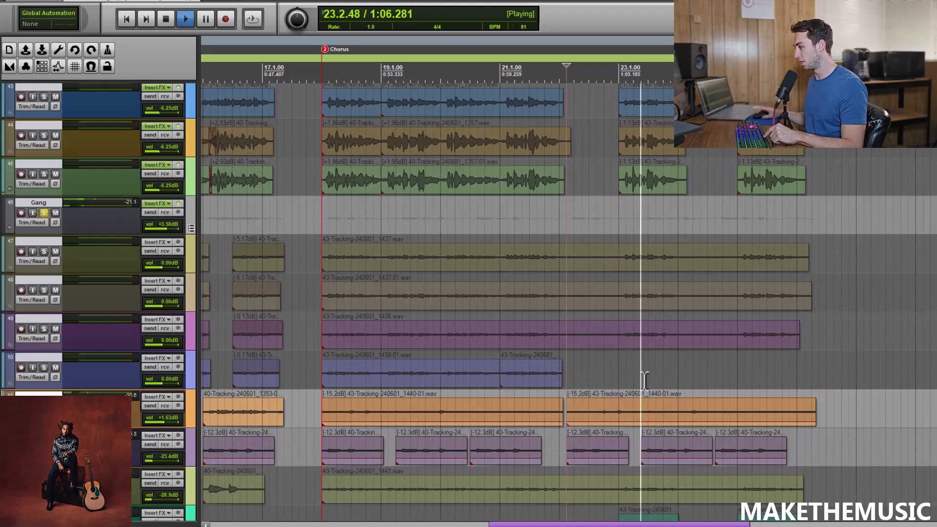
pyautogui.press('space')
pyautogui.click(44, 444)
pyautogui.click(44, 406)
# Solo the Vocals group alongside the Gang group and play both from 17.4.00.
pyautogui.scroll(5, 87, 198)
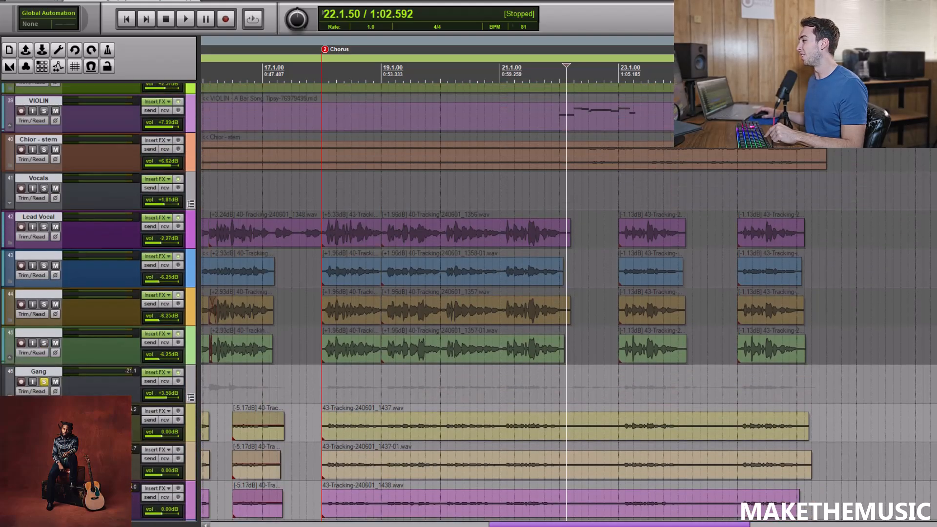
pyautogui.click(43, 194)
pyautogui.press('space')
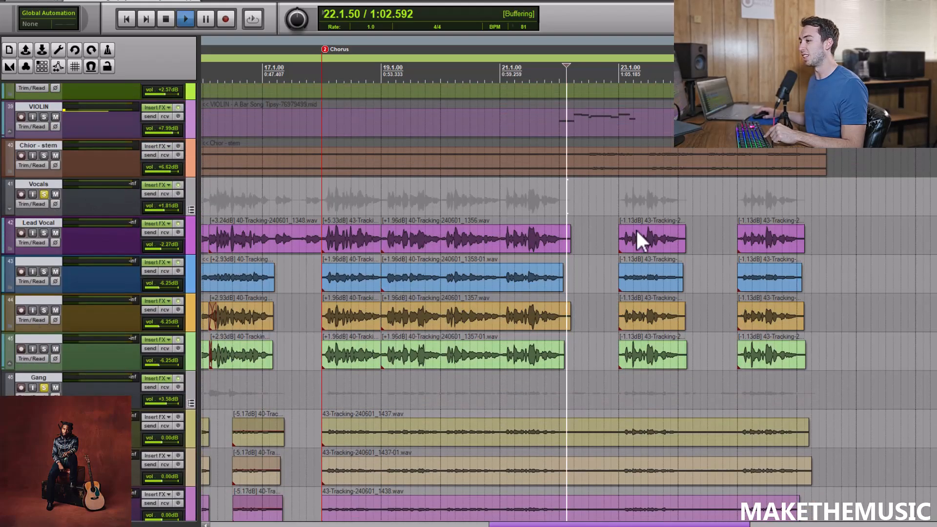
pyautogui.press('space')
pyautogui.click(309, 201)
pyautogui.press('space')
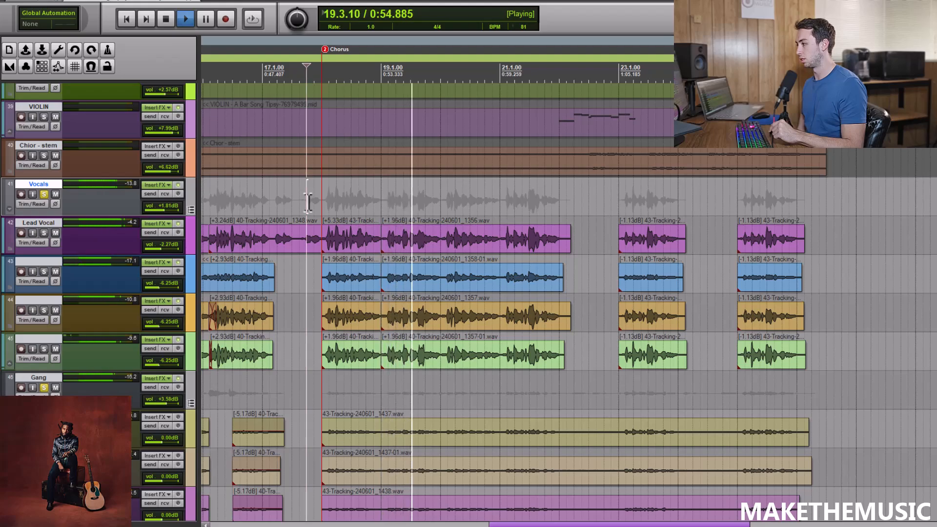
# During playback, switch the Gang solo off and on, and unsolo Vocals to compare the two groups.
pyautogui.click(44, 387)
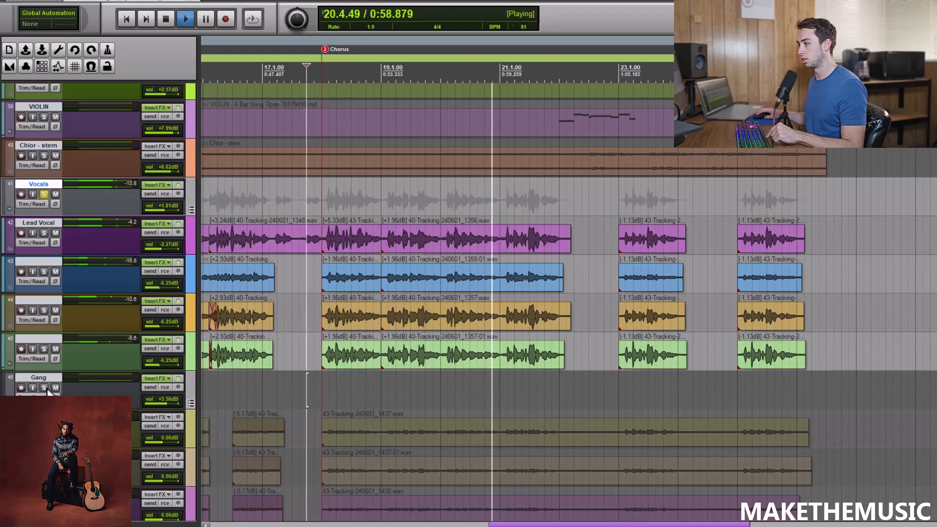
pyautogui.click(44, 387)
pyautogui.click(43, 194)
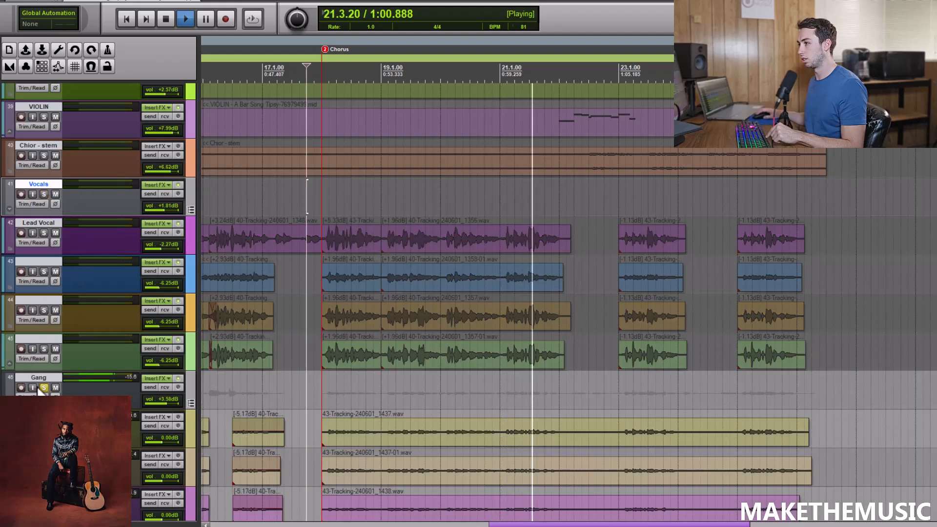
# Unsolo the Gang group during playback to hear the full mix through the end of the chorus, and stop.
pyautogui.click(44, 388)
pyautogui.scroll(-1, 599, 200)
pyautogui.scroll(-1, 621, 202)
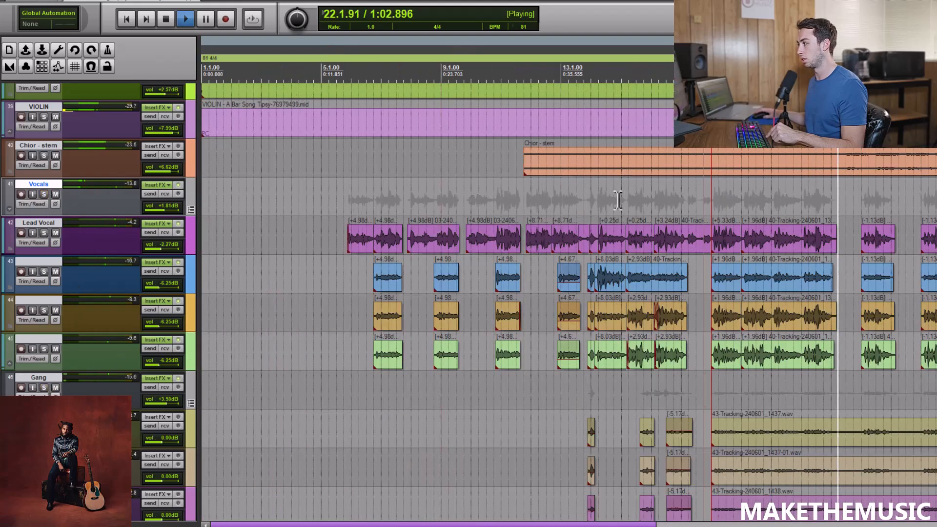
pyautogui.scroll(-1, 782, 199)
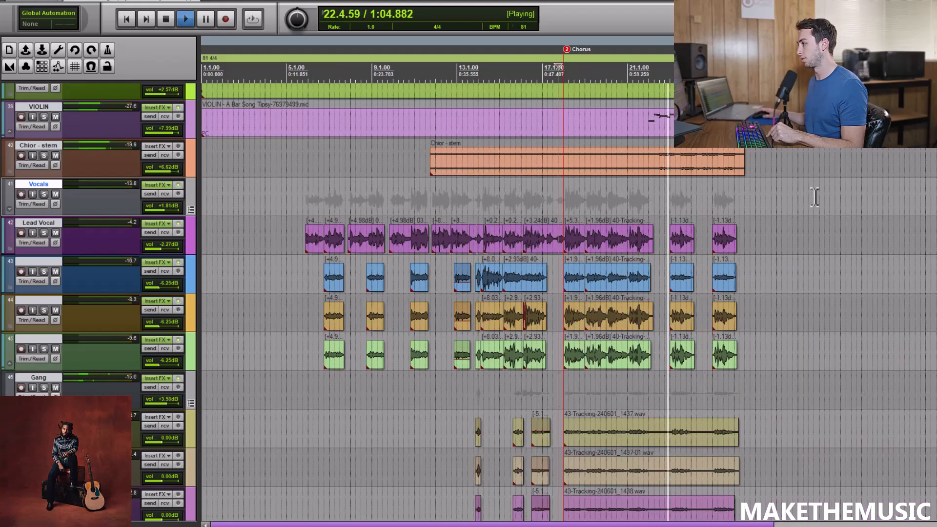
pyautogui.scroll(1, 815, 194)
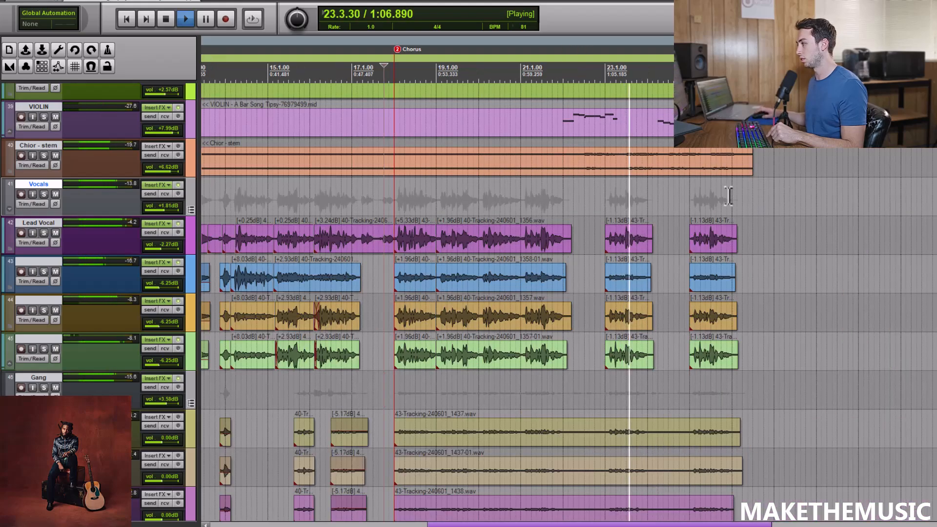
pyautogui.press('space')
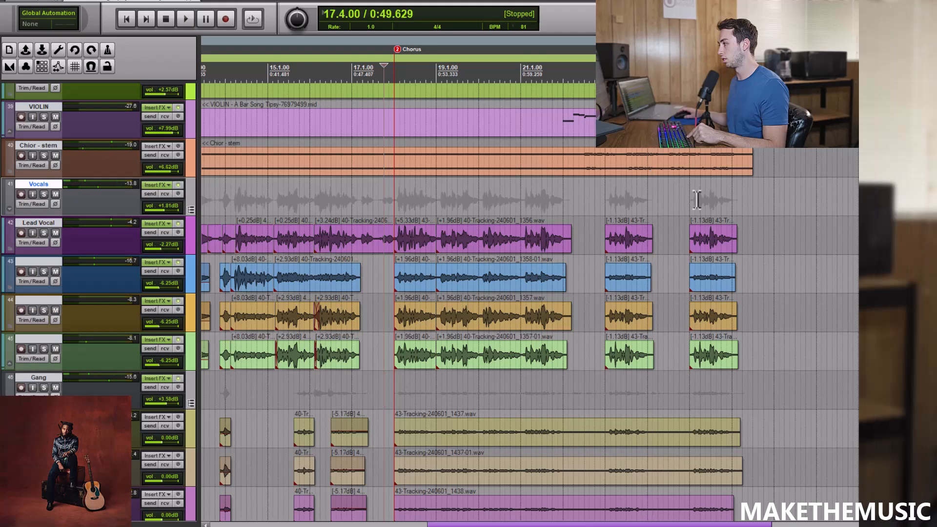